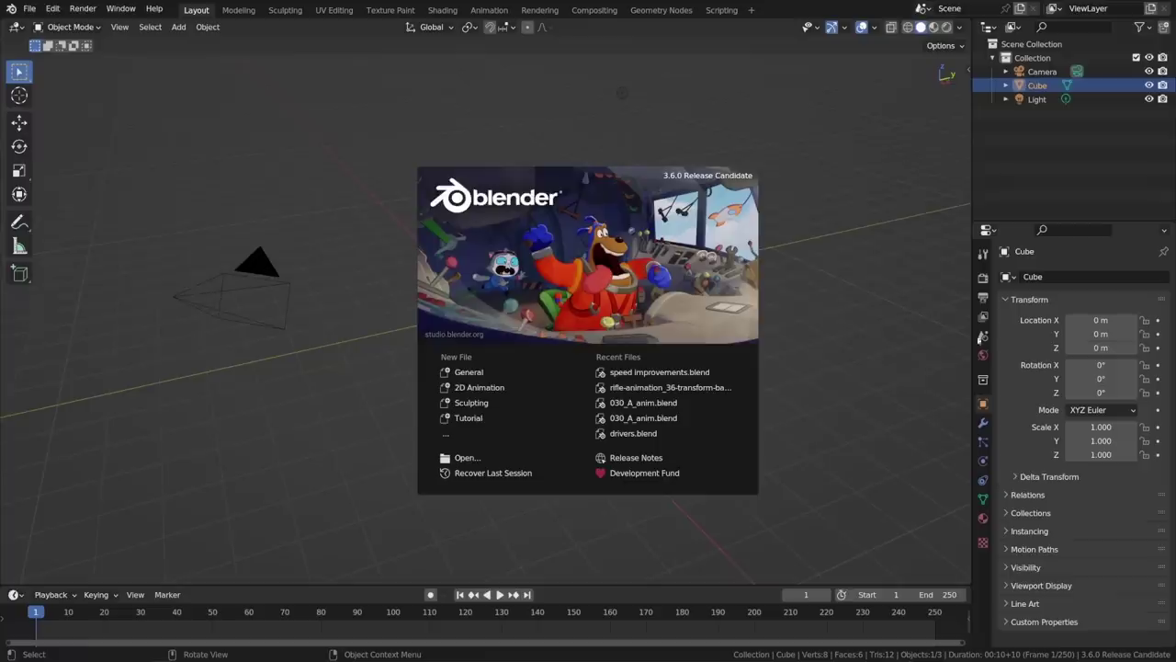
- Dismiss the Blender 3.6 splash screen to reveal the default cube scene
left_click(748, 175)
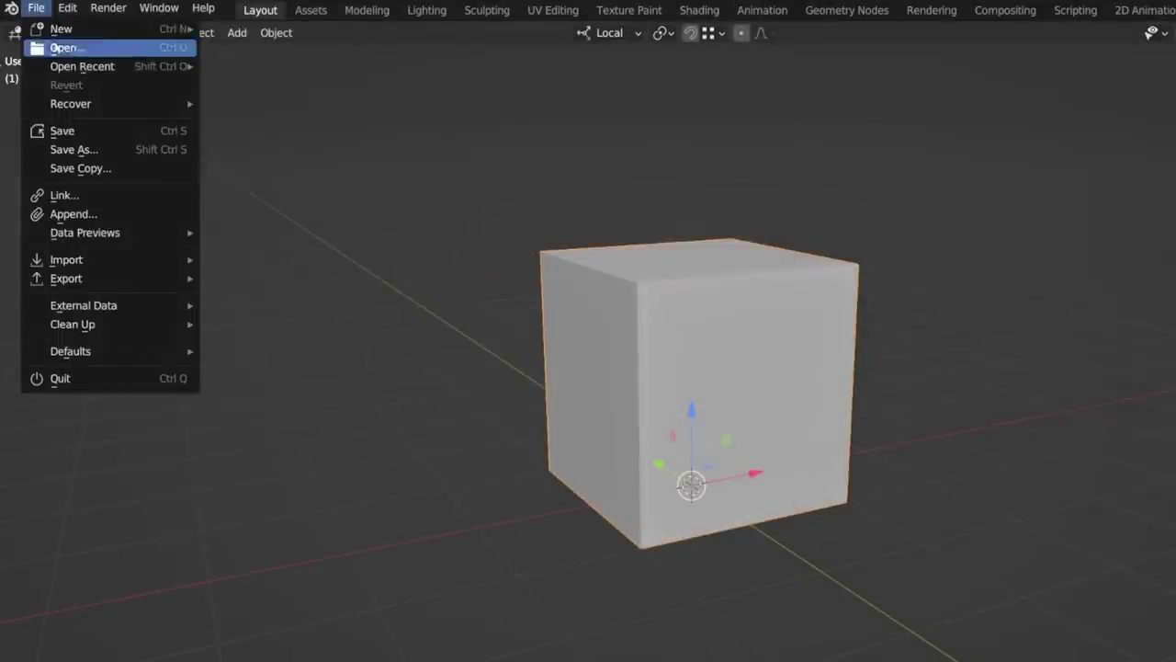
- Show the recent files list with the path, date and size tooltip for StopReadingMyFileNames.blend
mouse_move(66, 69)
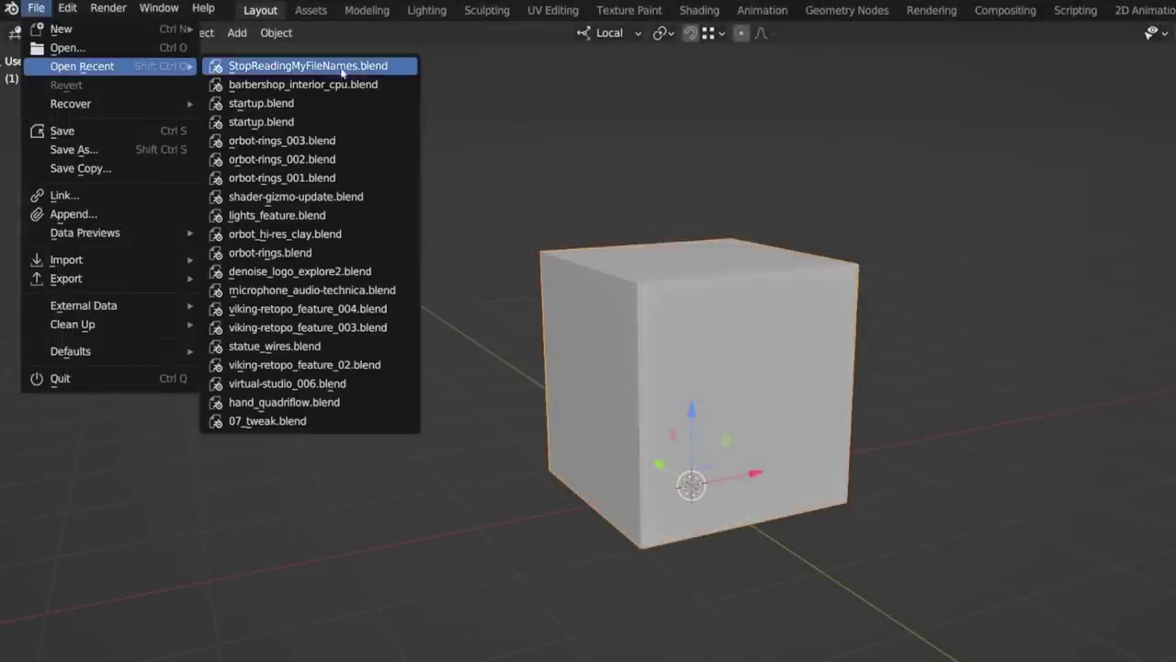
mouse_move(401, 71)
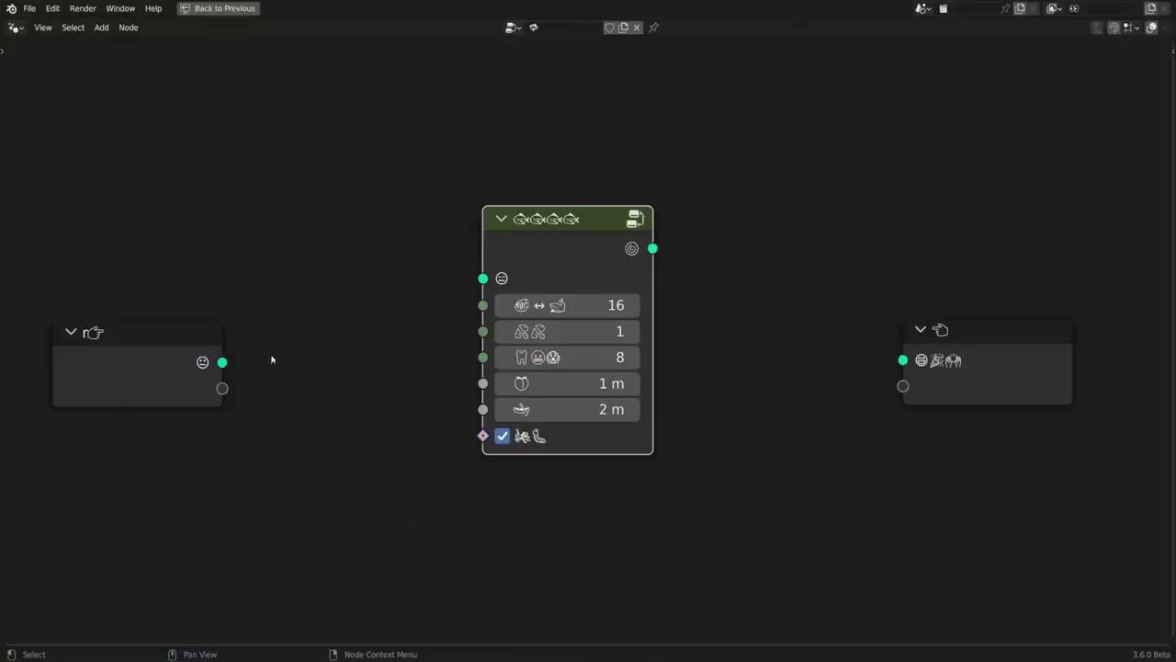
- Chain the three nodes with two links: left into middle, middle into right
left_click_drag(221, 363, 492, 277)
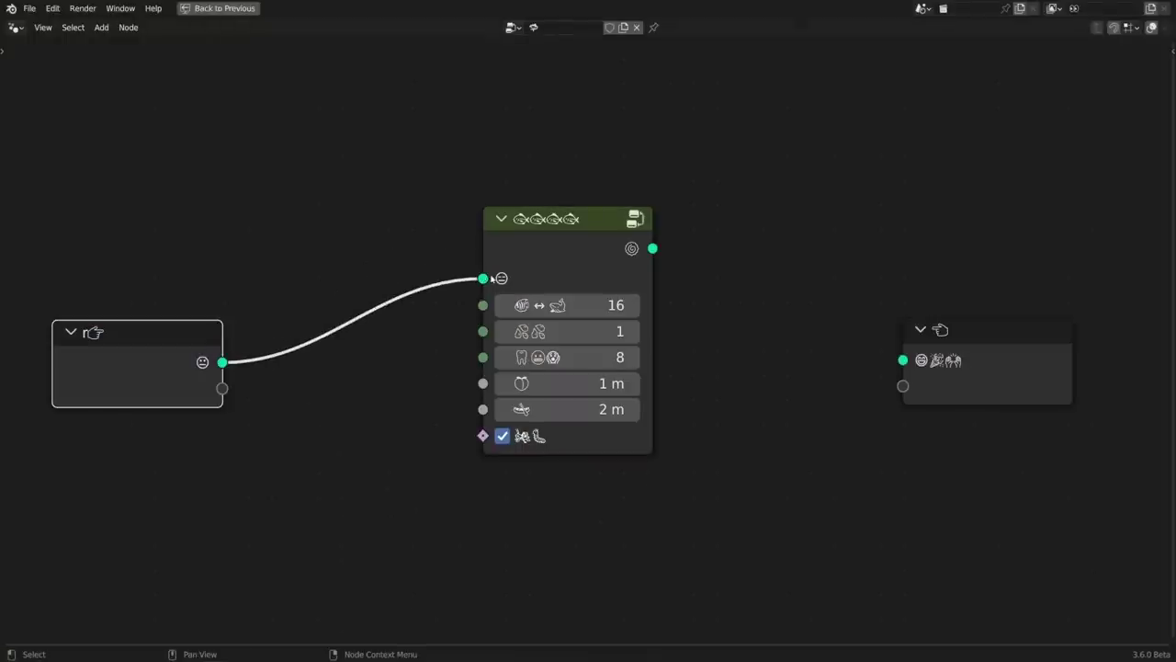
left_click_drag(652, 248, 905, 360)
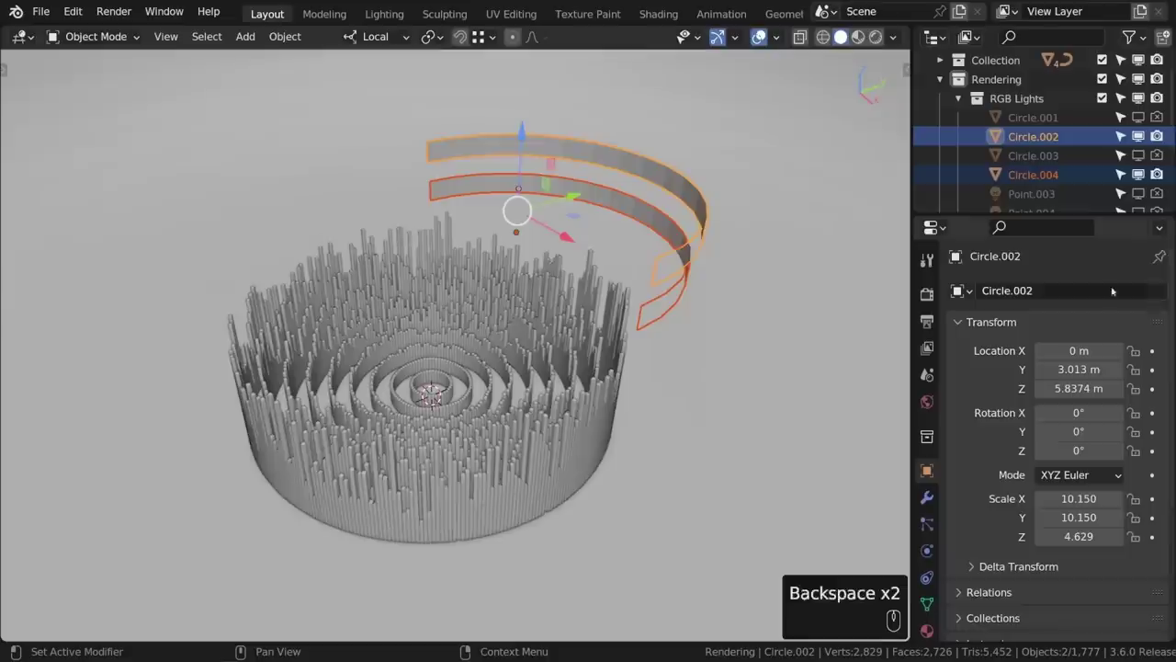
- Rename both selected strips to 'Mesh Light' at once with Alt+Enter, then undo and redo it
left_click(1111, 289)
type("Mesh ")
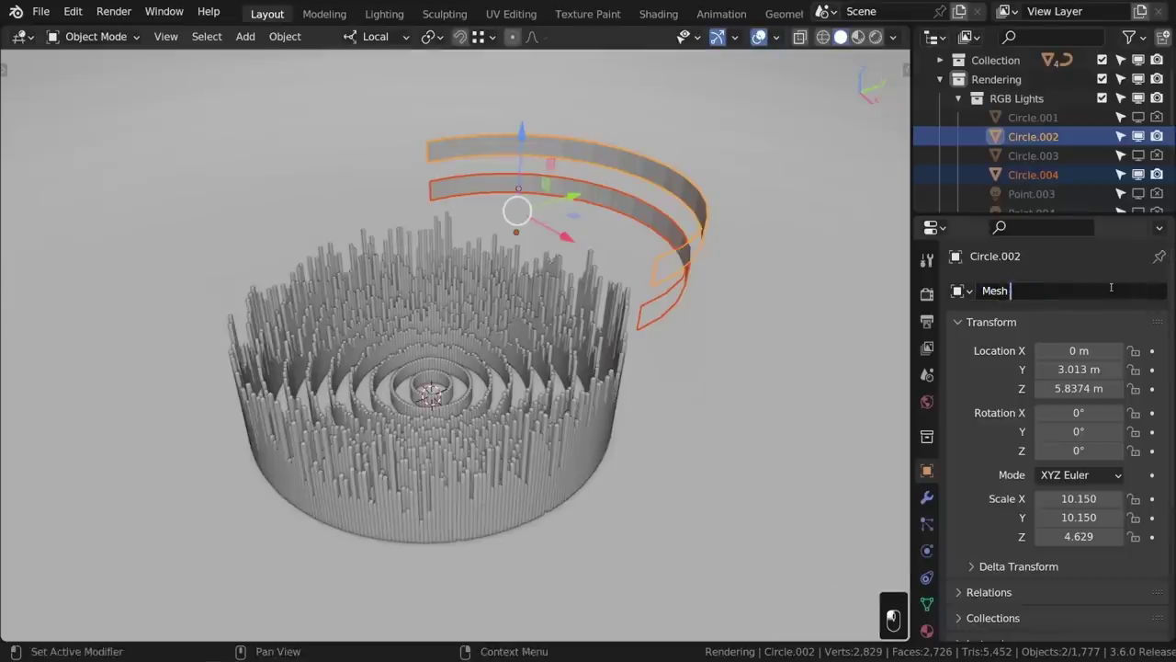
type("Light")
key("alt+Return")
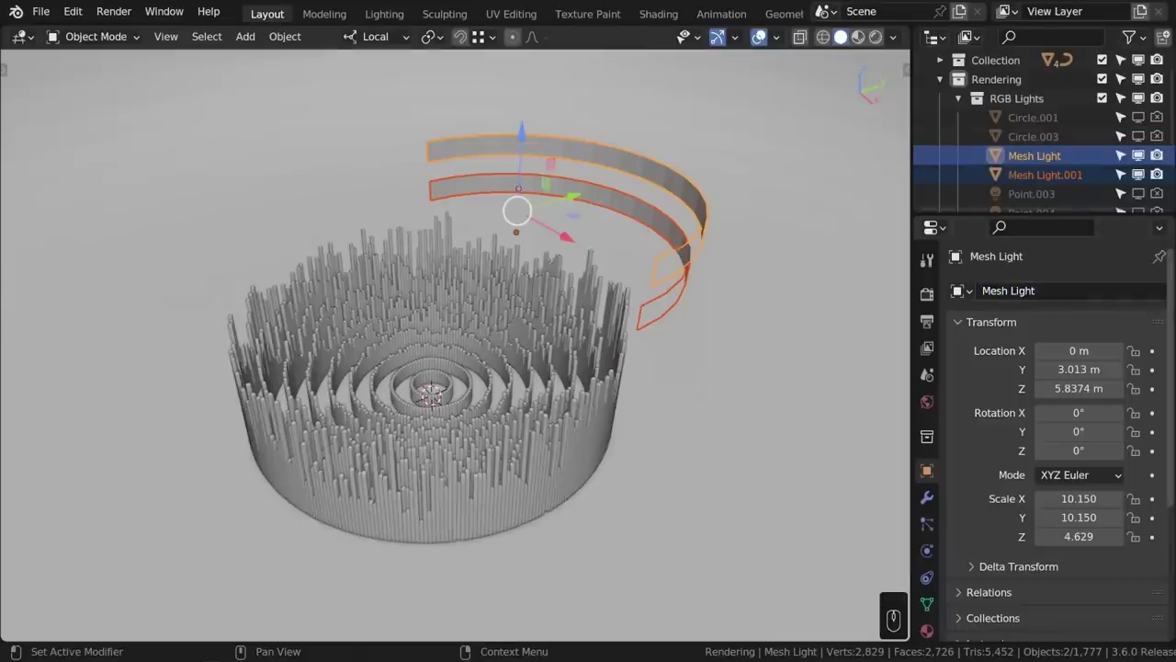
key("ctrl+z")
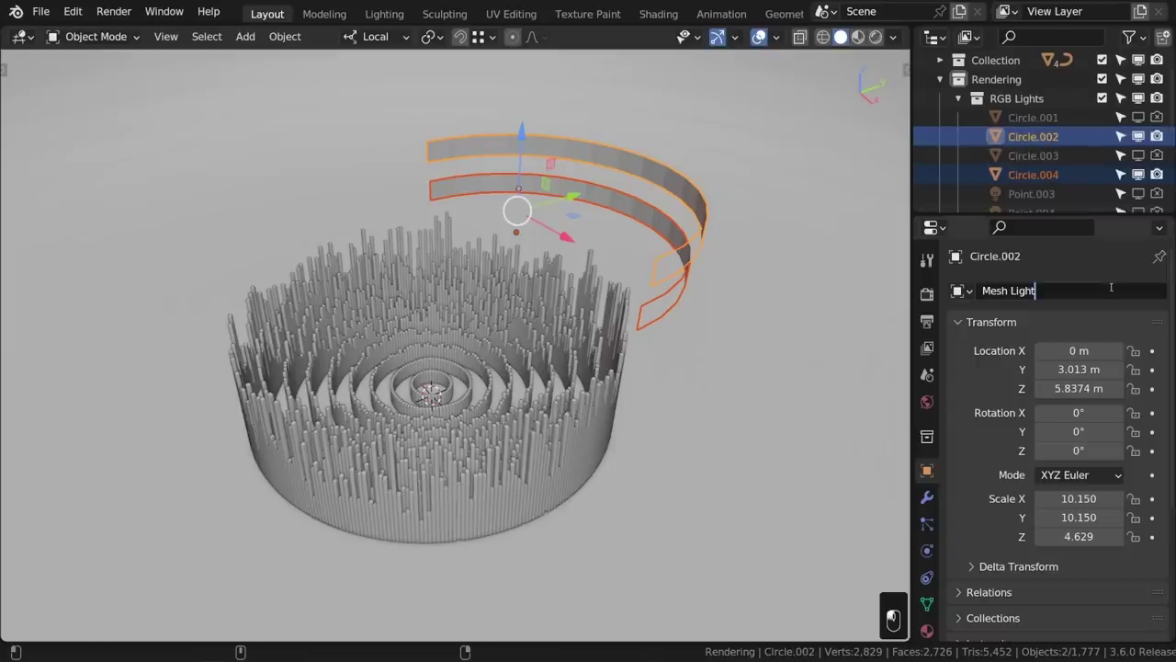
key("ctrl+shift+z")
- Add Make Local and Make Single User to Quick Favorites and bring up the favorites list
left_click(285, 36)
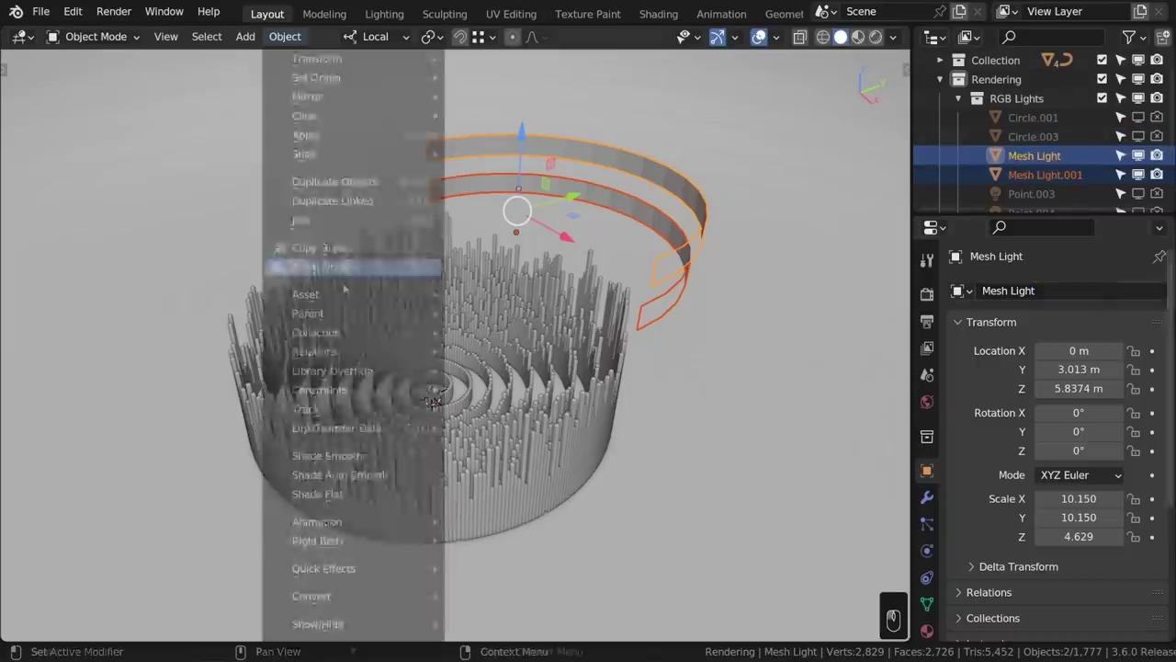
mouse_move(405, 351)
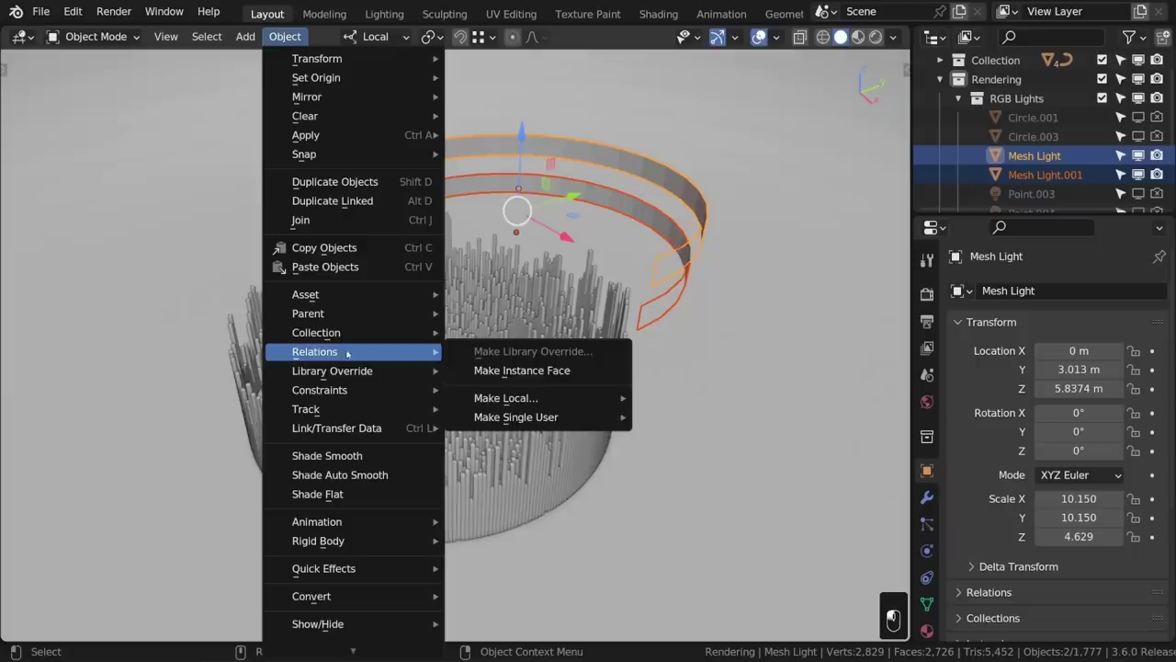
right_click(523, 398)
key("Escape")
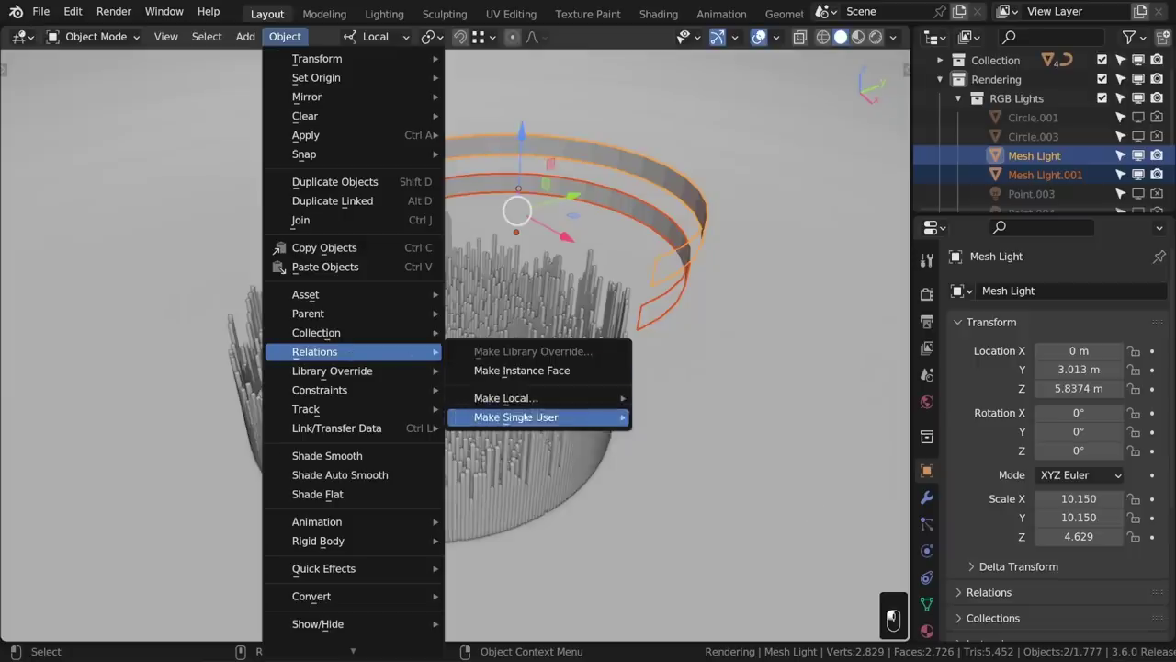
right_click(522, 414)
key("Escape")
key("Escape")
key("q")
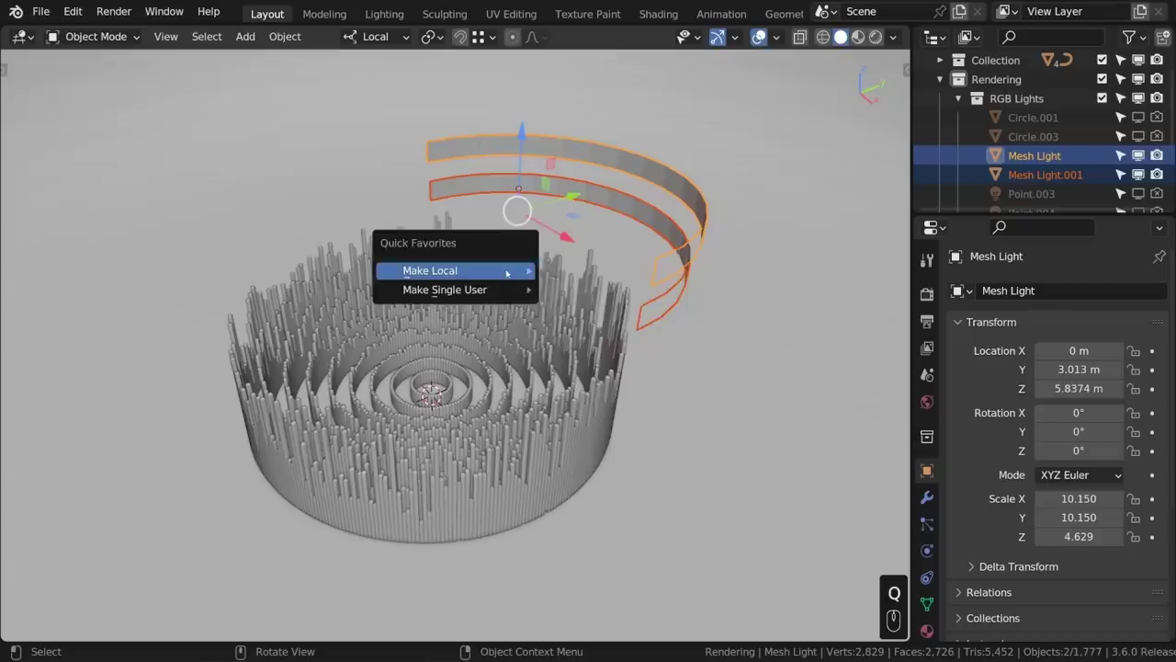
- Apply Shade Flat to the central Circle and the bar cubes, then select Mesh Light.001
mouse_move(505, 289)
left_click(569, 262)
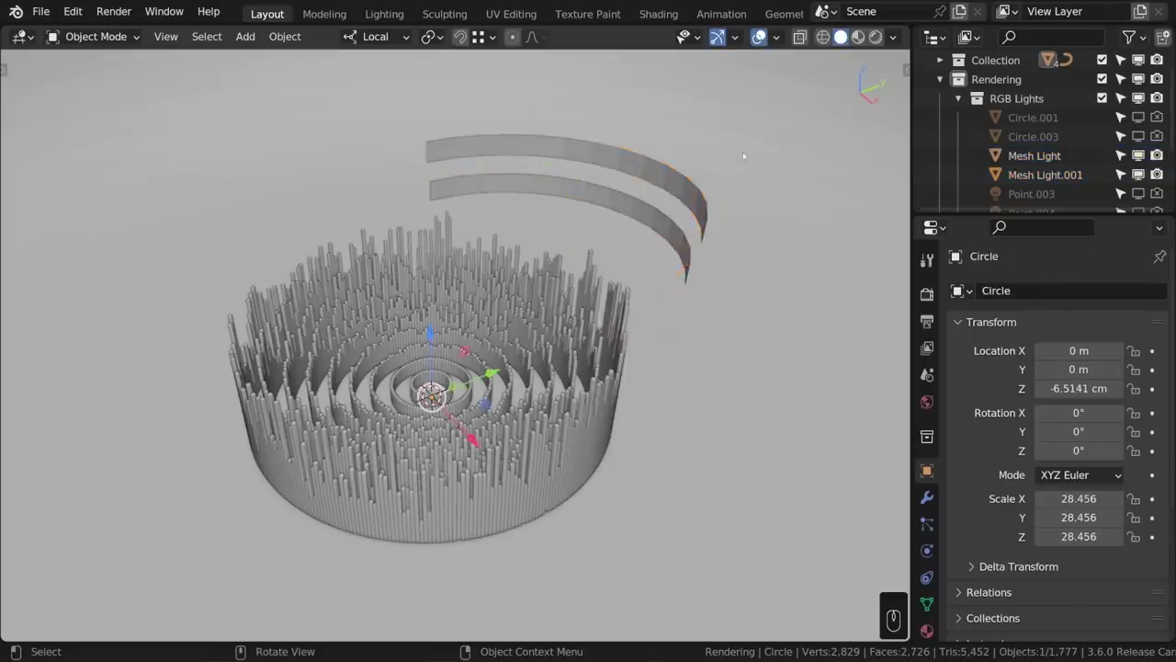
right_click(743, 156)
left_click(743, 155)
left_click(599, 349)
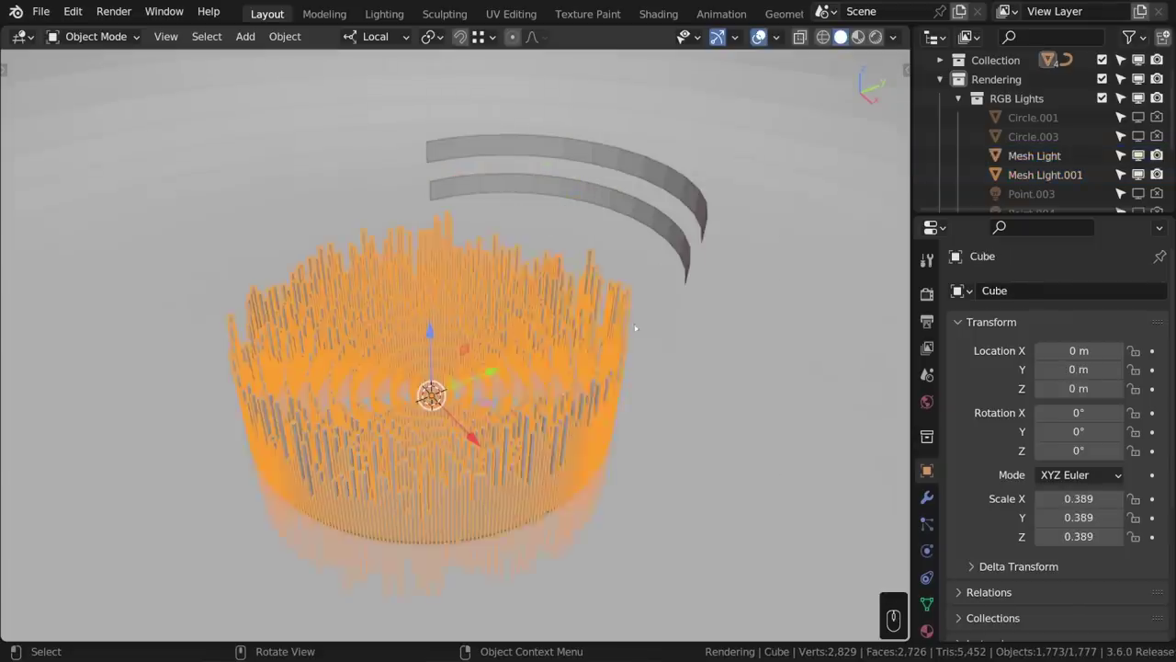
right_click(632, 326)
left_click(634, 323)
left_click(1044, 175)
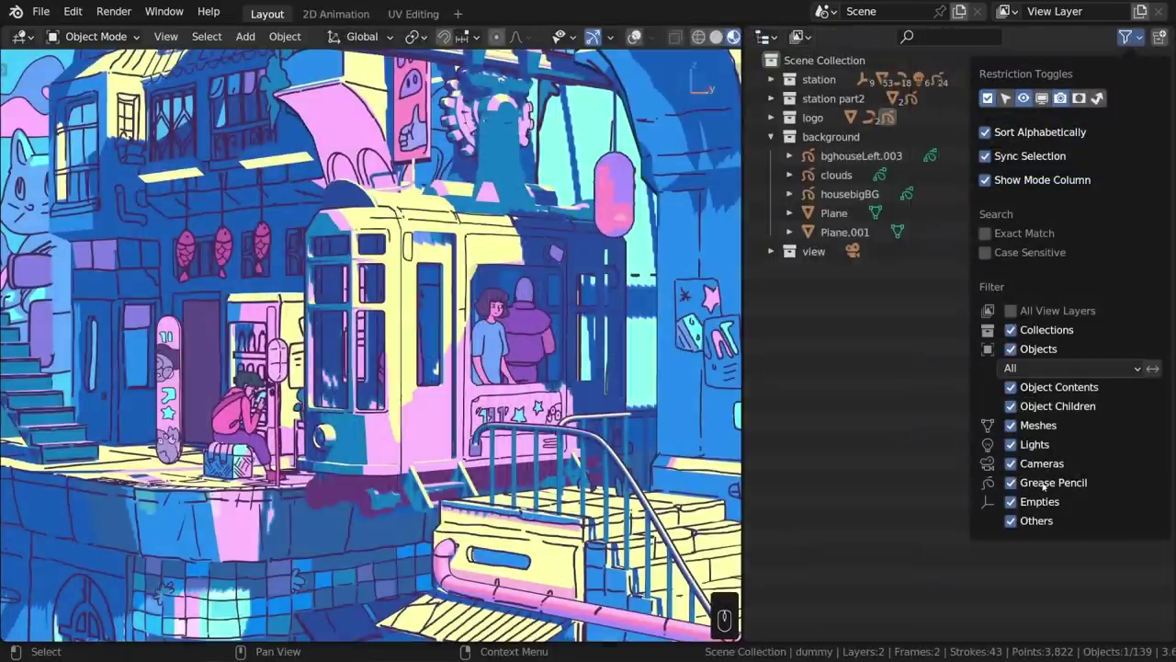
- Toggle the outliner Grease Pencil filter and turn off delete confirmation in Object Mode
left_click(1011, 483)
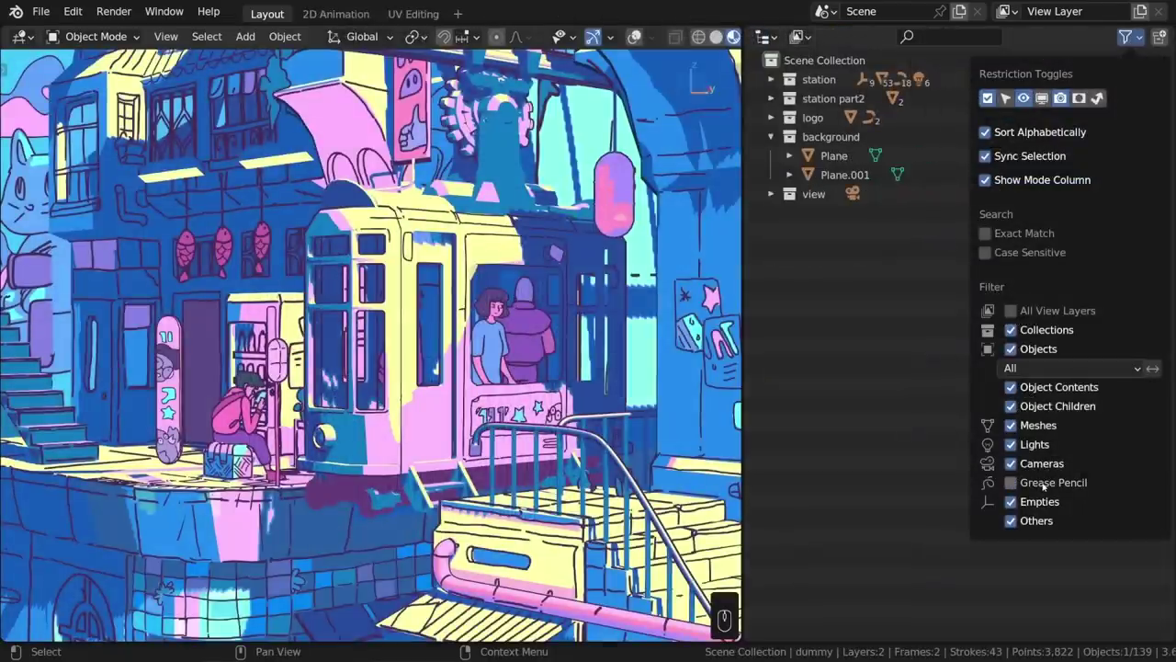
left_click(1011, 482)
key("x")
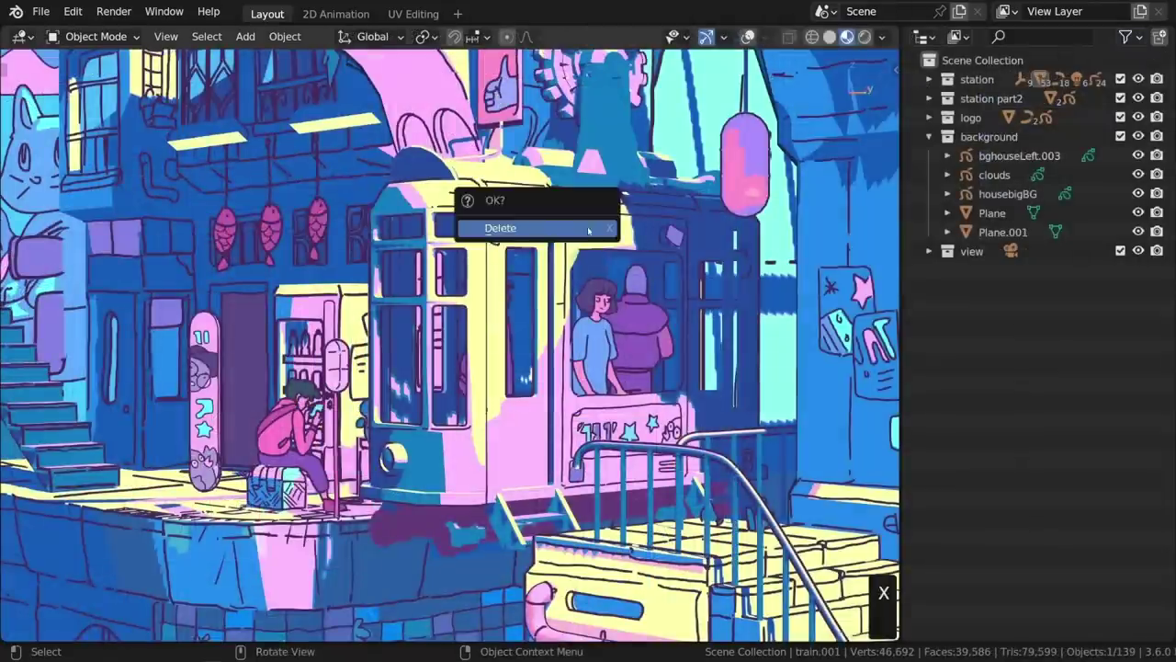
key("x")
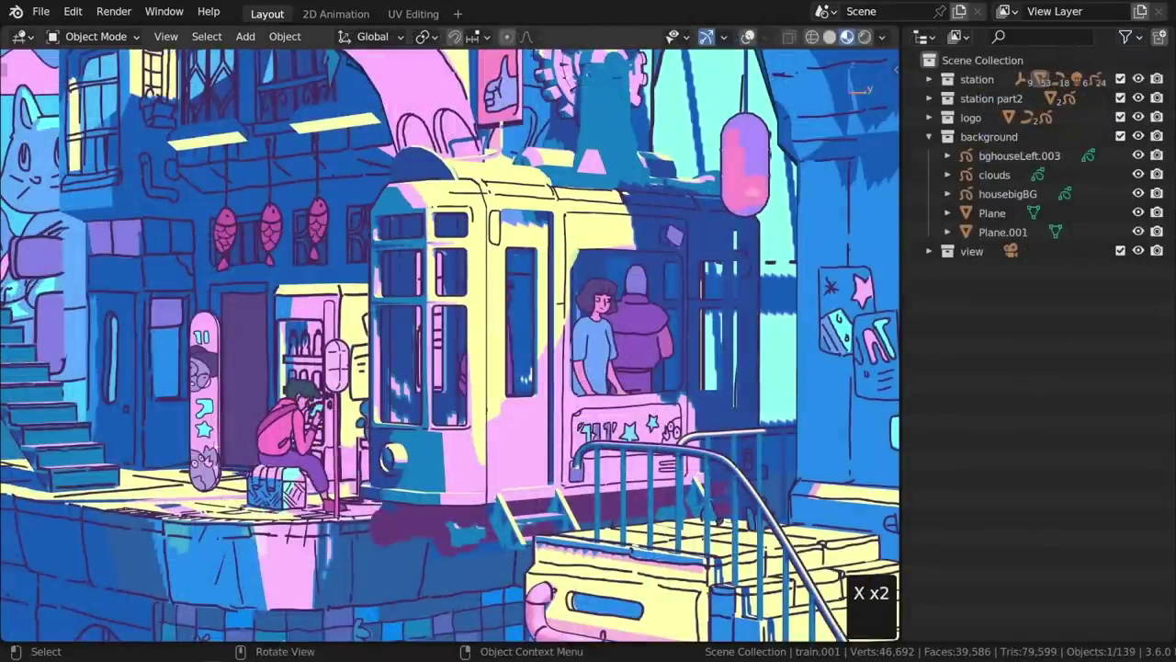
key("x")
key("x")
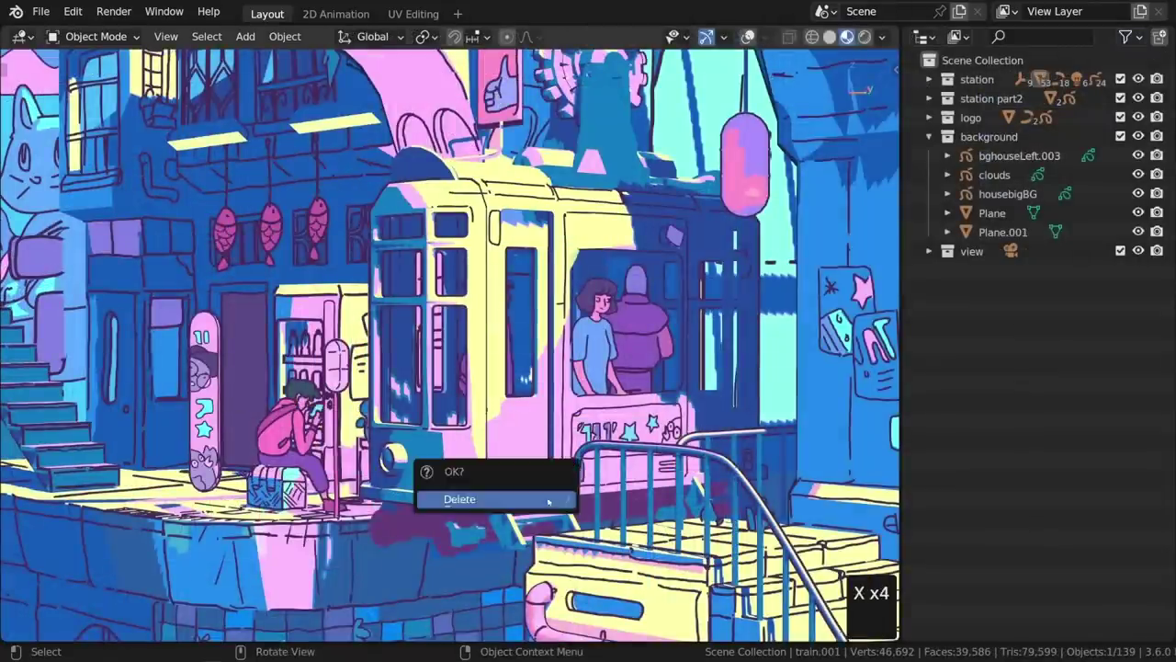
key("x")
key("x")
key("x")
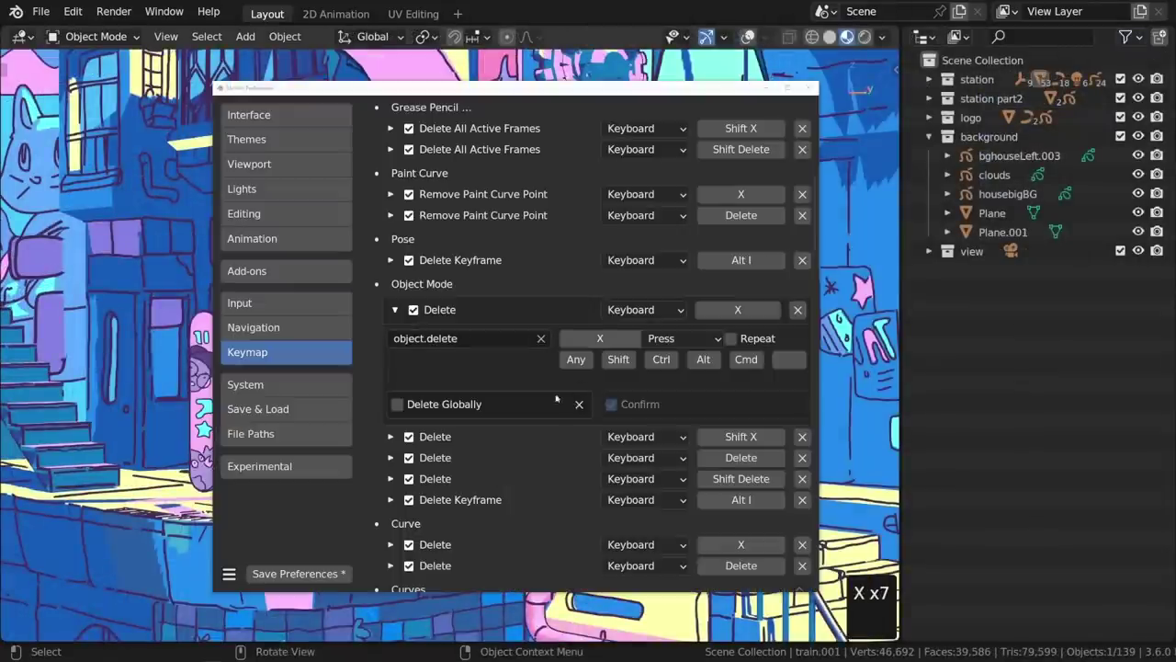
left_click(611, 404)
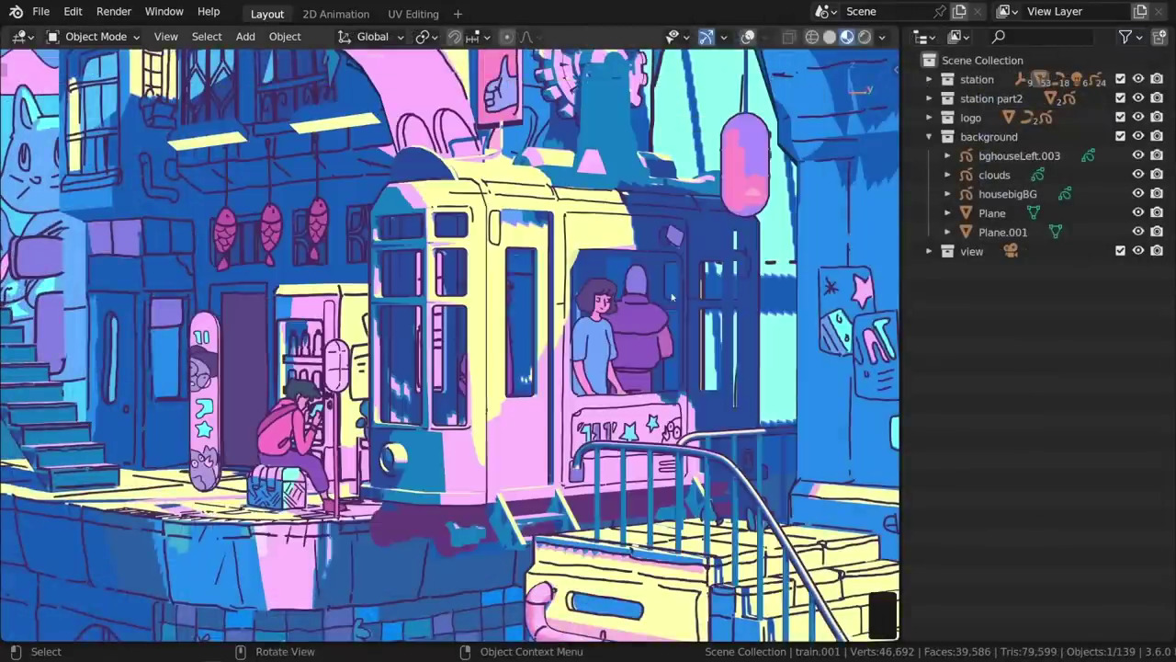
- Delete the train passengers, door figure, vending machine, bus stop sign, seated girl and seat
key("x")
key("x")
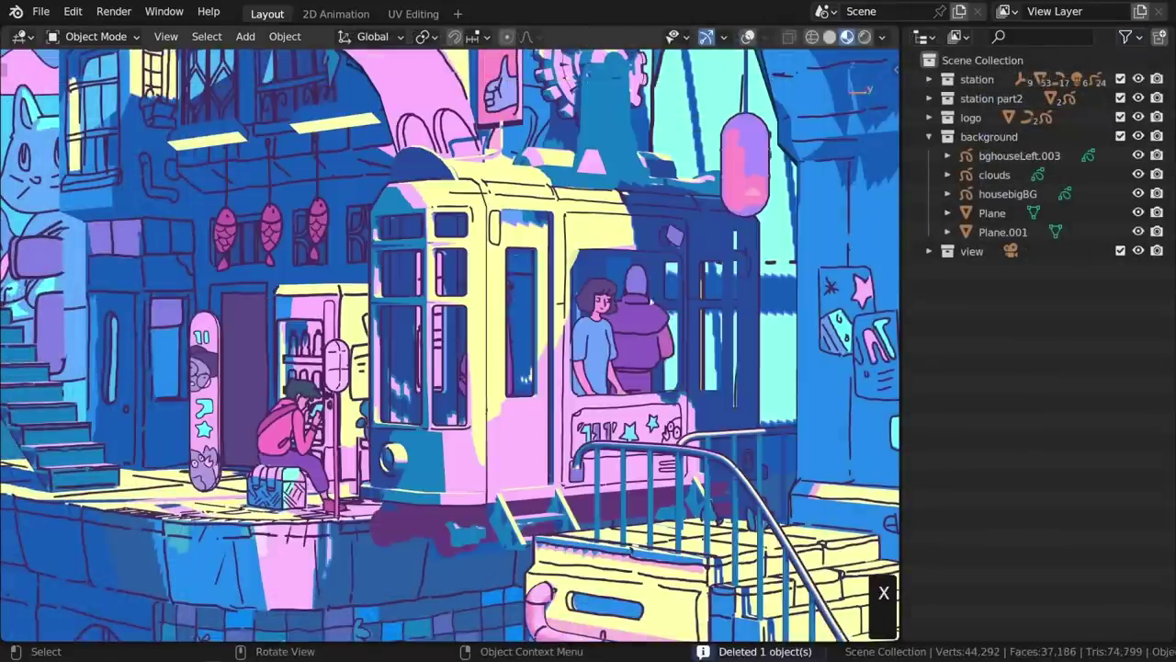
key("x")
key("x")
key("x")
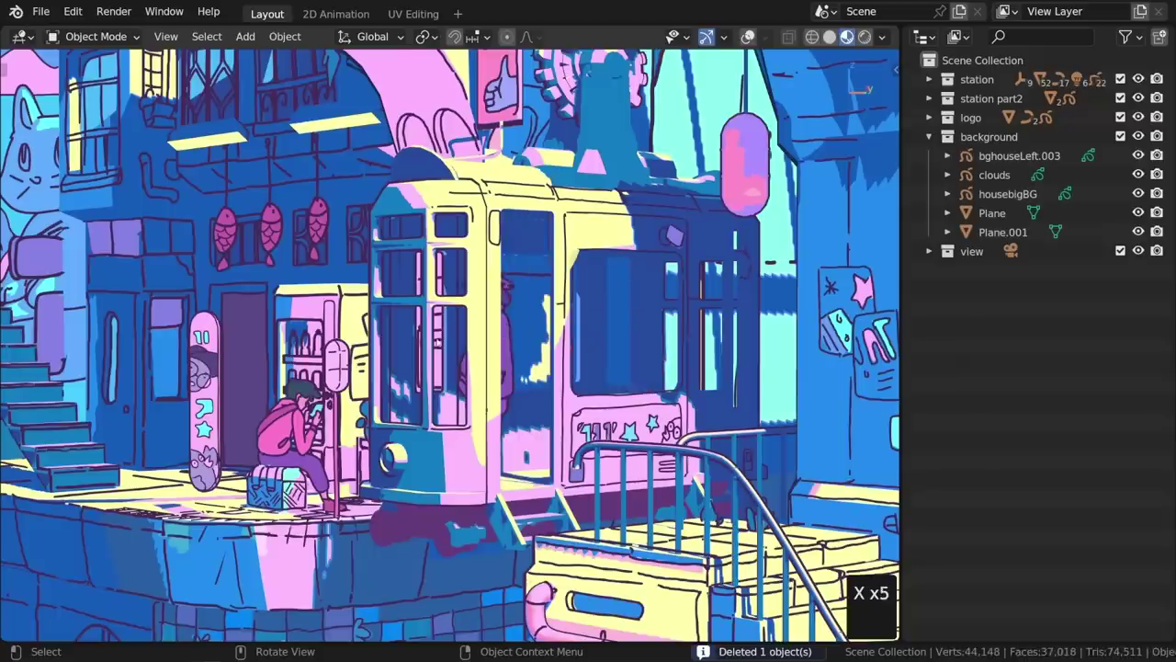
key("x")
key("x")
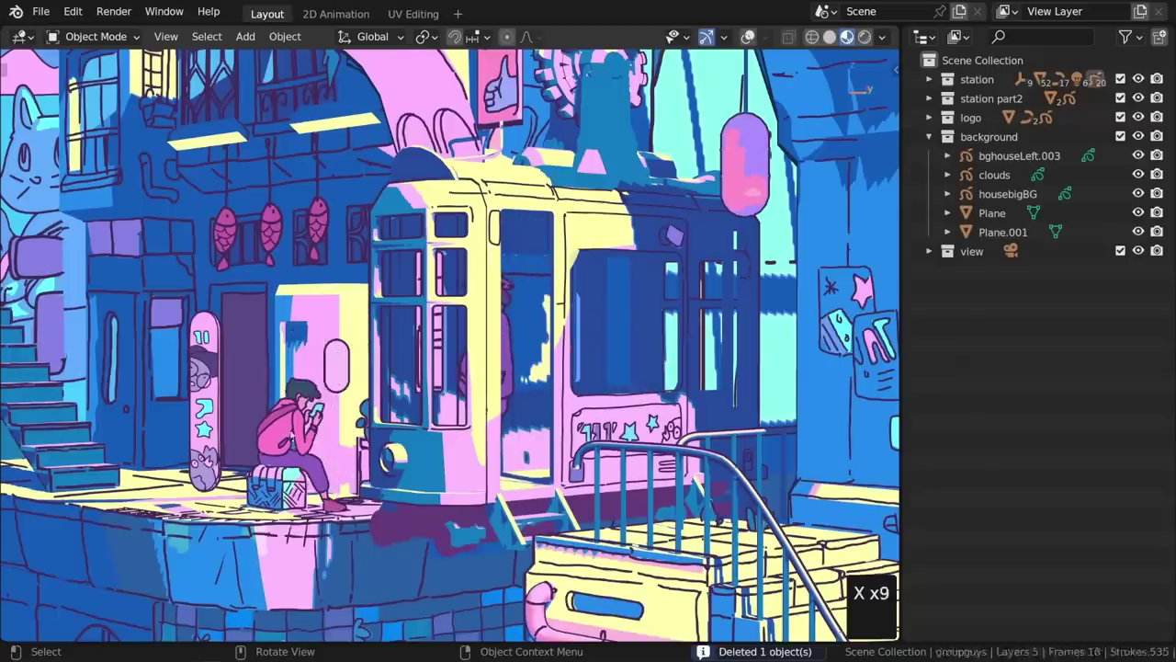
key("x")
key("x")
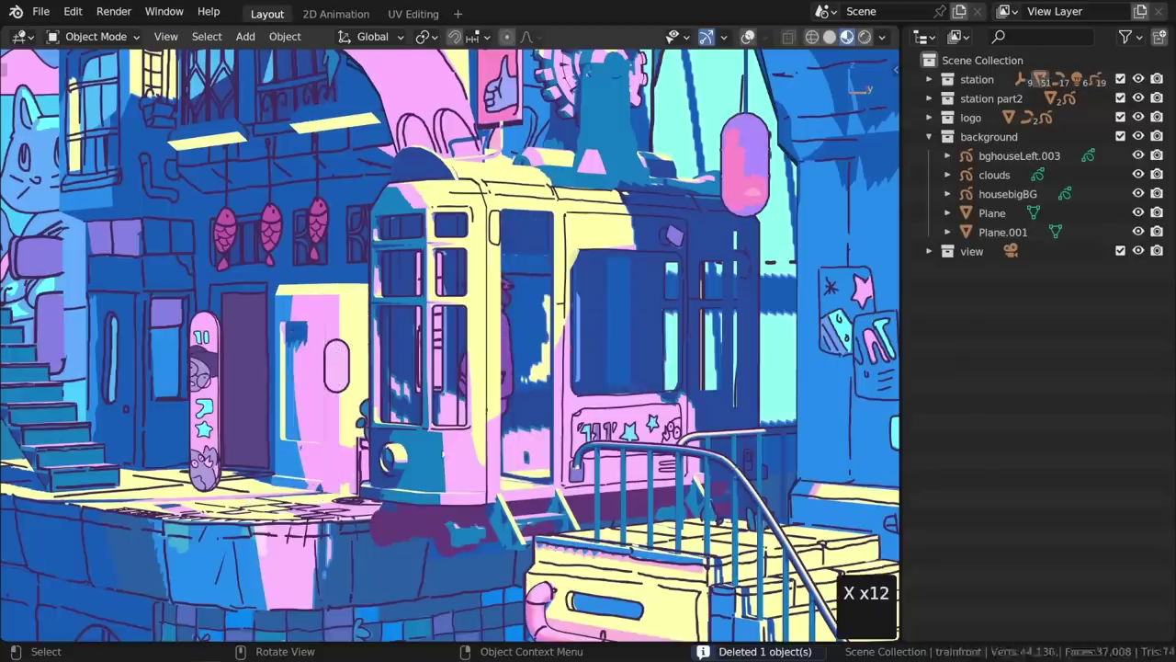
key("x")
key("x")
key("x")
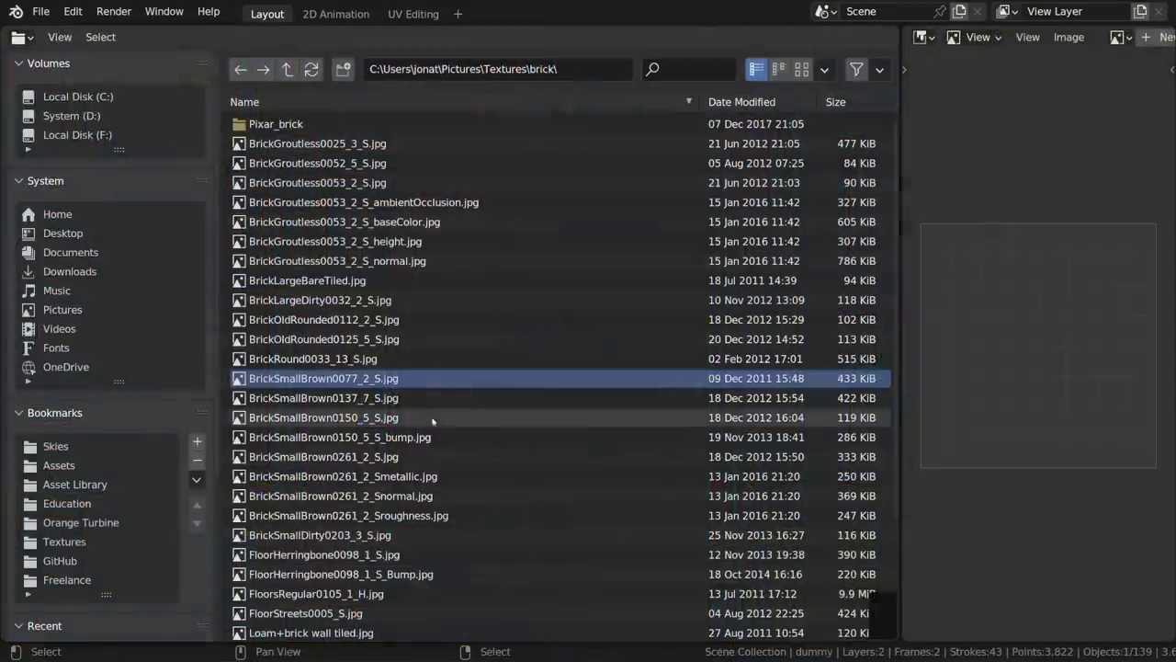
- Load BrickSmallBrown0077_2_S.jpg into the Image Editor by dragging it from the file browser
left_click_drag(364, 382, 988, 342)
left_click(358, 364)
left_click_drag(358, 367, 1018, 311)
key("Escape")
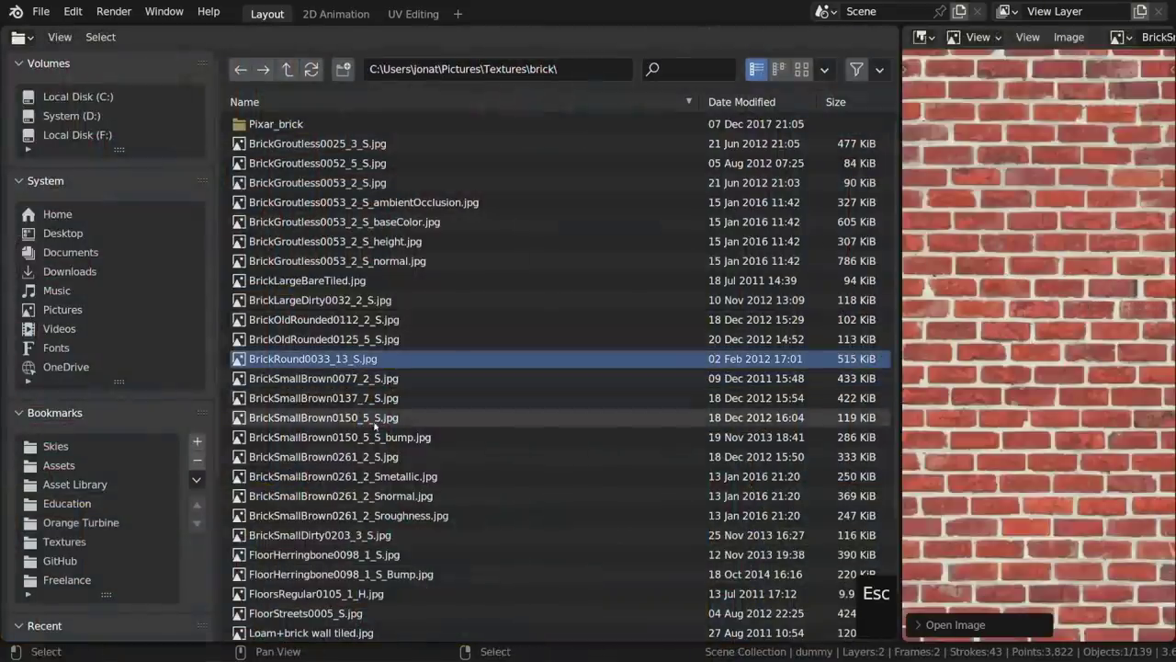
left_click_drag(358, 417, 958, 306)
key("Escape")
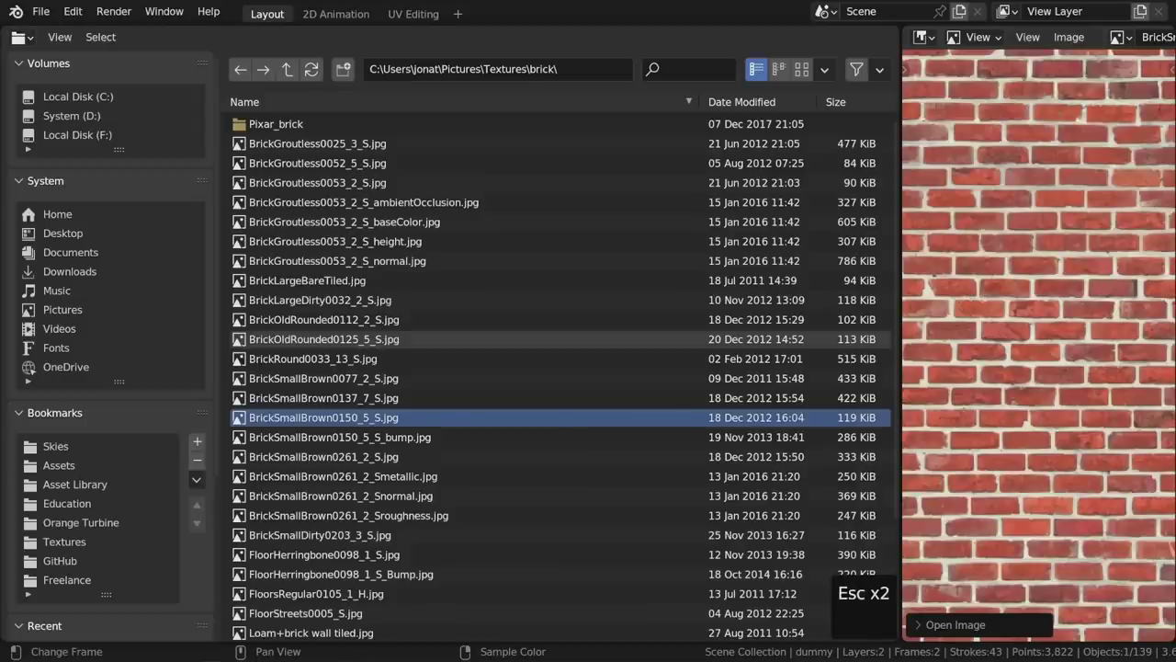
- Open the brick texture folder externally, then open BrickSmallBrown0150_5_S.jpg in the photo viewer
right_click(359, 417)
mouse_move(367, 416)
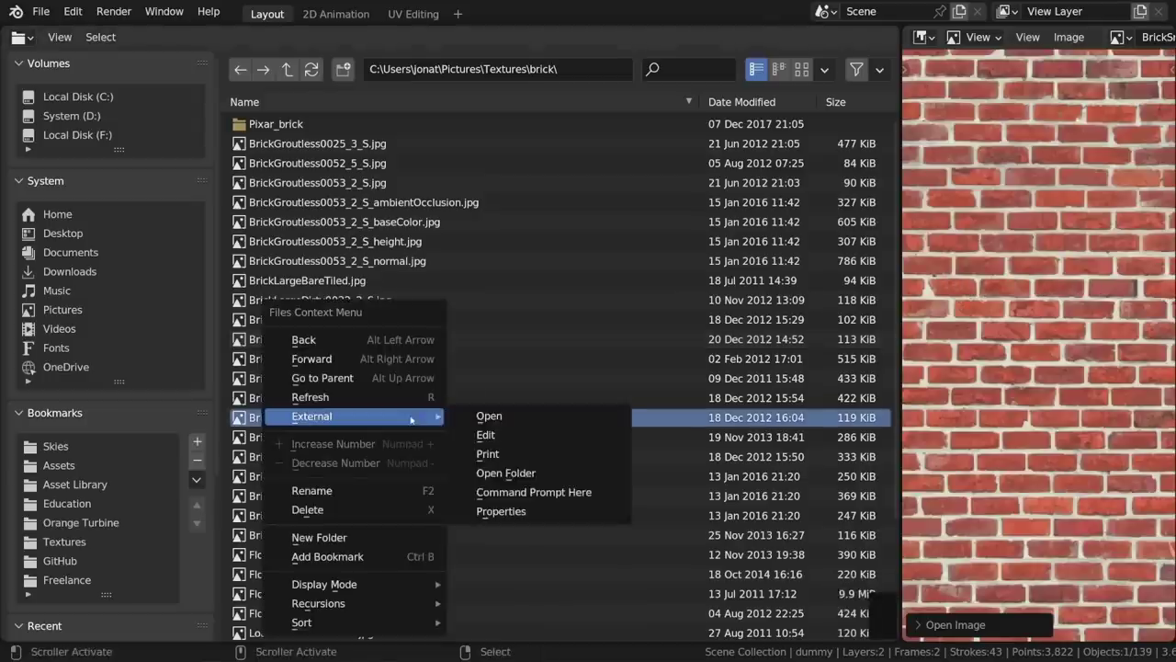
left_click(528, 473)
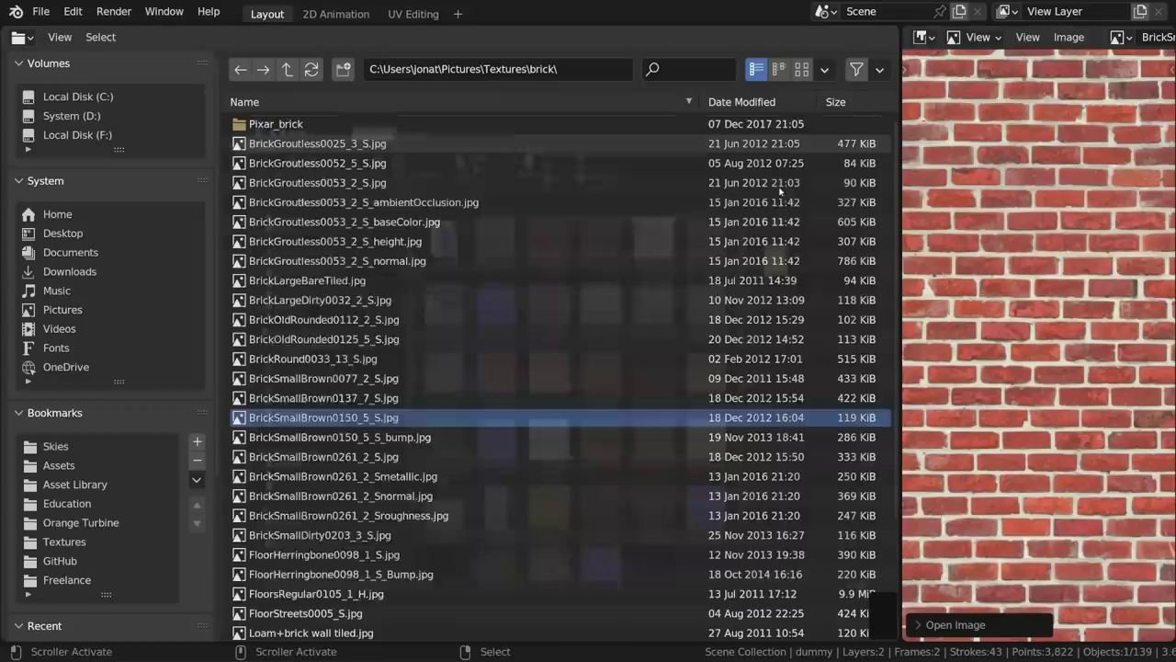
right_click(363, 418)
mouse_move(422, 421)
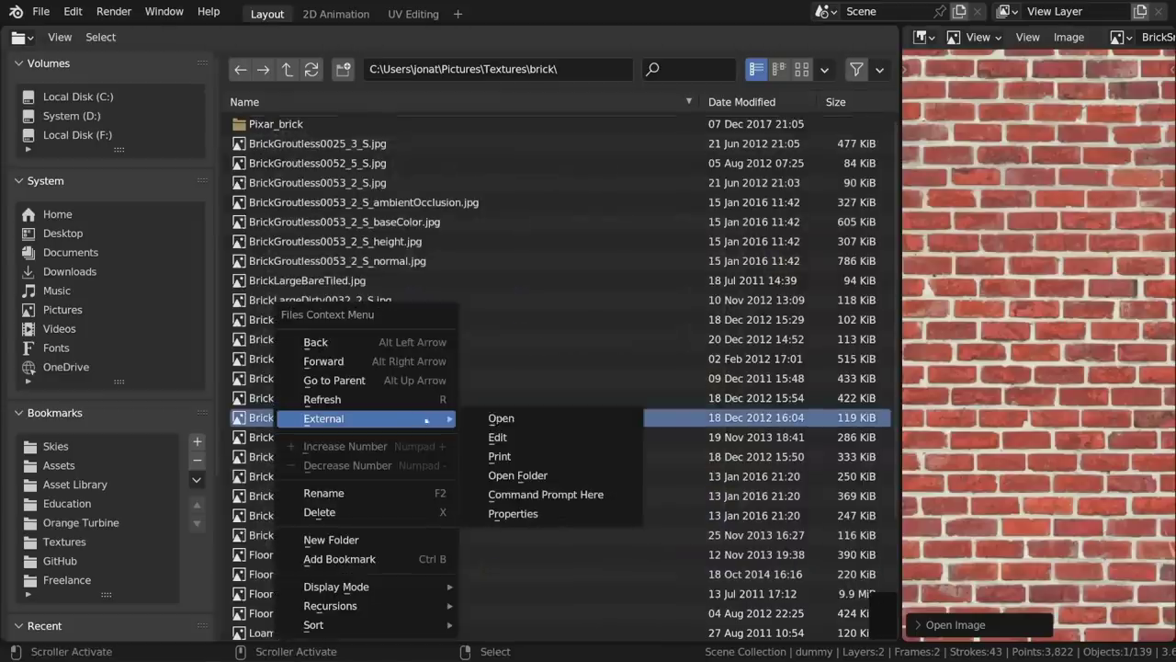
left_click(515, 417)
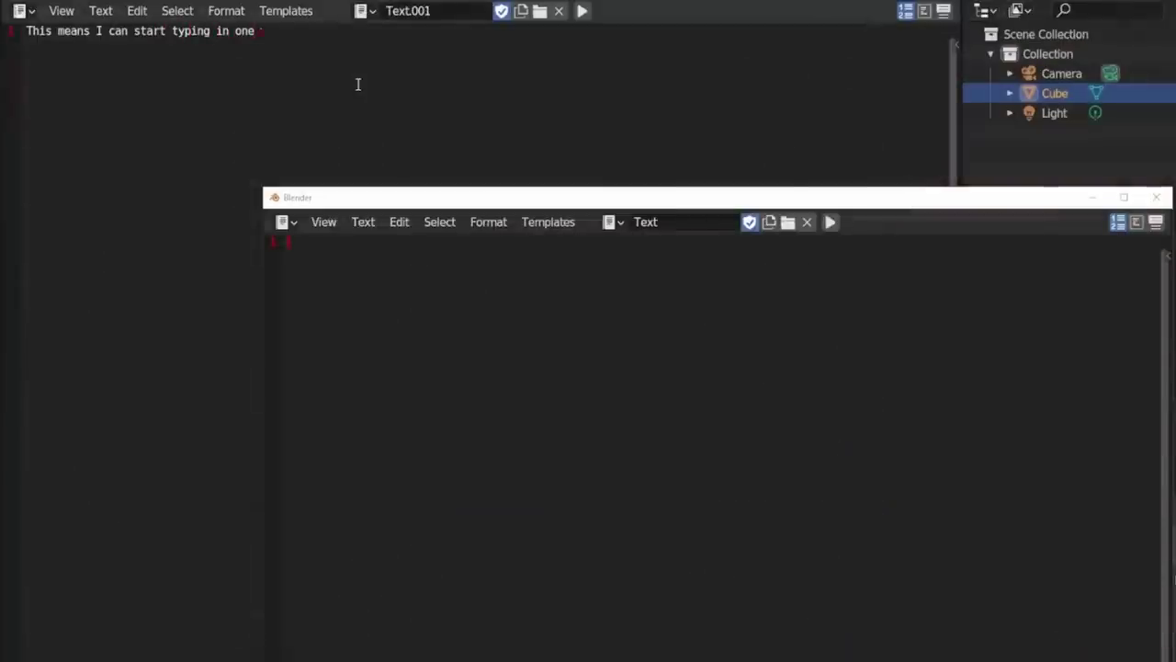
- Type 'a' in the second window's text editor, then paste the clipboard image into the Image Editor
left_click(425, 401)
type("a")
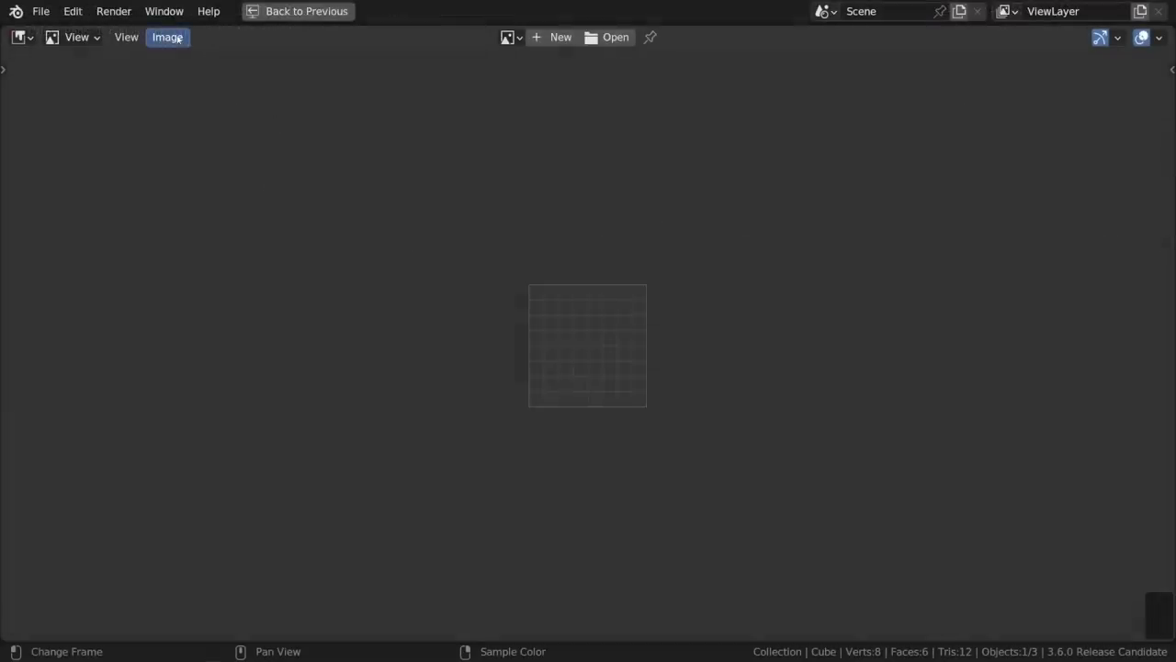
left_click(167, 37)
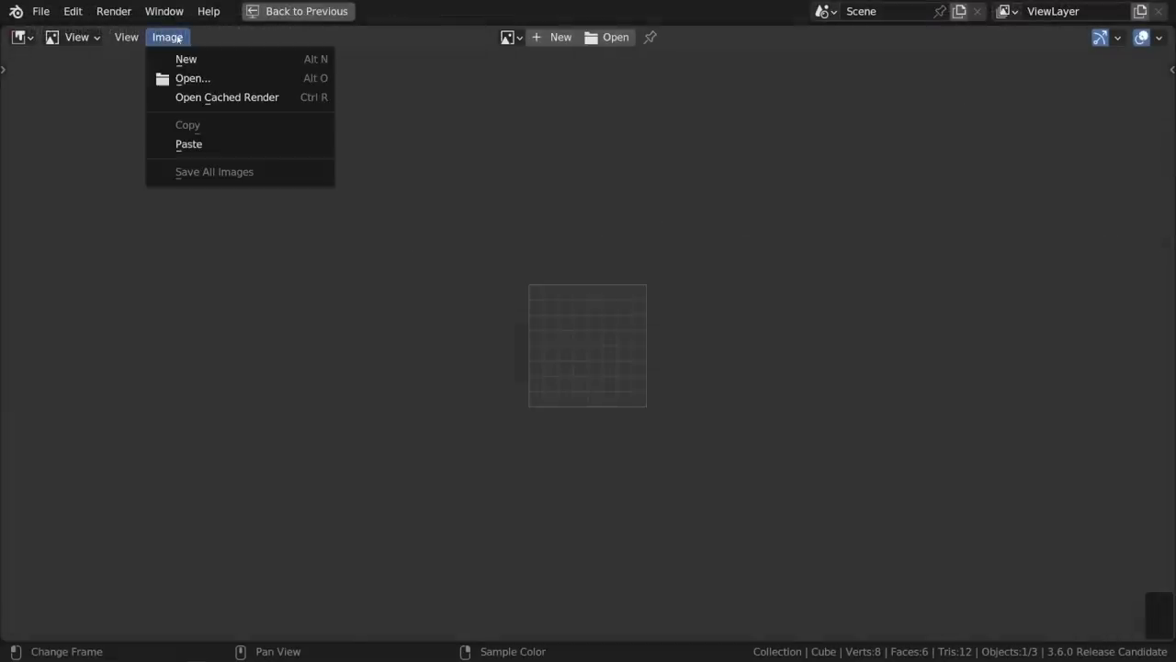
left_click(195, 144)
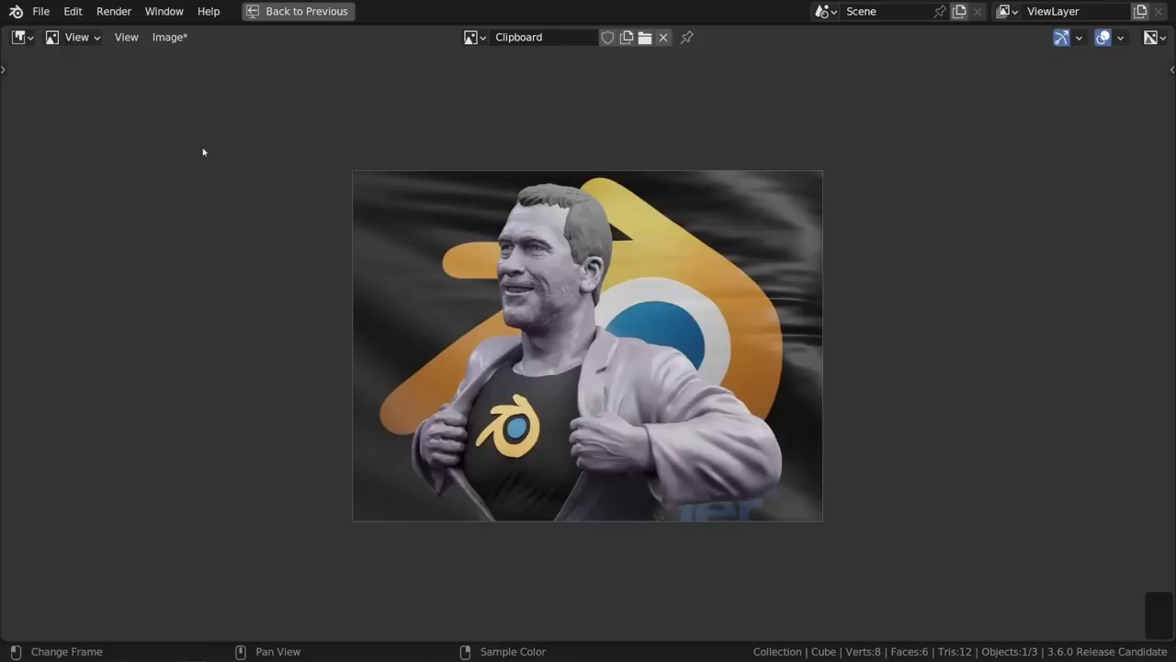
- Assign Ctrl+C to Image Copy and Ctrl+V to Image Paste as shortcuts
left_click(170, 38)
right_click(180, 191)
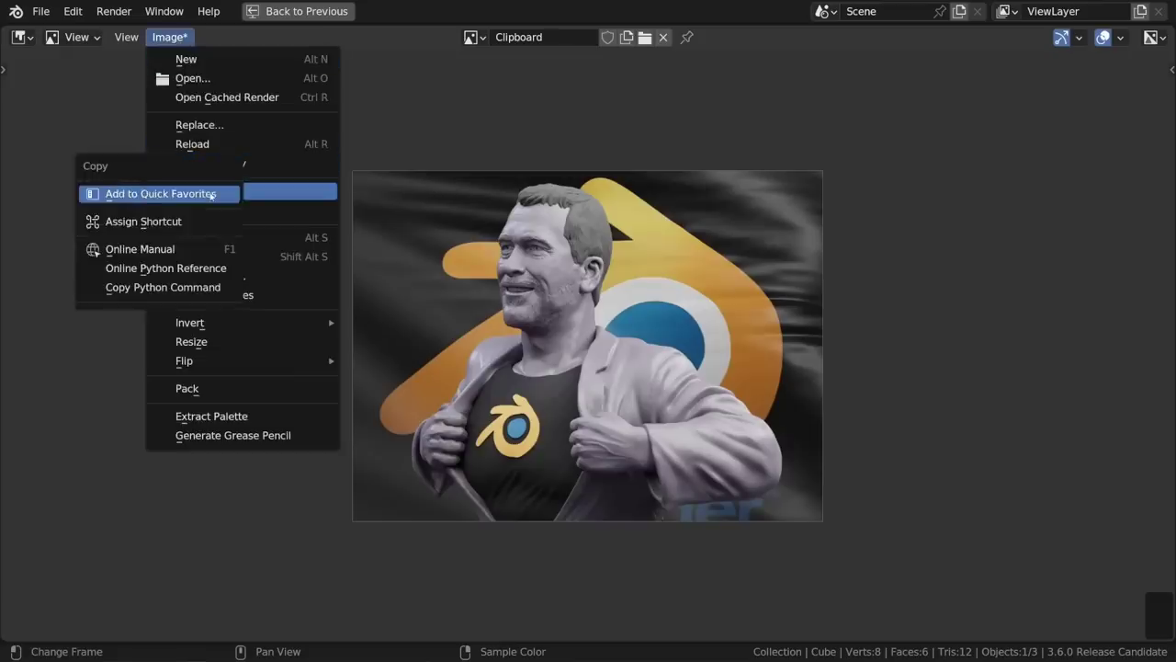
left_click(201, 222)
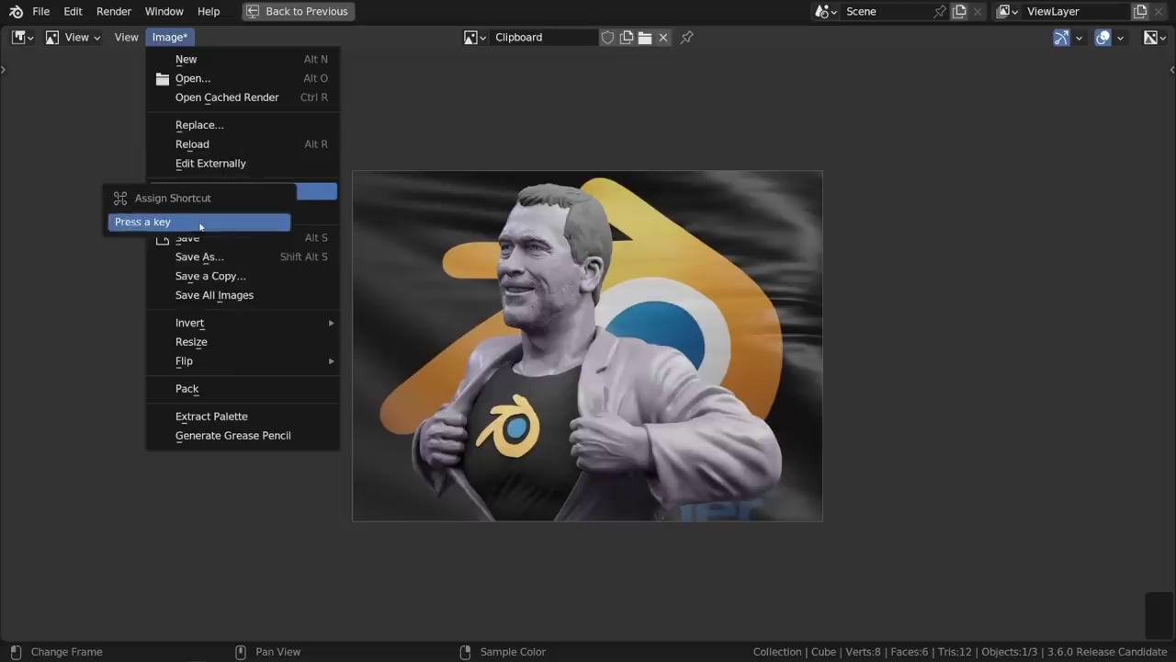
key("ctrl+c")
right_click(217, 213)
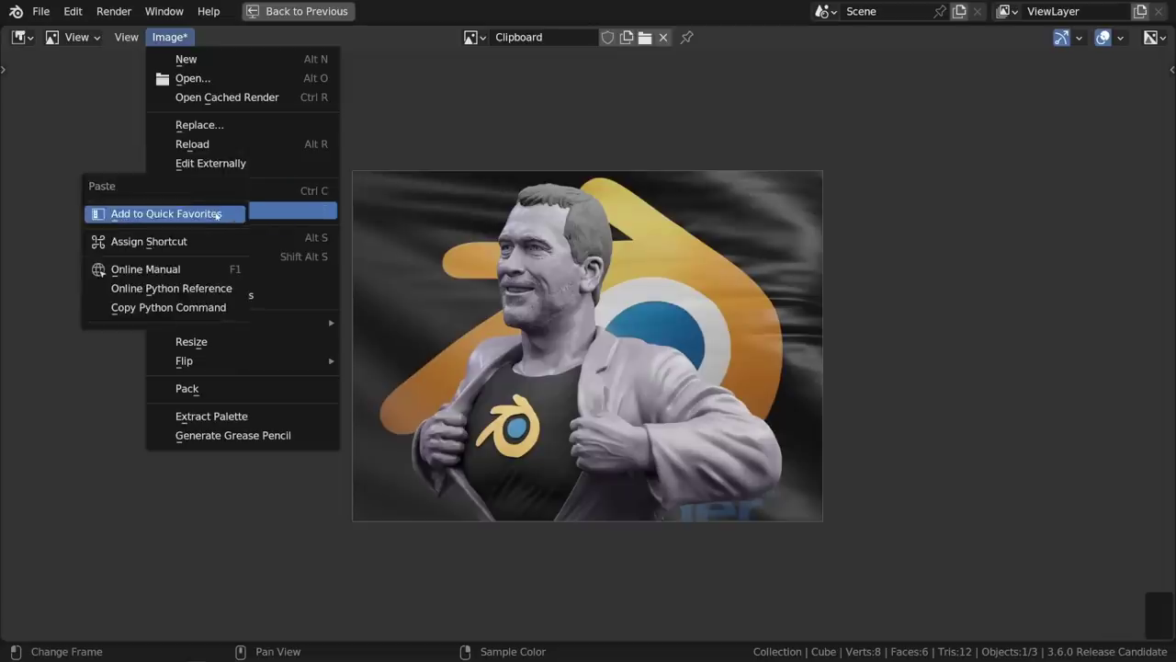
left_click(210, 241)
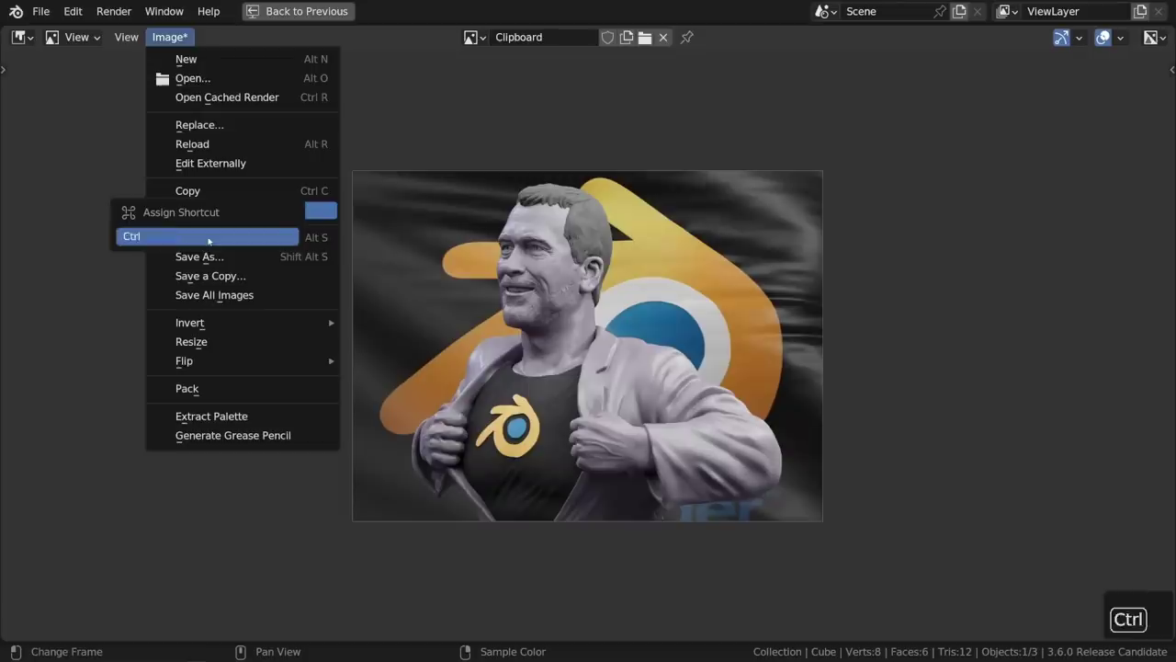
key("ctrl+v")
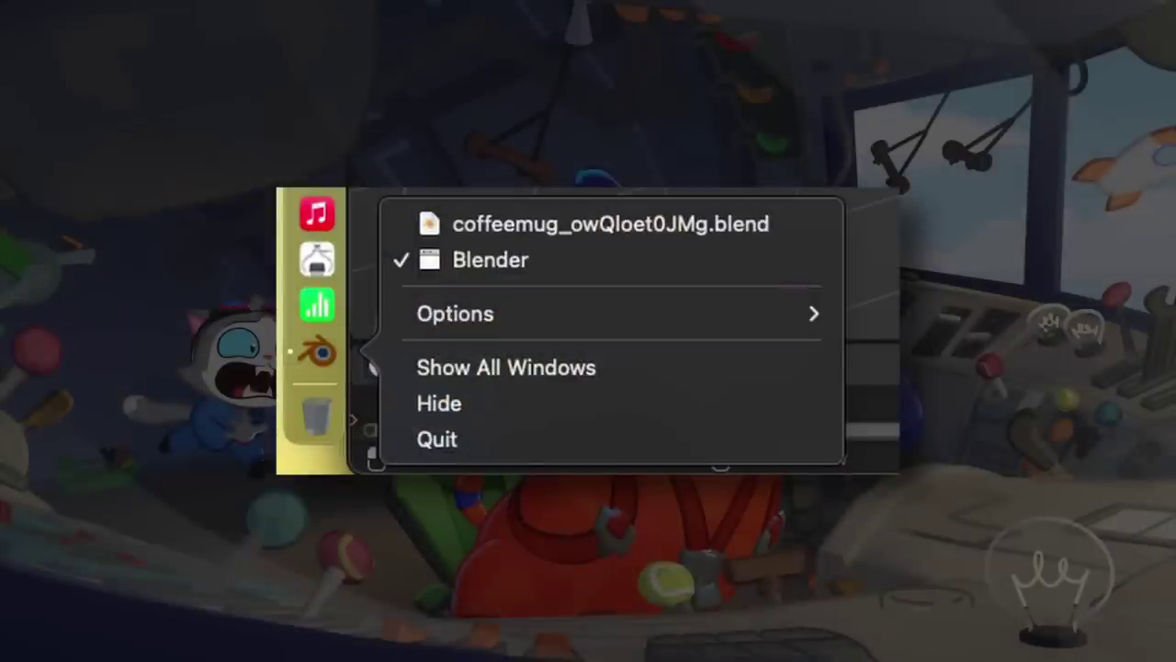
- Show all open Blender windows with the Ctrl+Down App Exposé view
key("ctrl+Down")
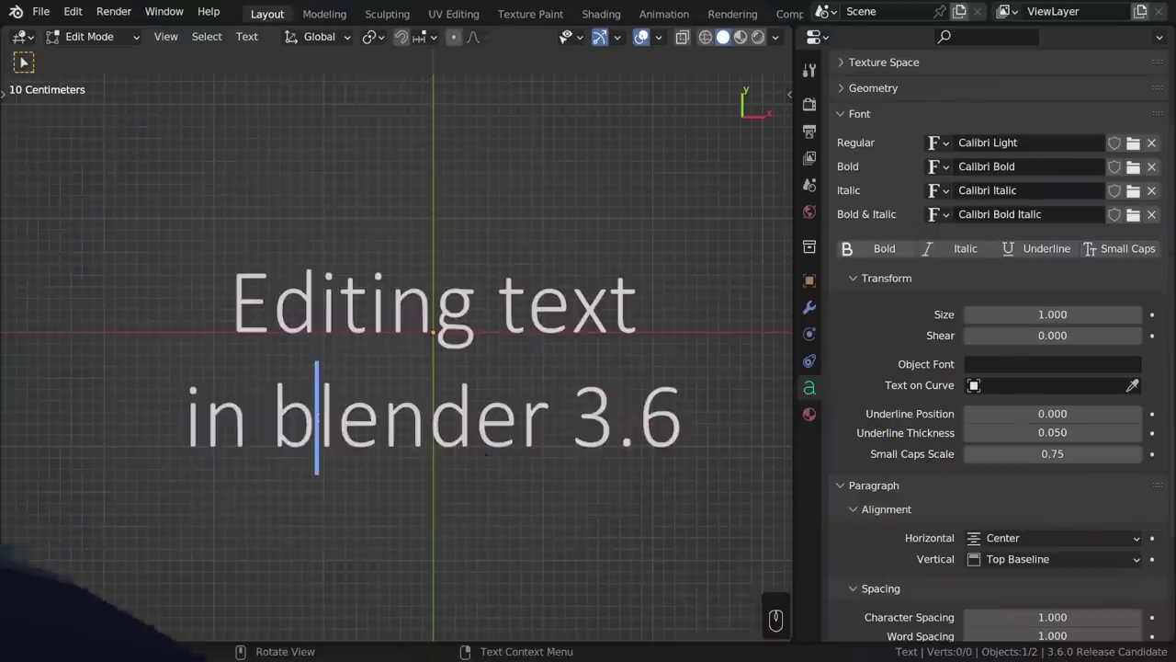
- Replace the lowercase b with B so the title reads 'Blender'
key("BackSpace")
type("B")
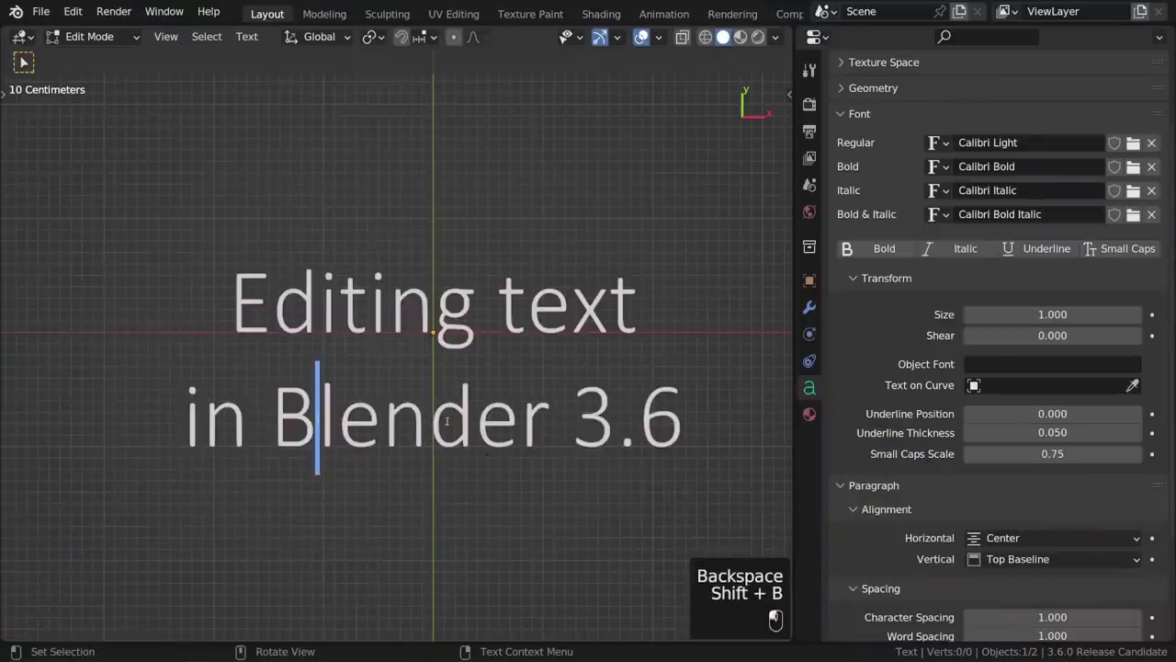
left_click(430, 413)
left_click(338, 413)
left_click(320, 303)
left_click(476, 303)
- Make 'Editing' bold and 'Blender 3.6' italic
left_click_drag(270, 413, 668, 387)
double_click(567, 303)
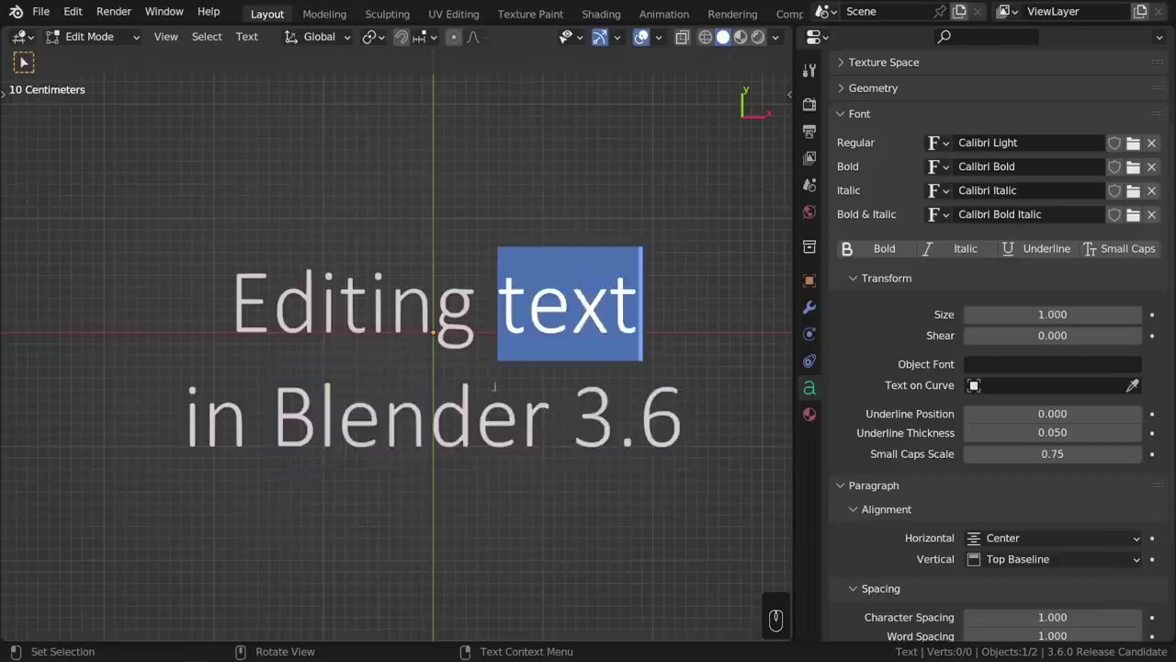
double_click(474, 425)
double_click(387, 333)
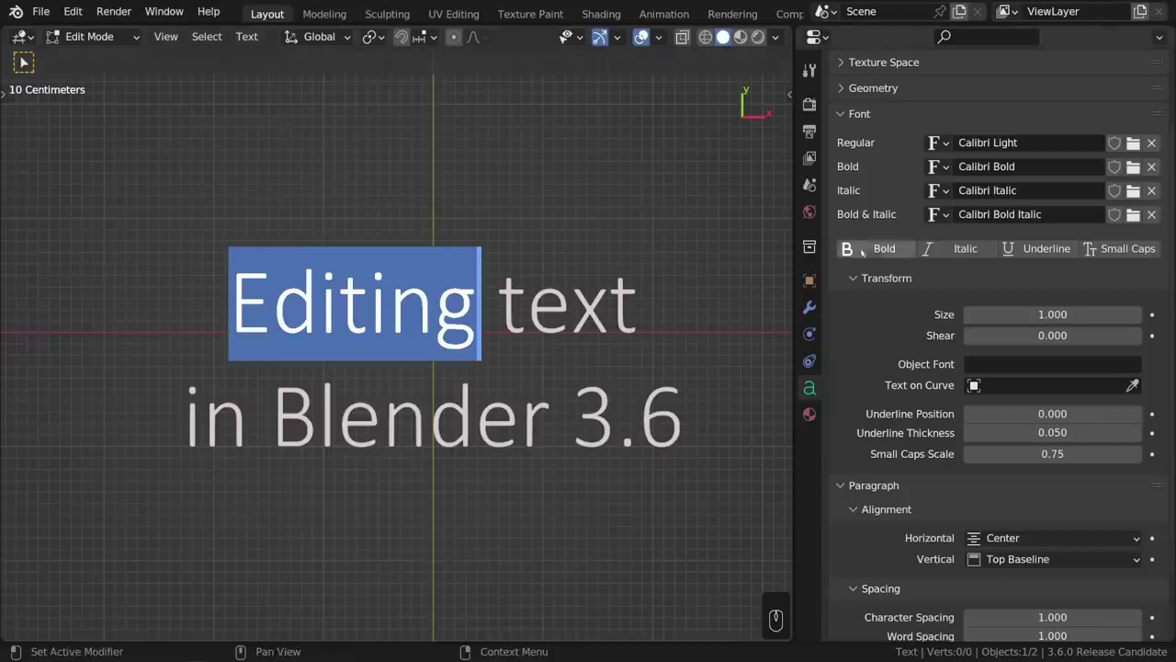
left_click(880, 249)
left_click_drag(274, 419, 687, 419)
left_click(973, 250)
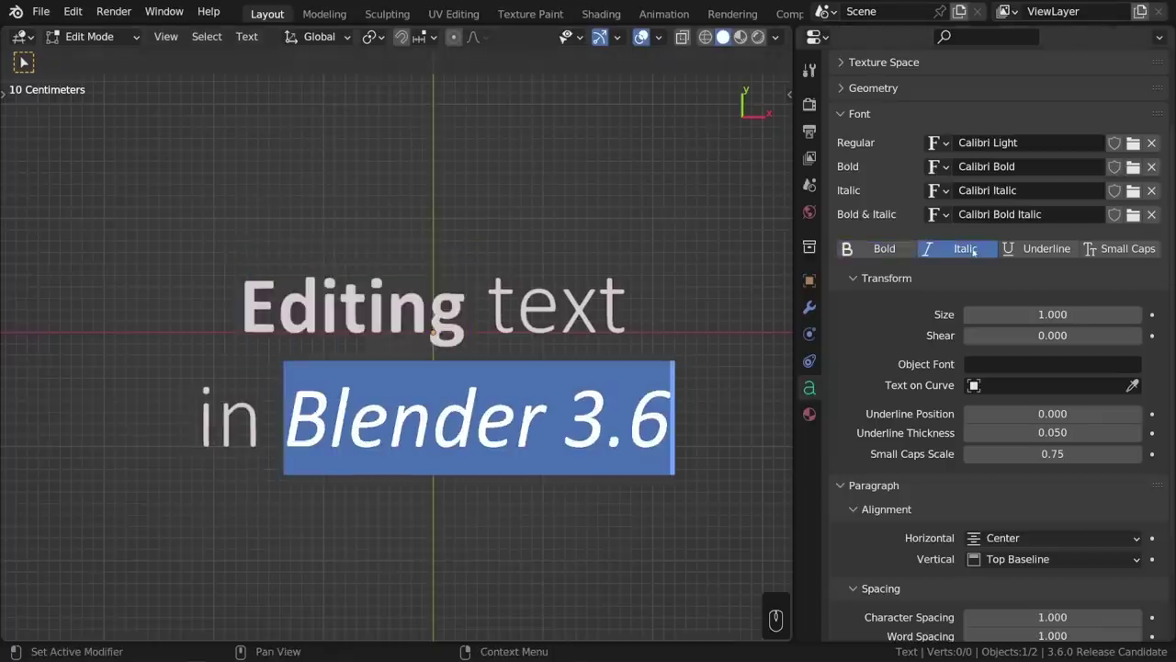
- Convert the word 'text' to uppercase, then back to lowercase
double_click(603, 323)
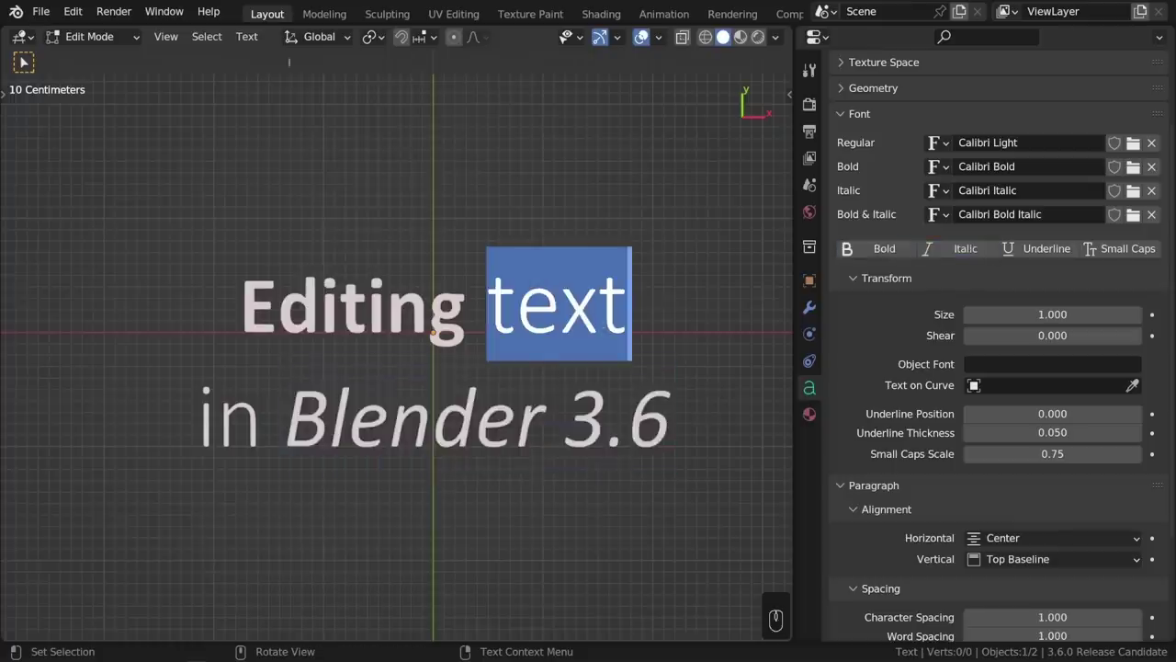
left_click(247, 37)
left_click(281, 151)
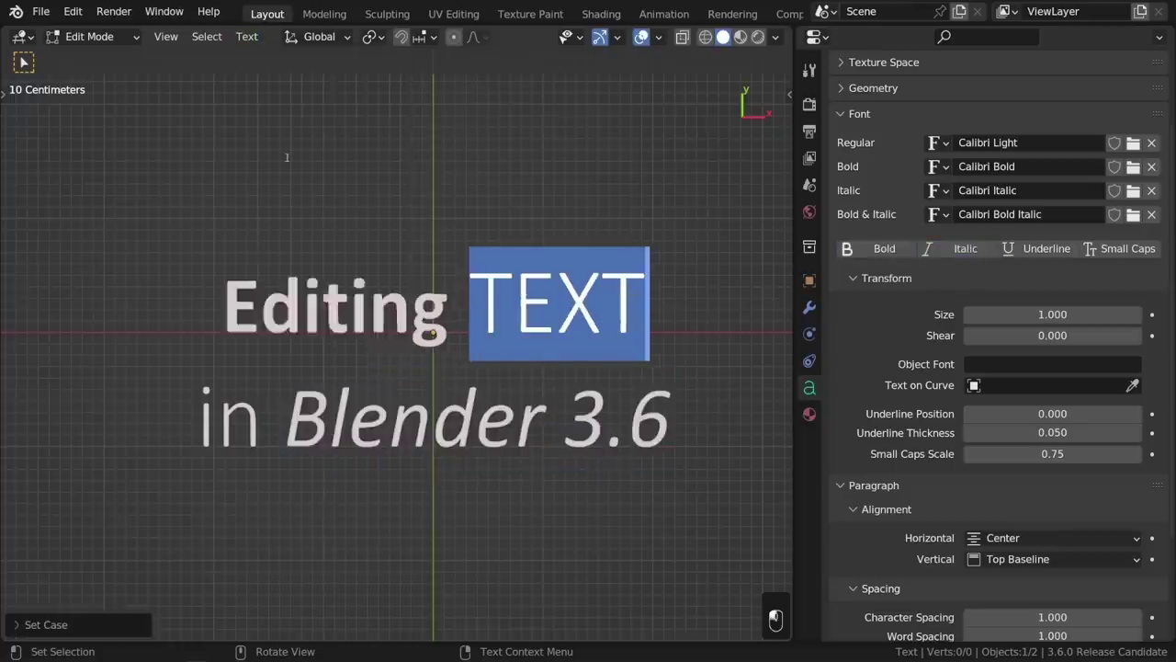
left_click(246, 37)
left_click(289, 172)
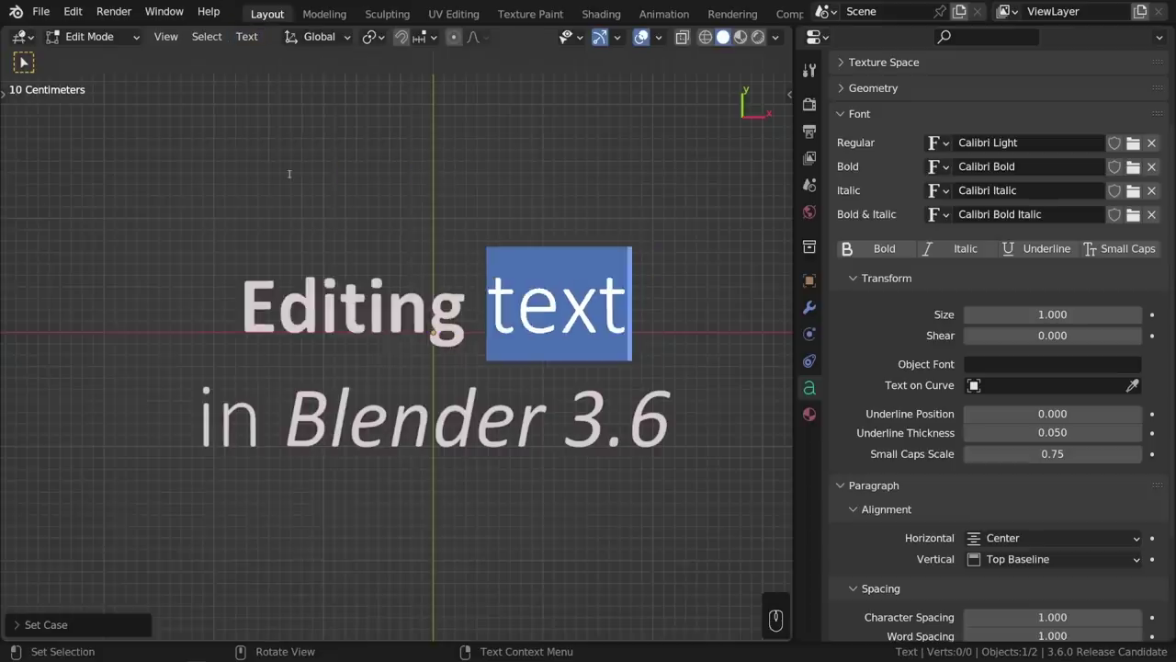
- Jump the text cursor between the start of 'Editing' and the end of 'Blender 3.6'
key("Page_Up")
key("Page_Up")
key("Page_Down")
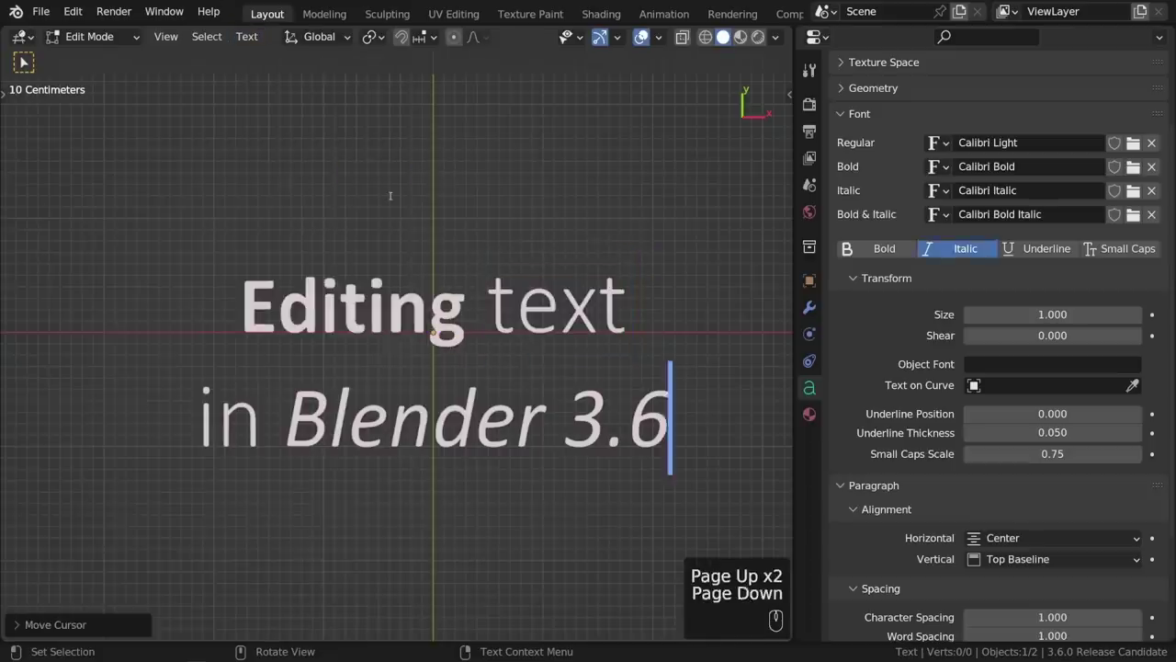
key("Page_Up")
key("Page_Down")
key("Page_Up")
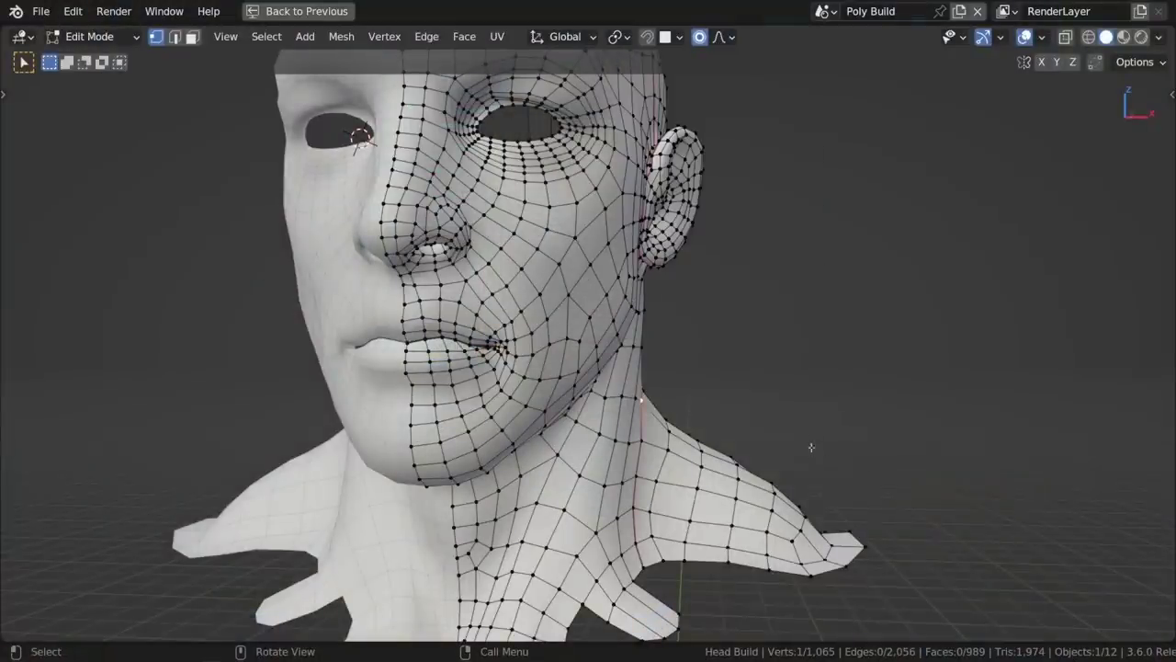
- Cancel a plain move, then move the neck vertex with Smooth proportional falloff
key("g")
right_click(791, 209)
left_click(730, 38)
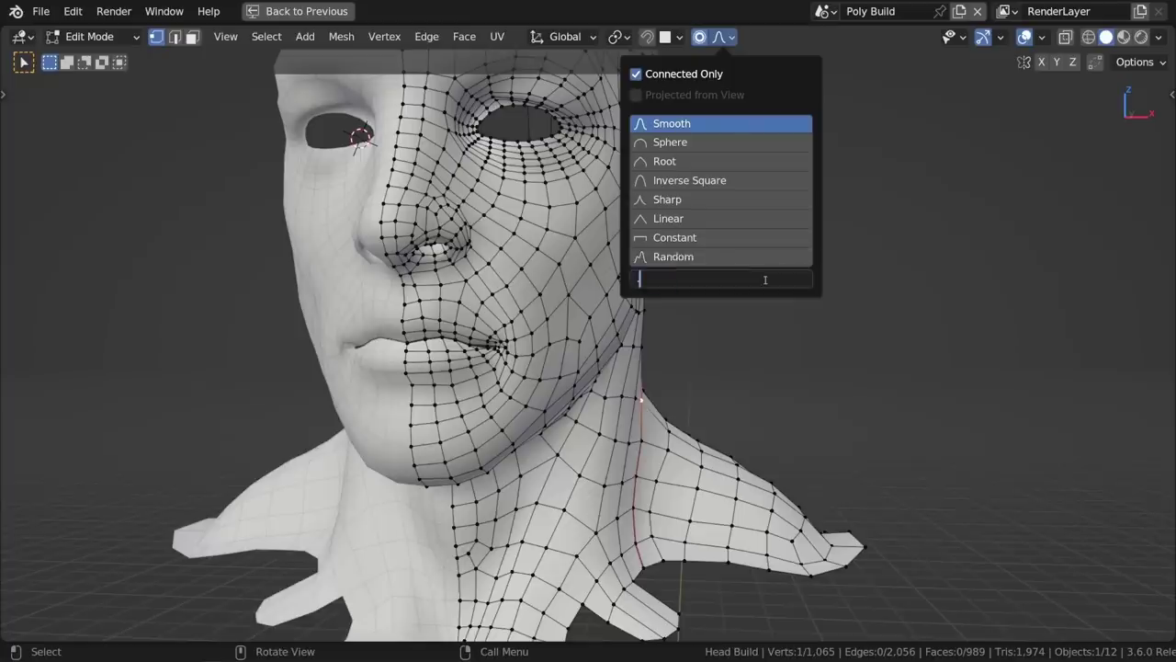
key("g")
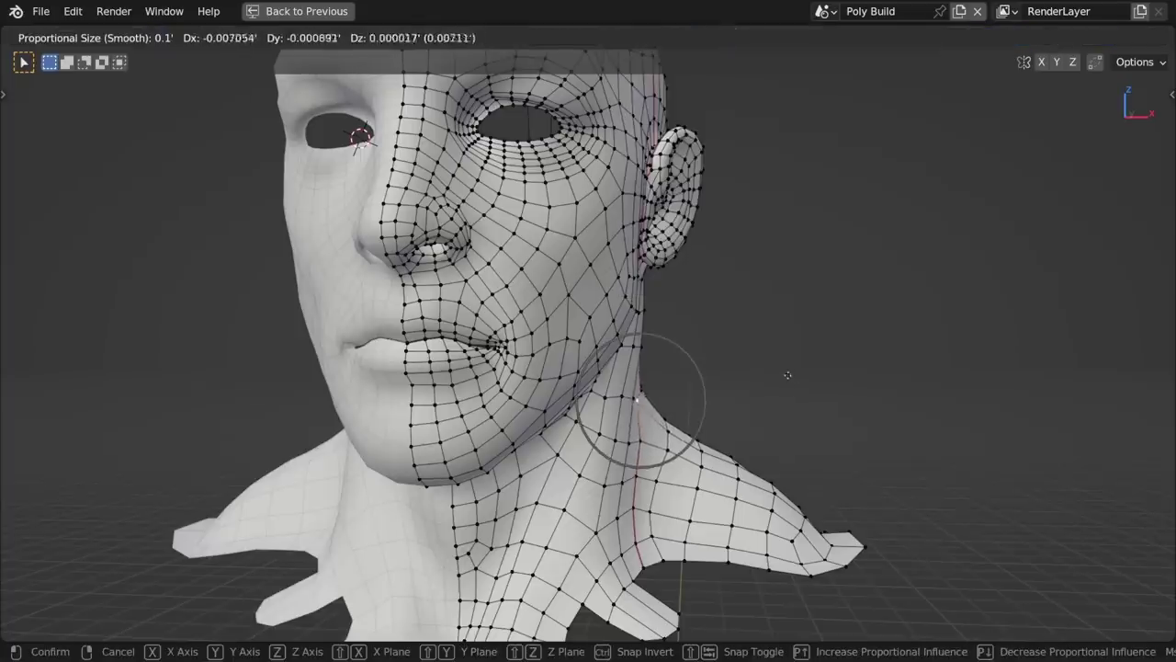
left_click(793, 375)
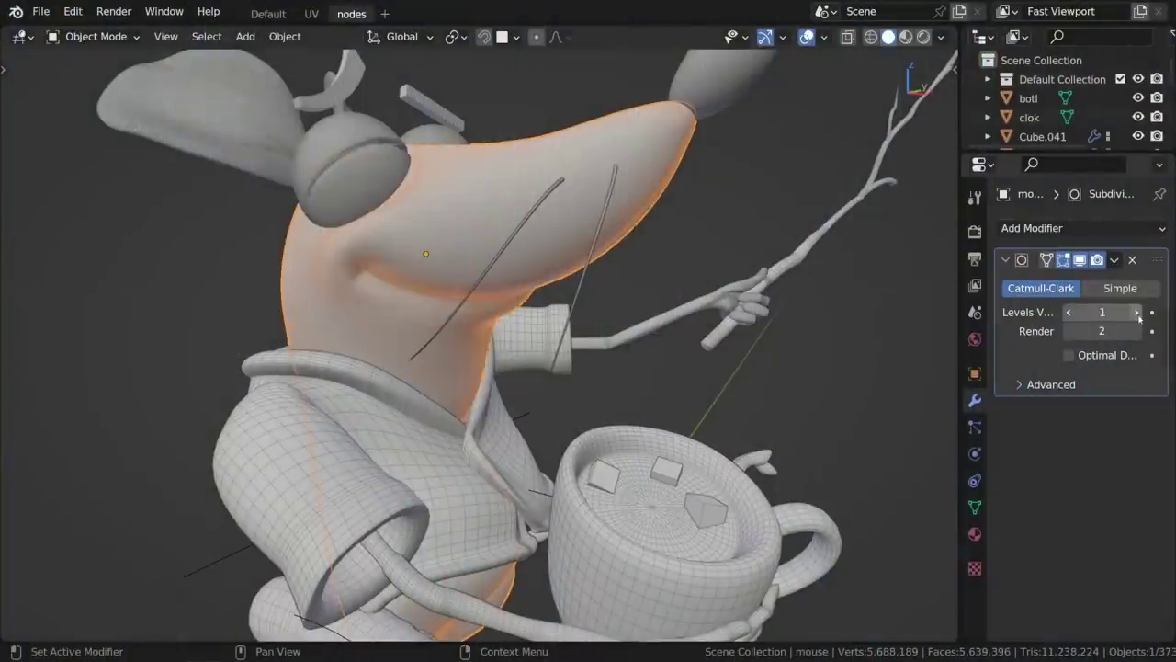
left_click(1137, 312)
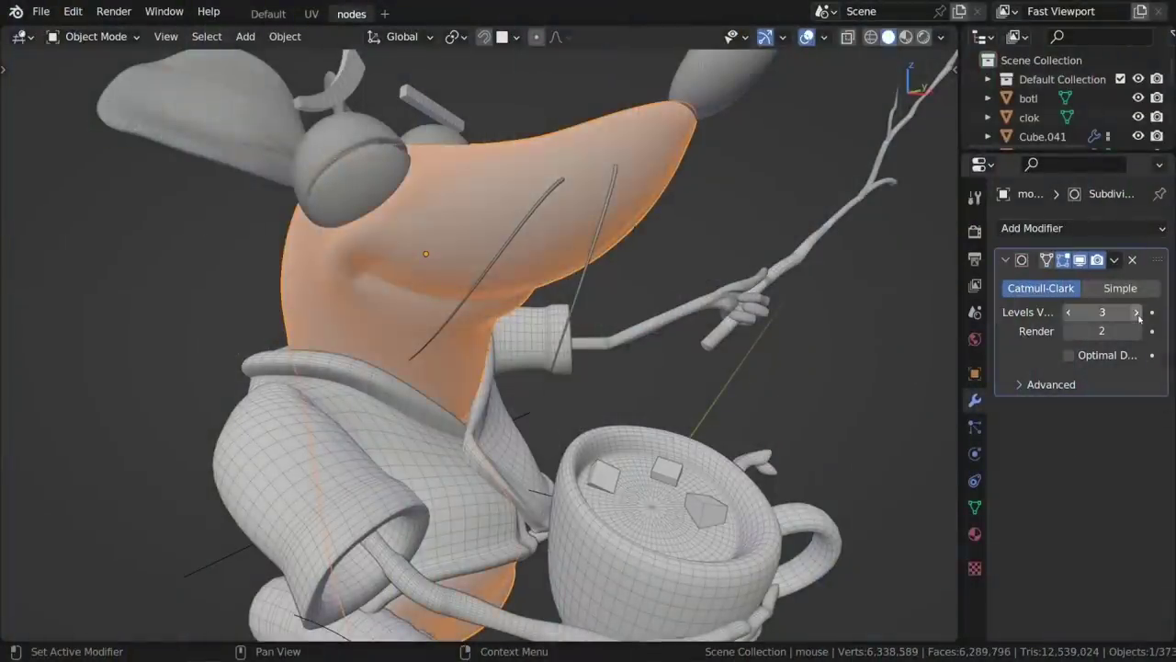
- Raise Levels Viewport on the mouse body's and shirt's Subdivision modifiers
left_click(473, 531)
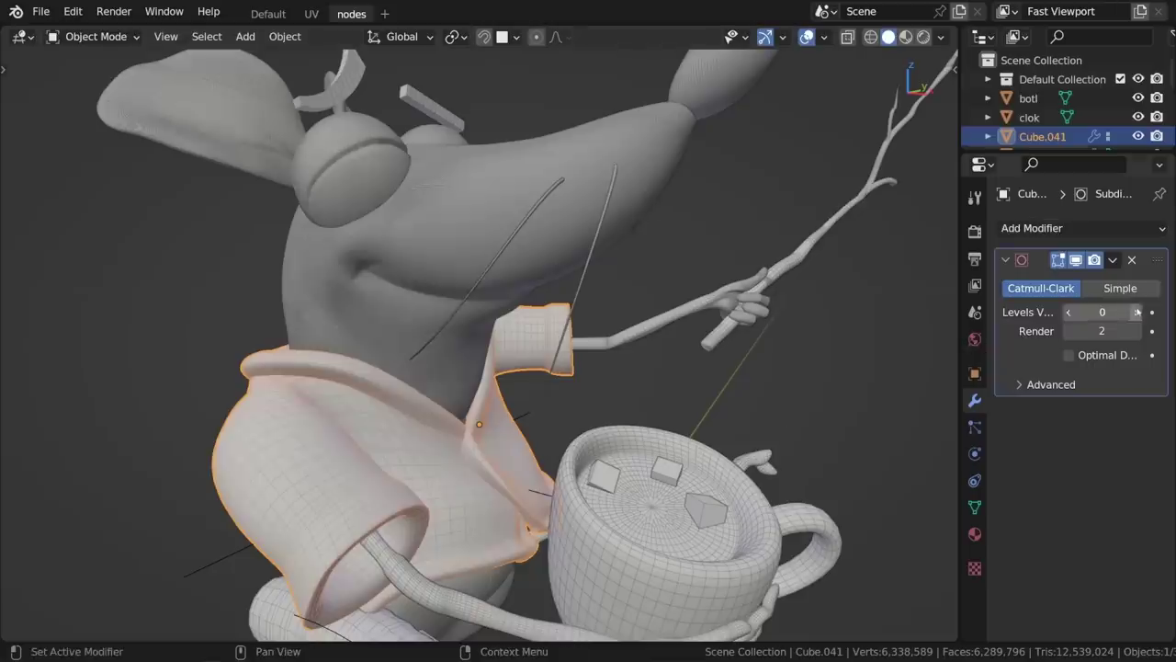
left_click(1137, 312)
left_click(1137, 313)
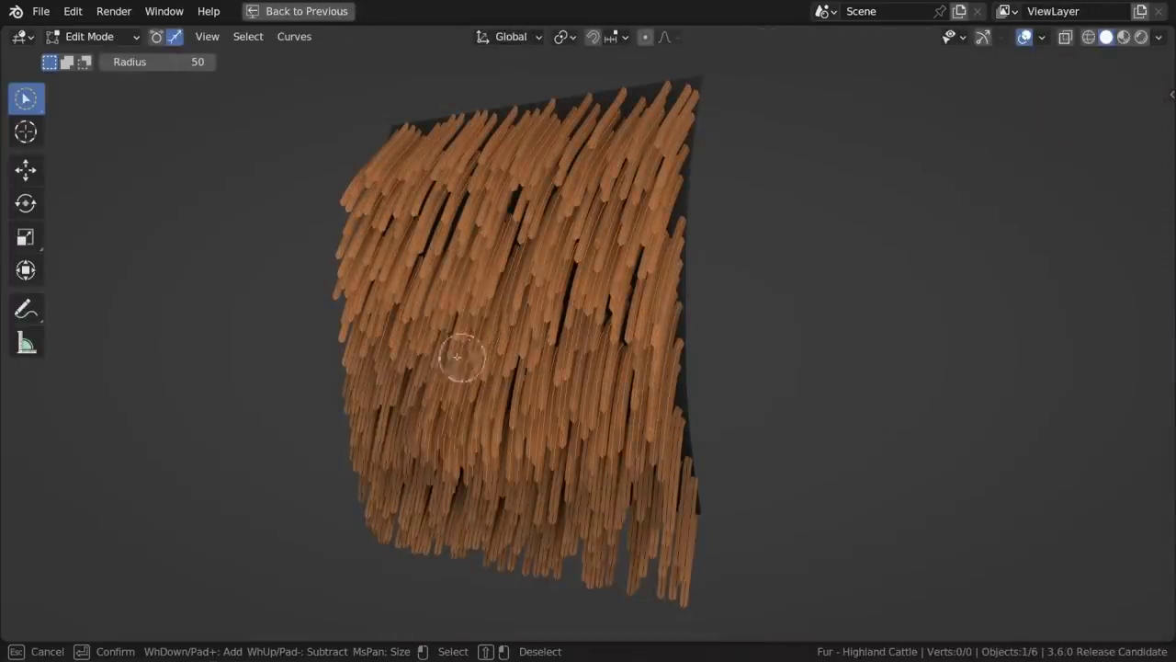
- Deselect all fur curves, switch to Point select, and select the left strands' control points
key("Escape")
key("alt+a")
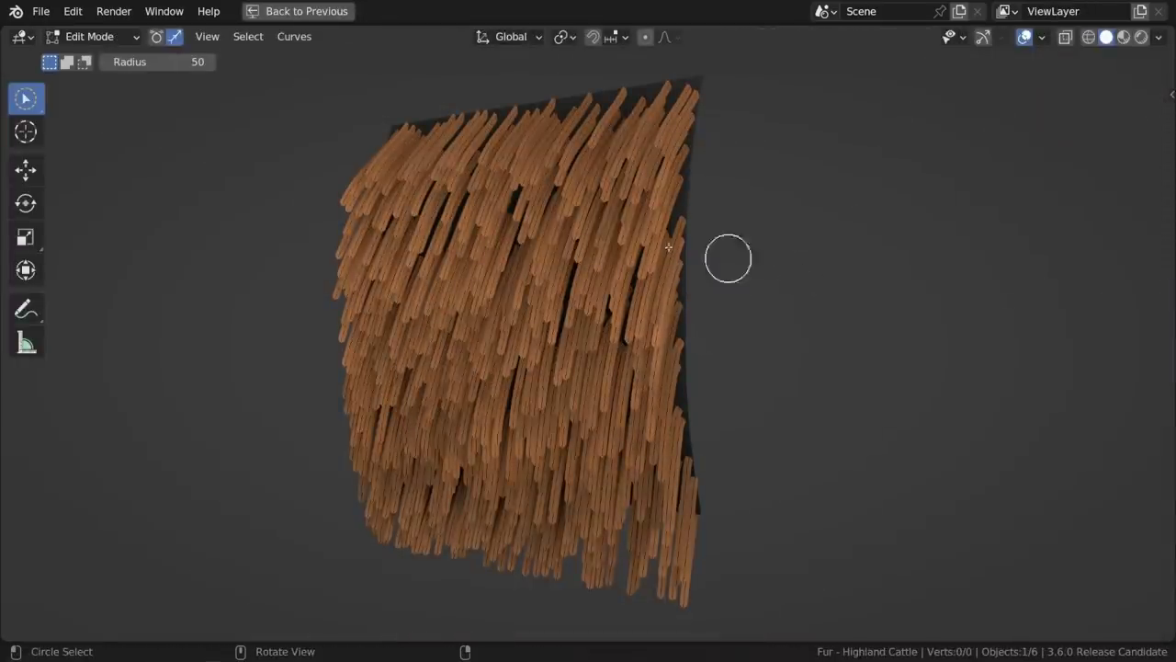
left_click(156, 36)
mouse_move(380, 190)
left_mouse_down()
mouse_move(360, 313)
mouse_move(391, 408)
mouse_move(405, 225)
mouse_move(427, 238)
mouse_move(382, 414)
mouse_move(373, 548)
mouse_move(640, 563)
mouse_move(658, 583)
mouse_move(735, 598)
mouse_move(316, 482)
mouse_move(455, 506)
left_mouse_up()
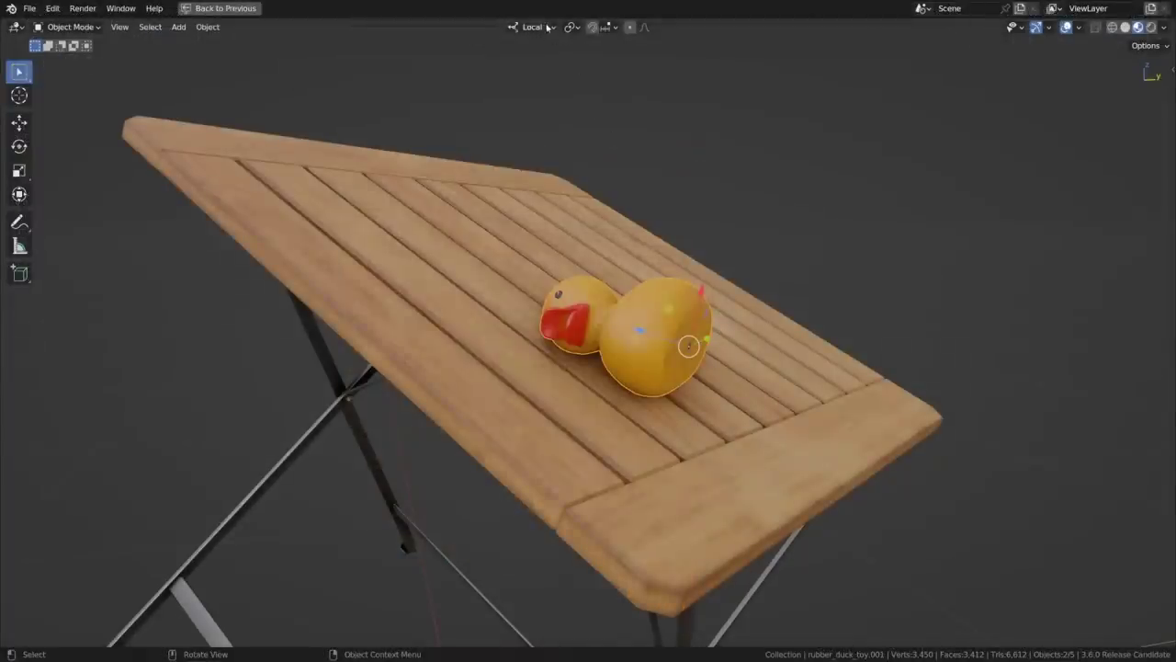
- Set the transform orientation to Parent and move the duck along X
left_click(545, 26)
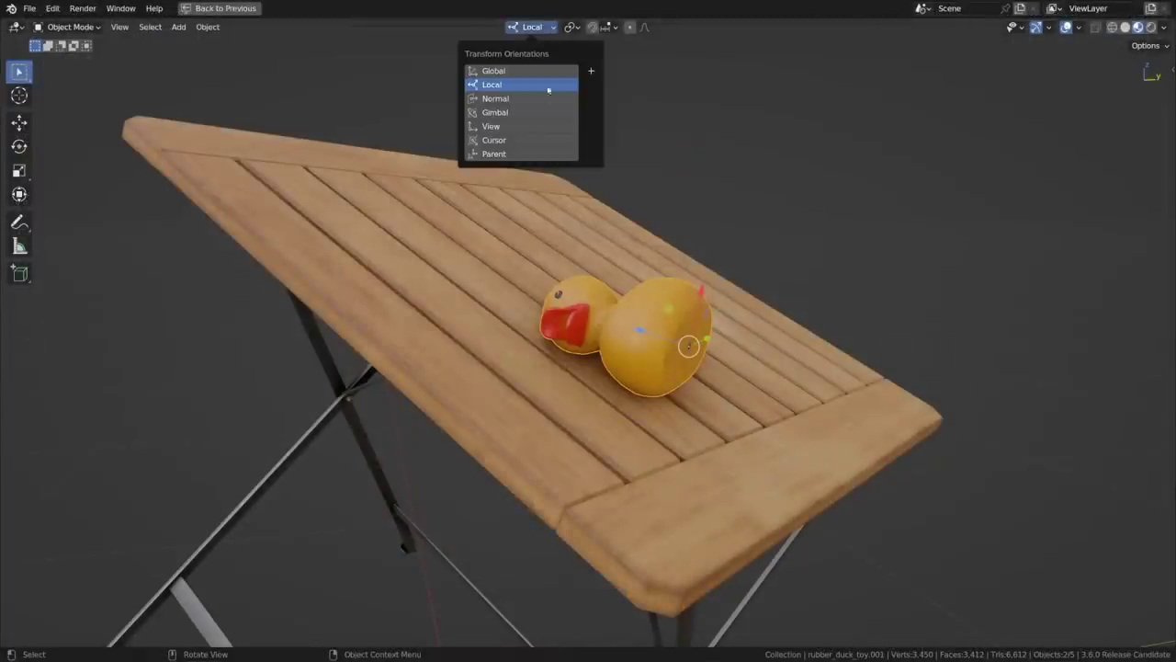
left_click(538, 153)
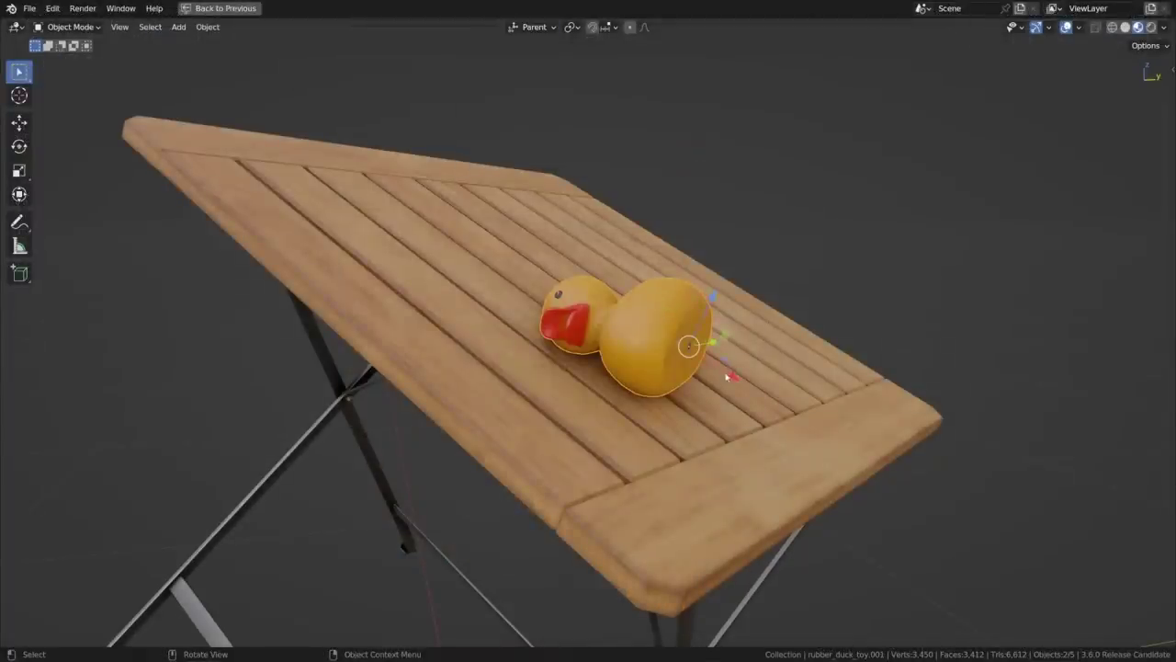
key("g")
key("x")
left_click(677, 333)
- Move the duck along parent Y, rotate it around Z, then move it along Z
key("g")
key("y")
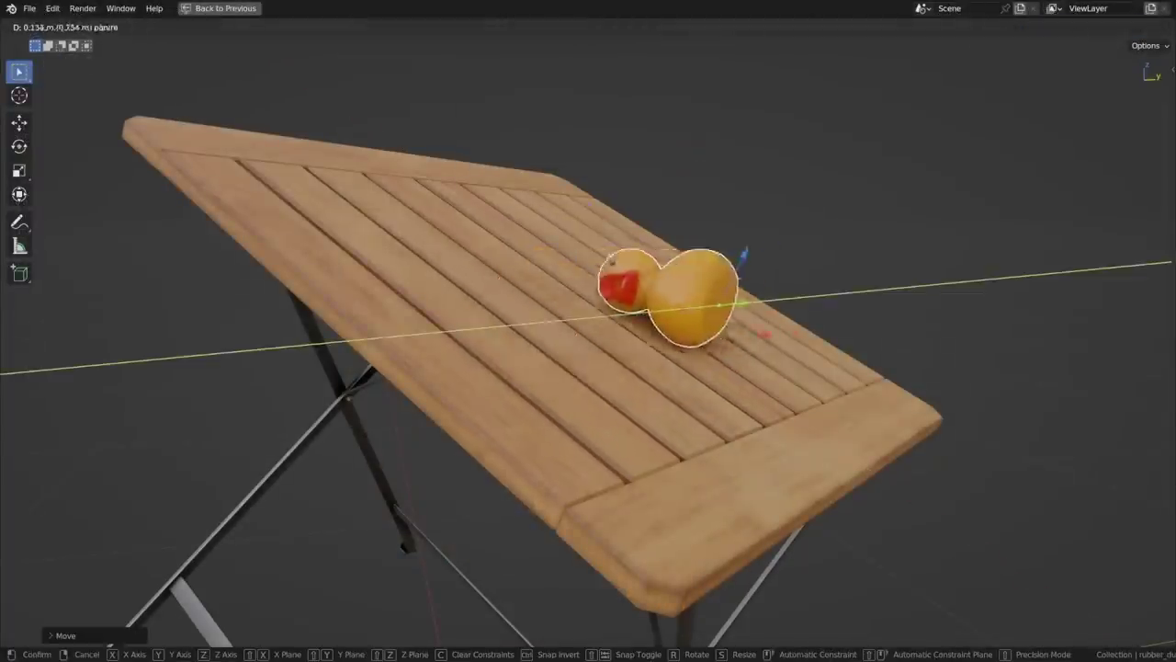
left_click(800, 419)
key("r")
key("z")
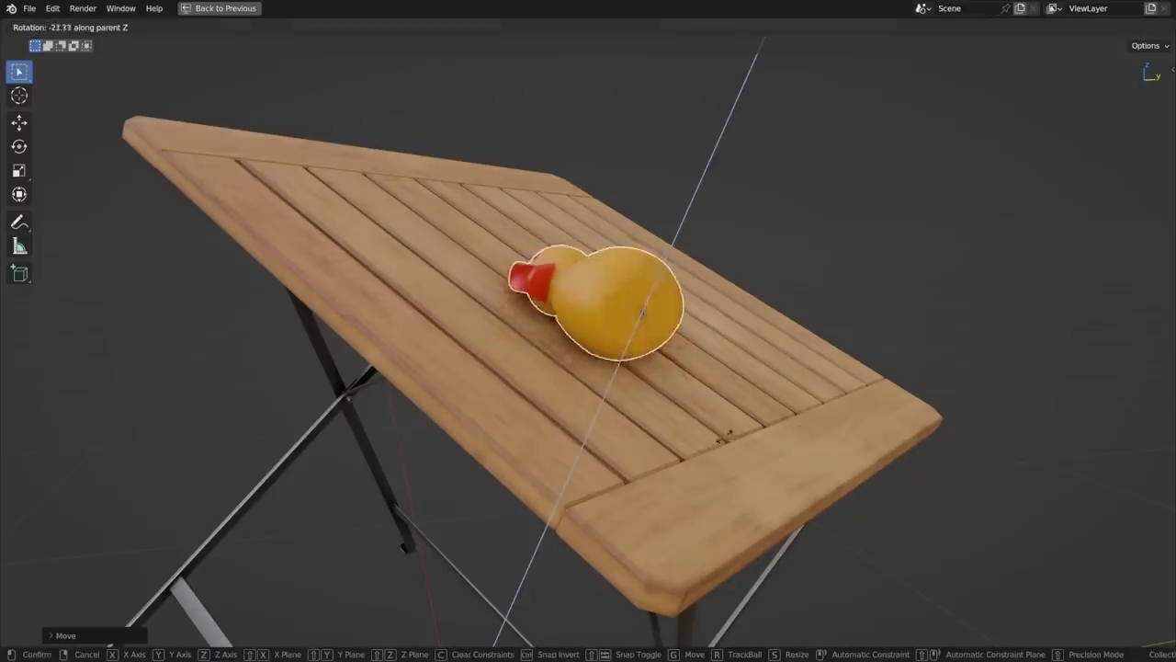
left_click(913, 393)
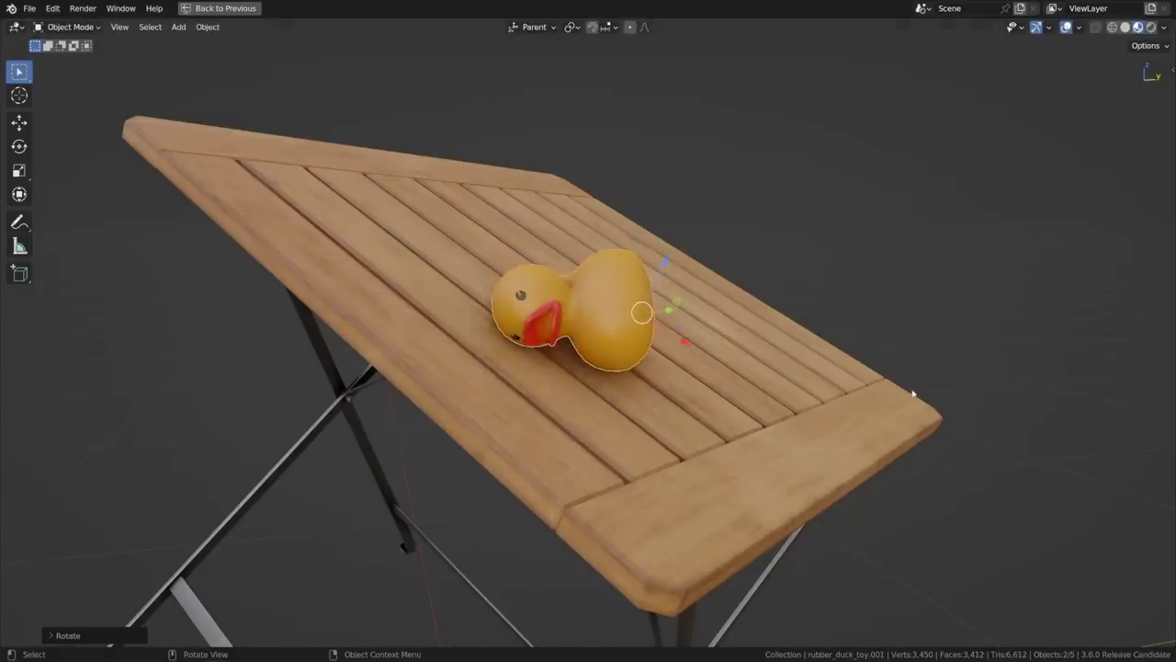
key("g")
key("z")
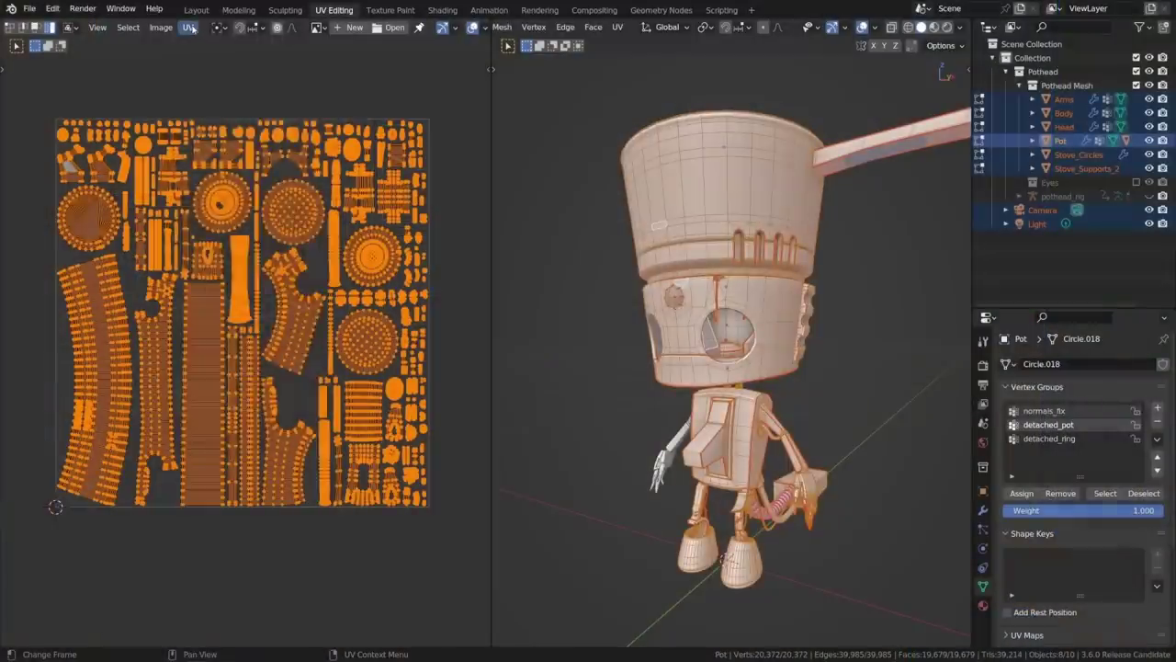
- Pack the UV islands using the Exact Shape (Concave) shape method
left_click(187, 27)
left_click(225, 267)
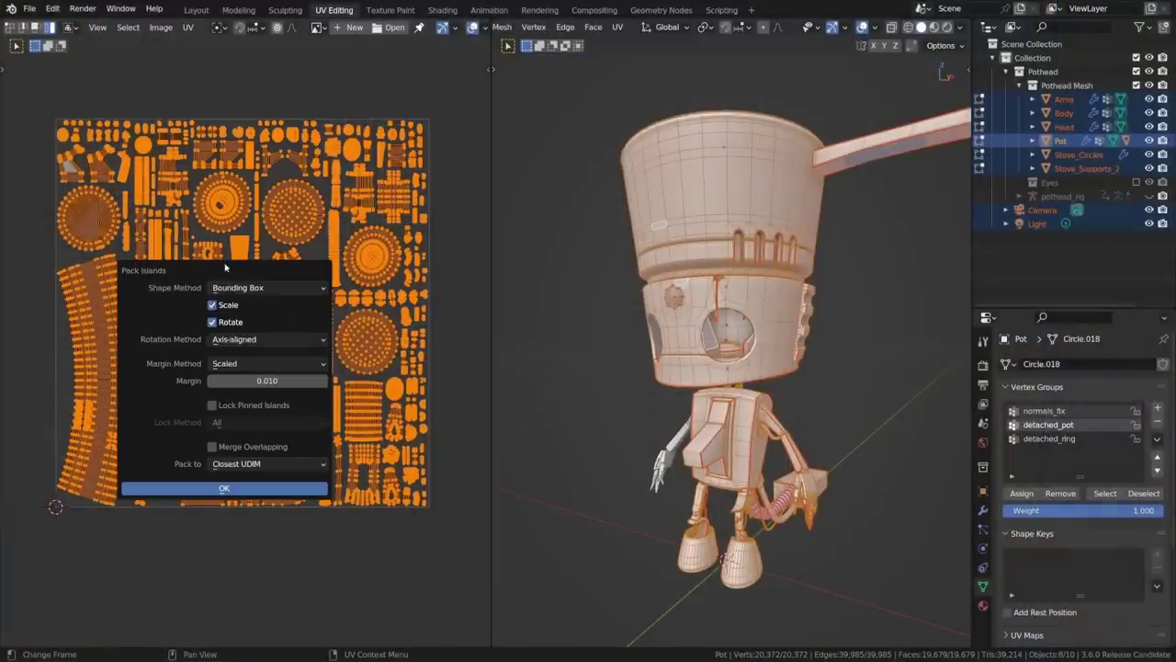
left_click(250, 288)
left_click(256, 302)
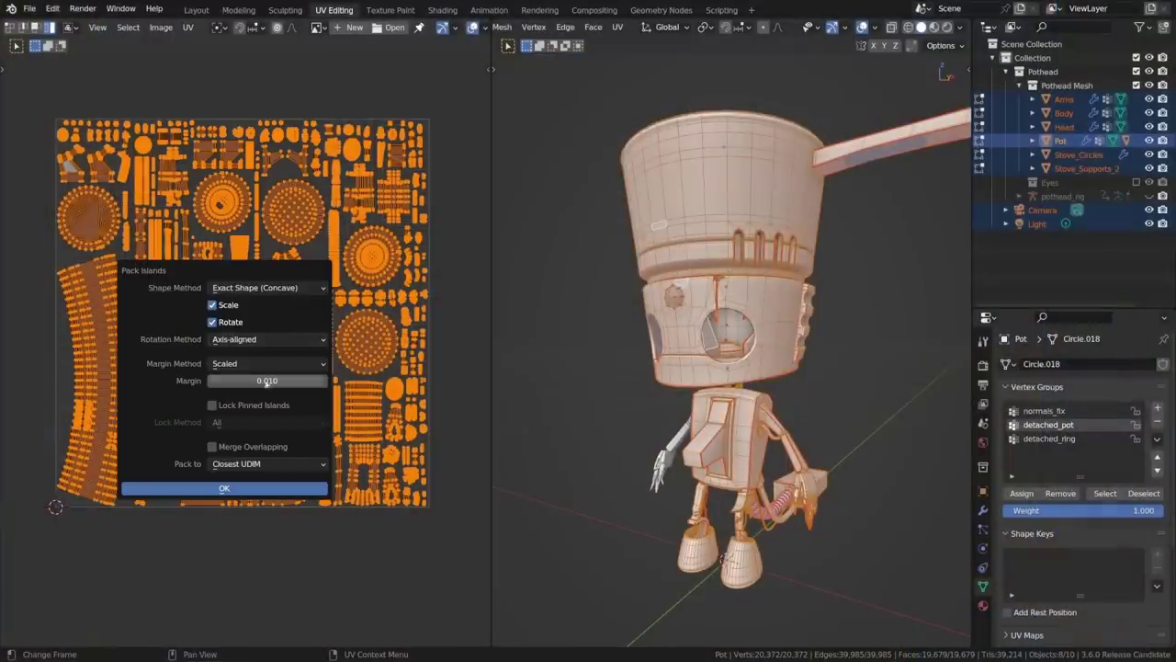
left_click(241, 488)
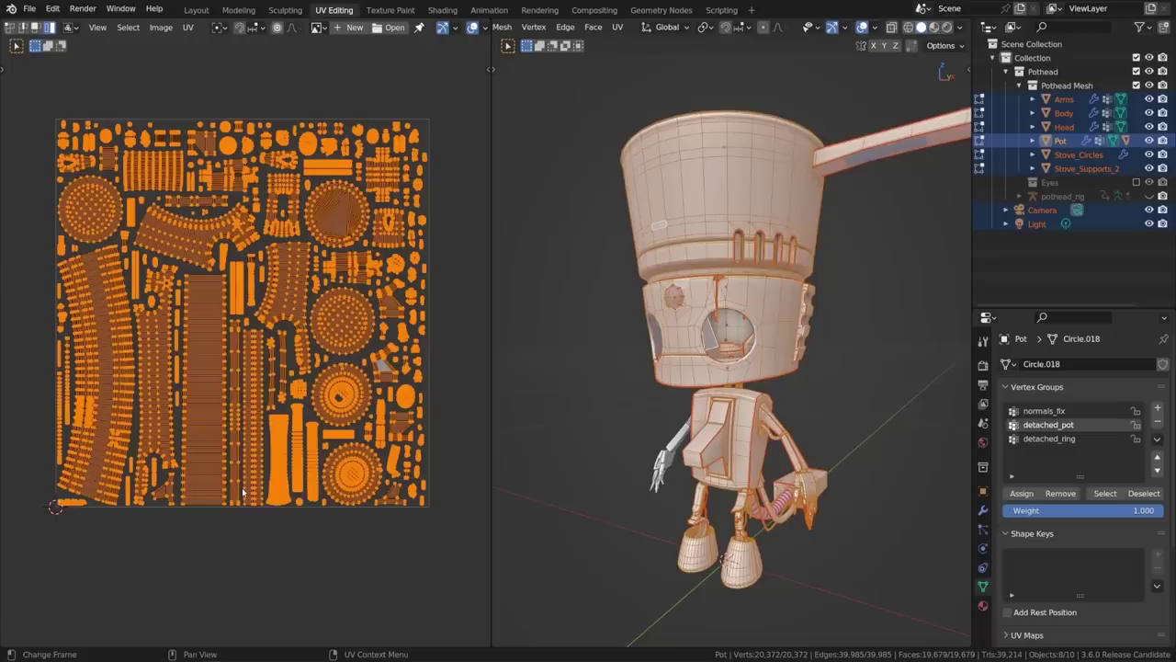
scroll(352, 316, "up", 7)
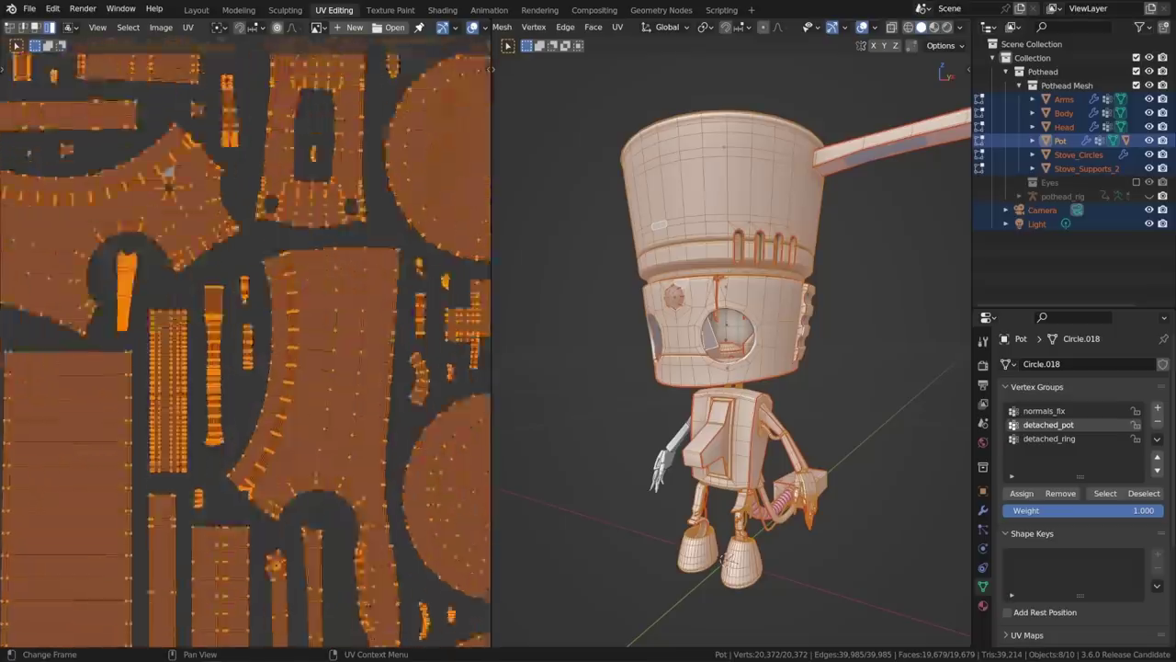
scroll(371, 309, "down", 4)
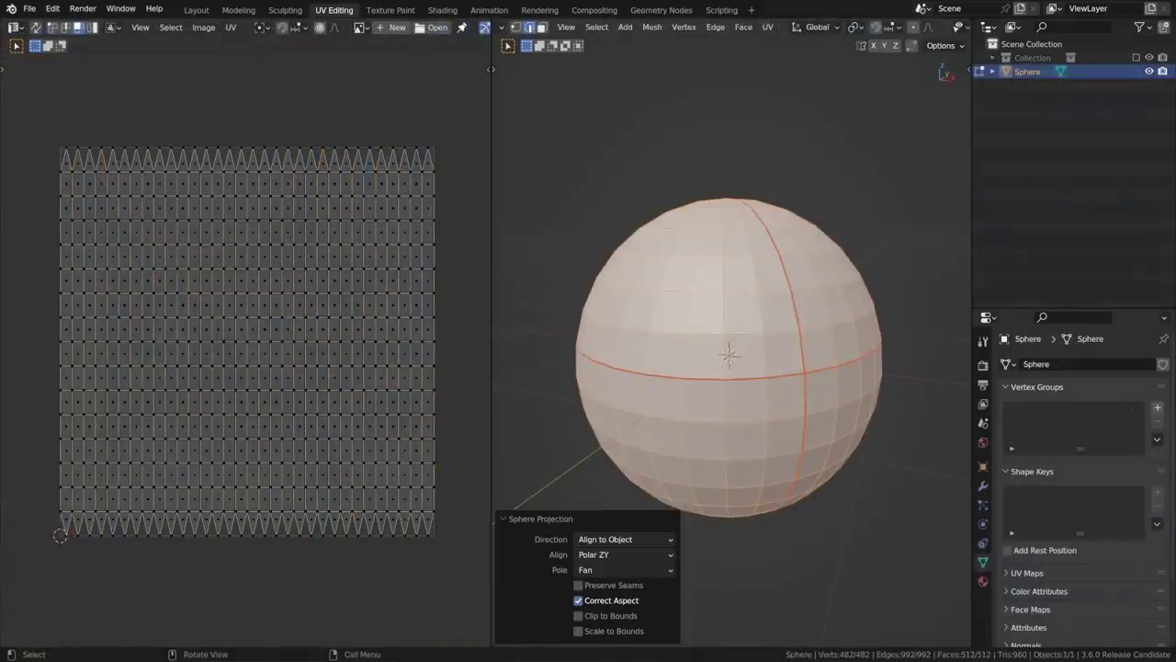
- Select all UVs, then Select Similar by Winding and islands similar to the circle
left_click(618, 585)
key("a")
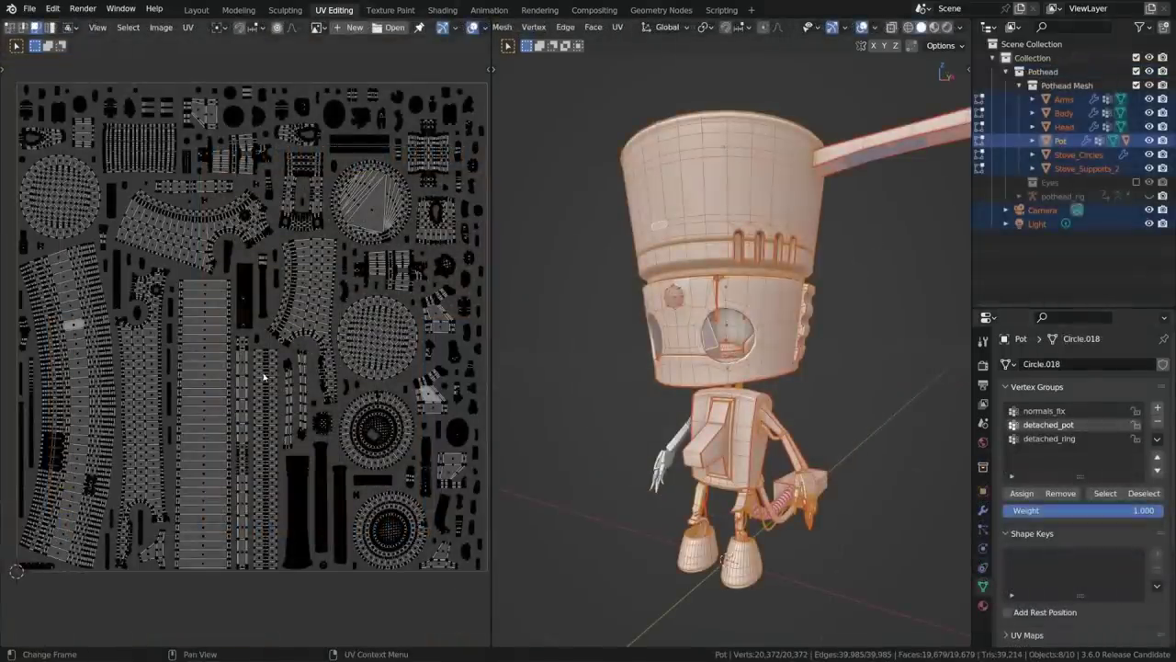
key("shift+g")
left_click(73, 328)
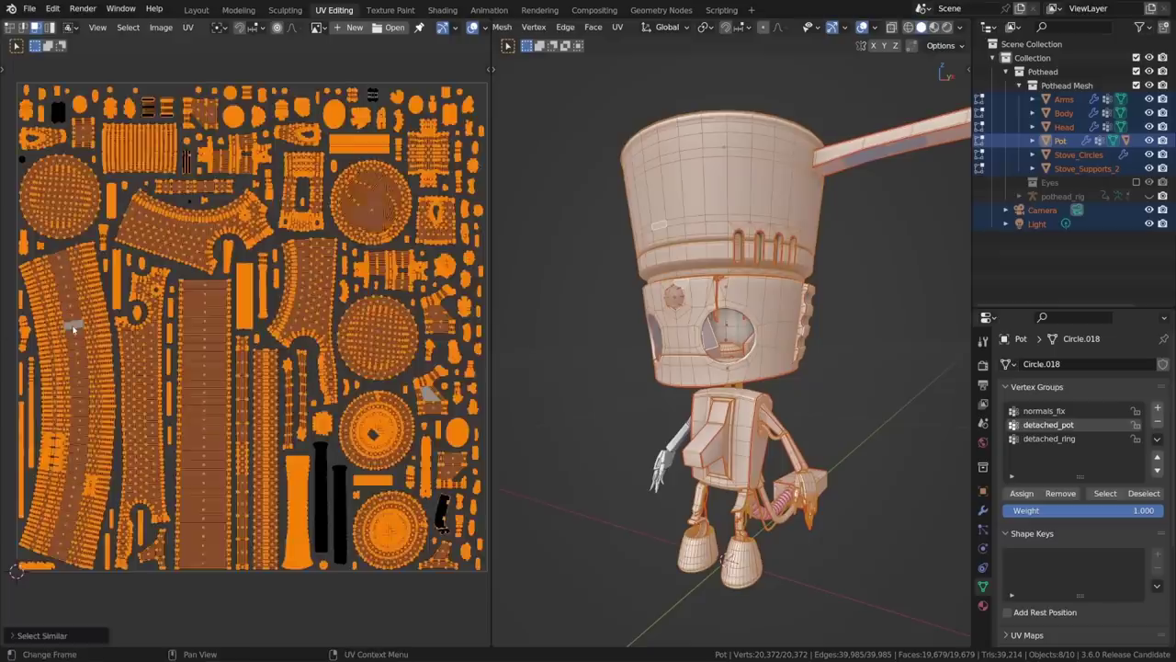
left_click(377, 332)
key("shift+g")
left_click(373, 317)
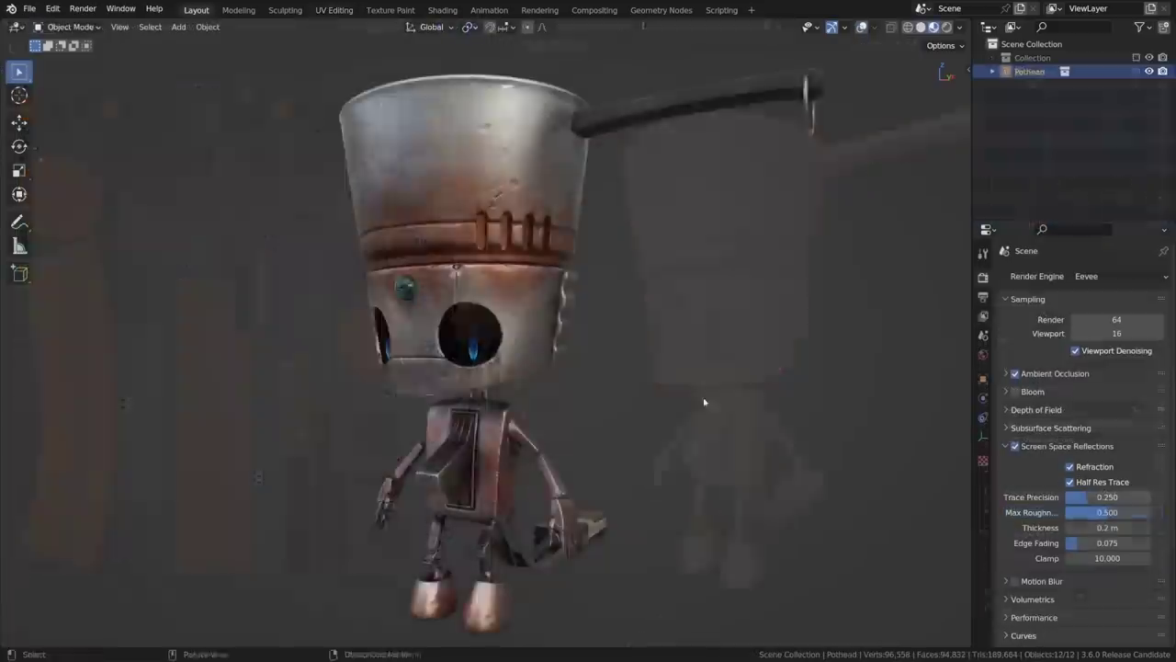
mouse_move(704, 402)
middle_mouse_down()
mouse_move(828, 397)
mouse_move(706, 407)
middle_mouse_up()
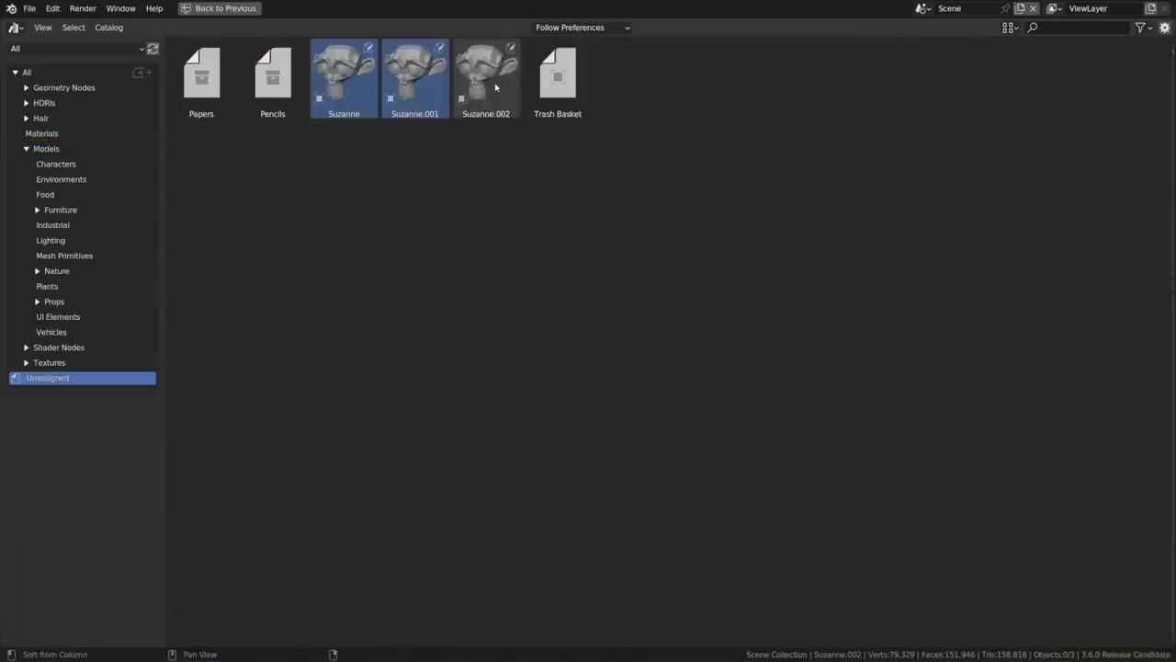
- Clear the asset status of the three Suzanne models
left_click(496, 87, "shift")
right_click(497, 87)
left_click(471, 108)
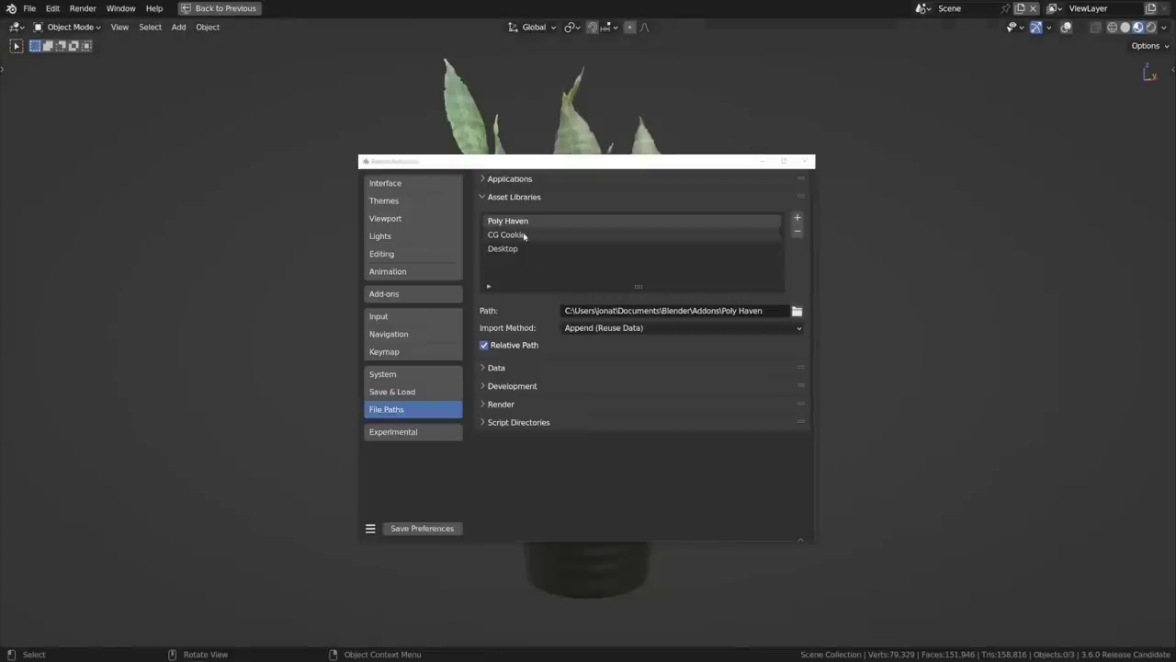
- Untick Relative Path for the Desktop asset library and save preferences
left_click(522, 235)
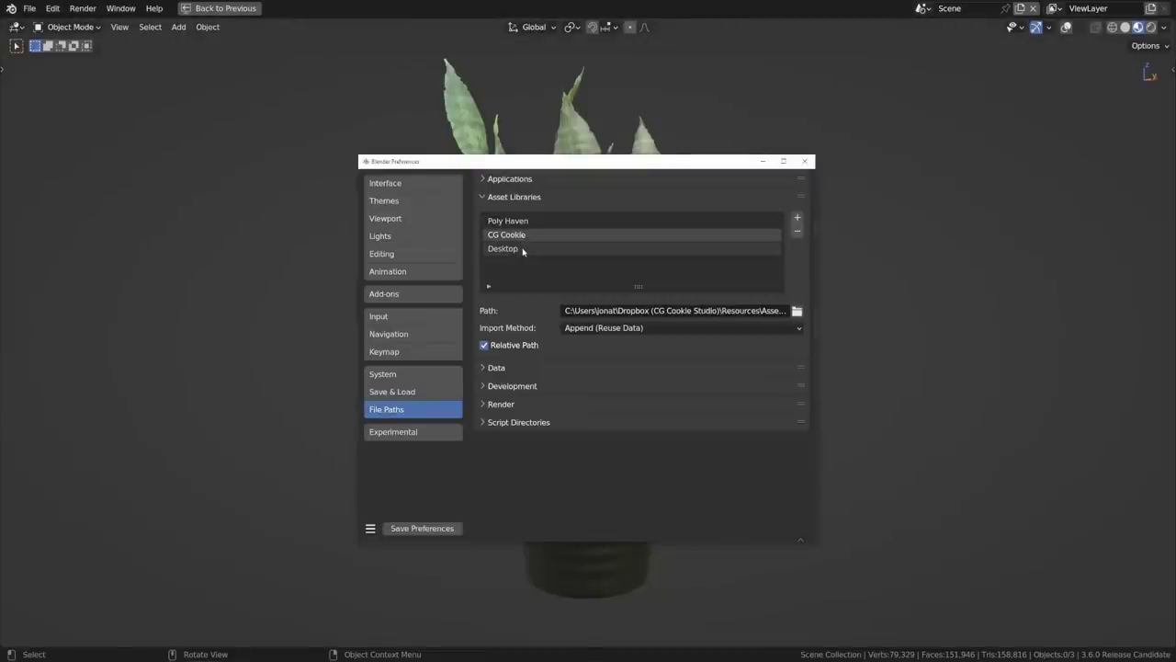
left_click(523, 250)
left_click(514, 345)
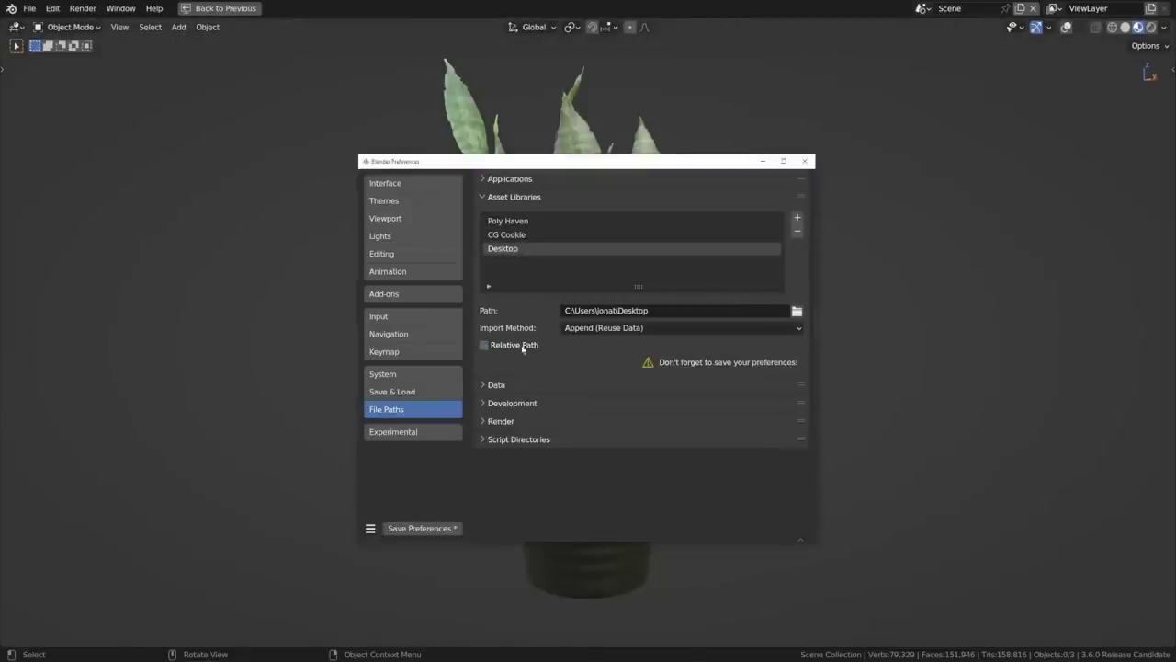
key("ctrl+s")
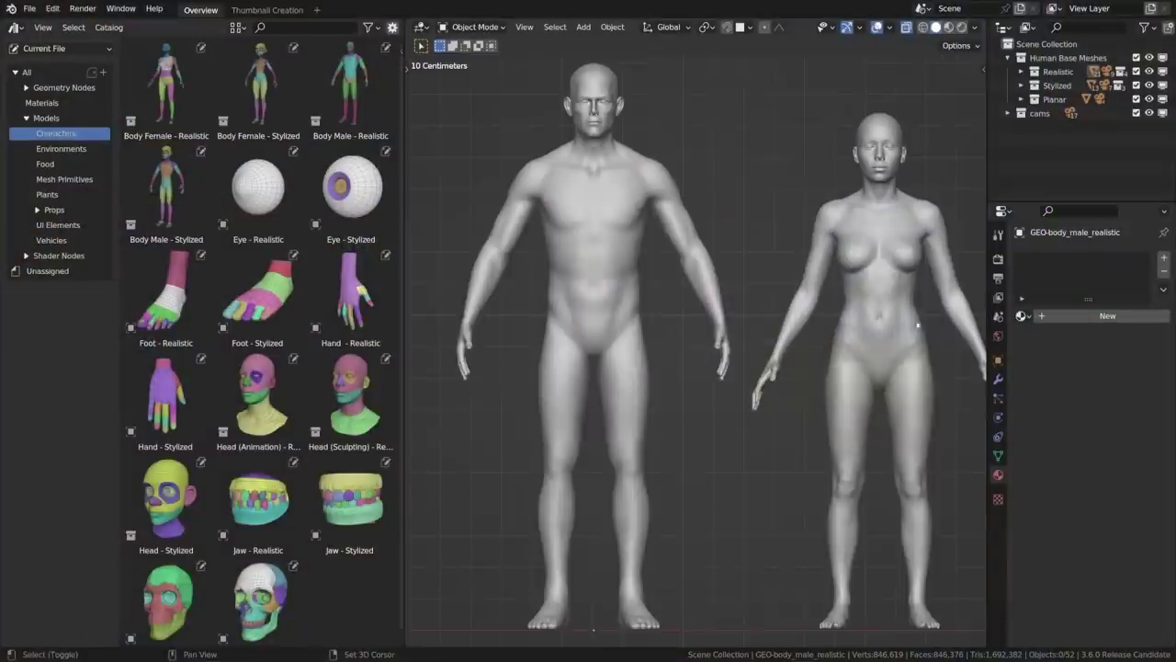
middle_click_drag(918, 323, 805, 306, "shift")
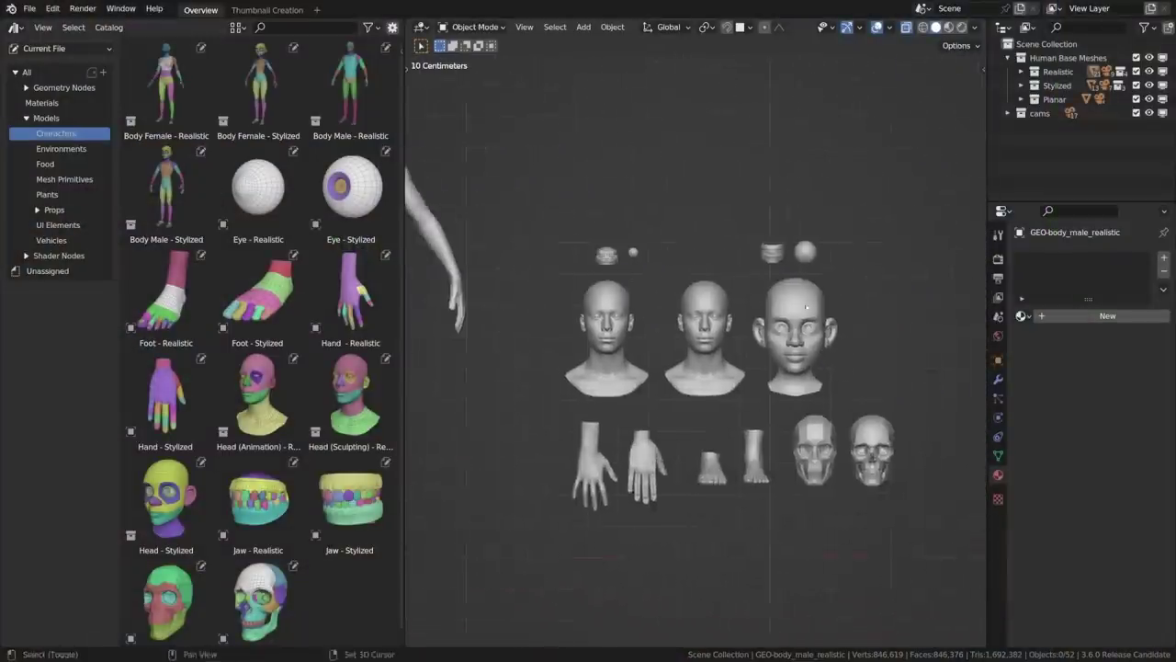
scroll(806, 306, "up", 4)
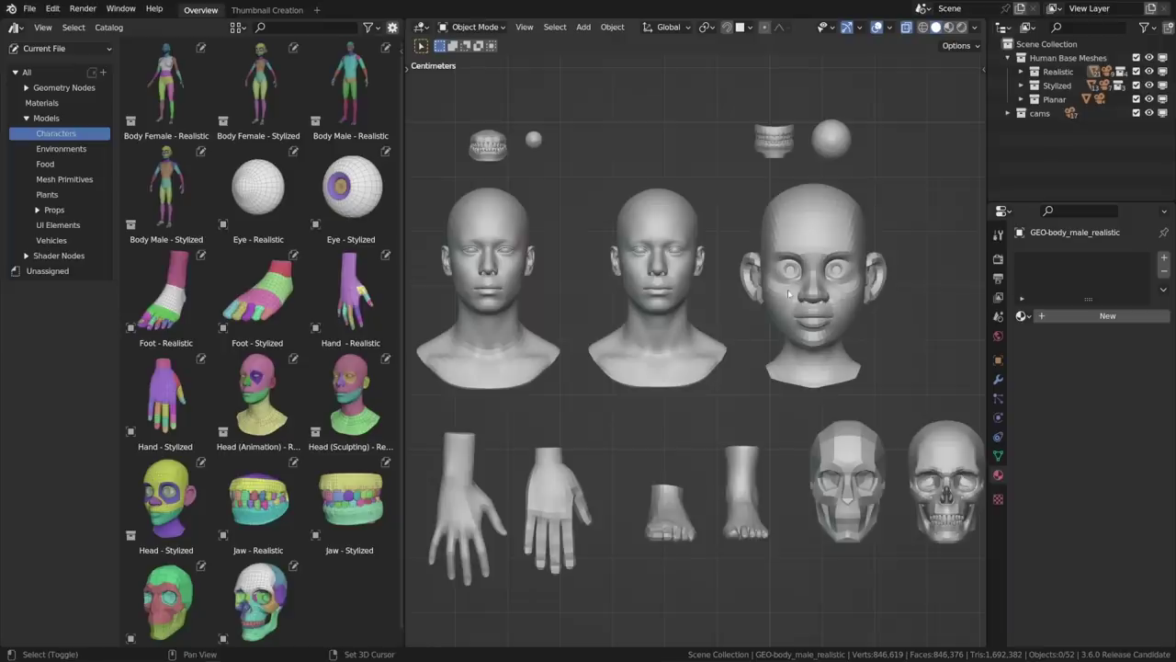
scroll(812, 340, "up", 3)
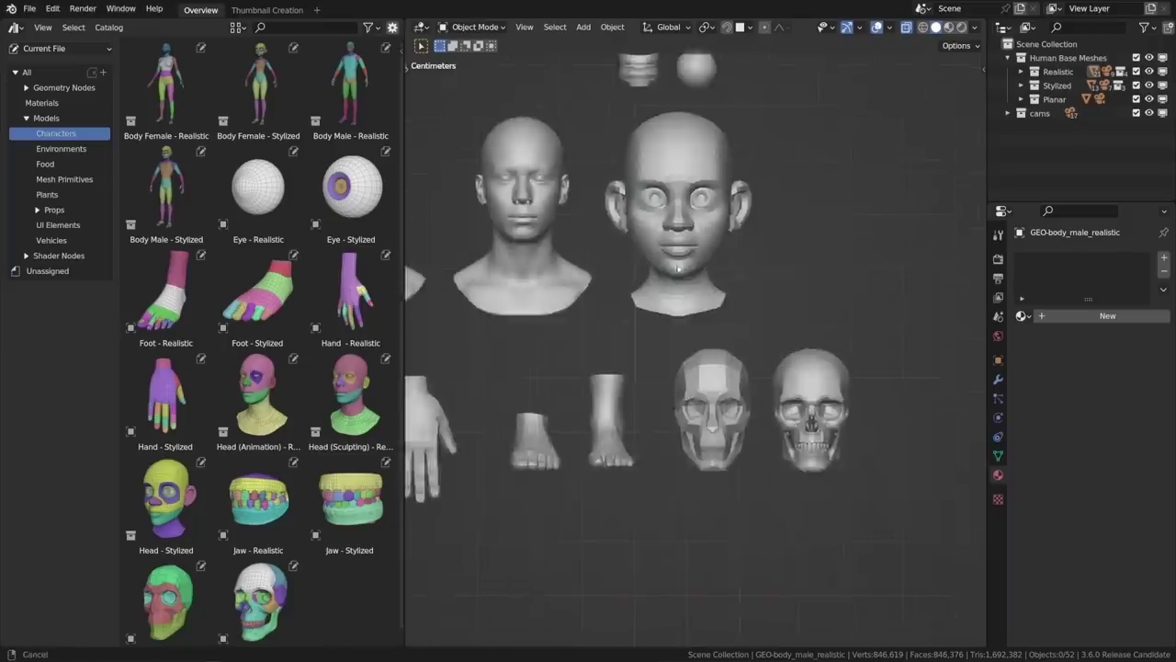
middle_click_drag(677, 336, 787, 338, "shift")
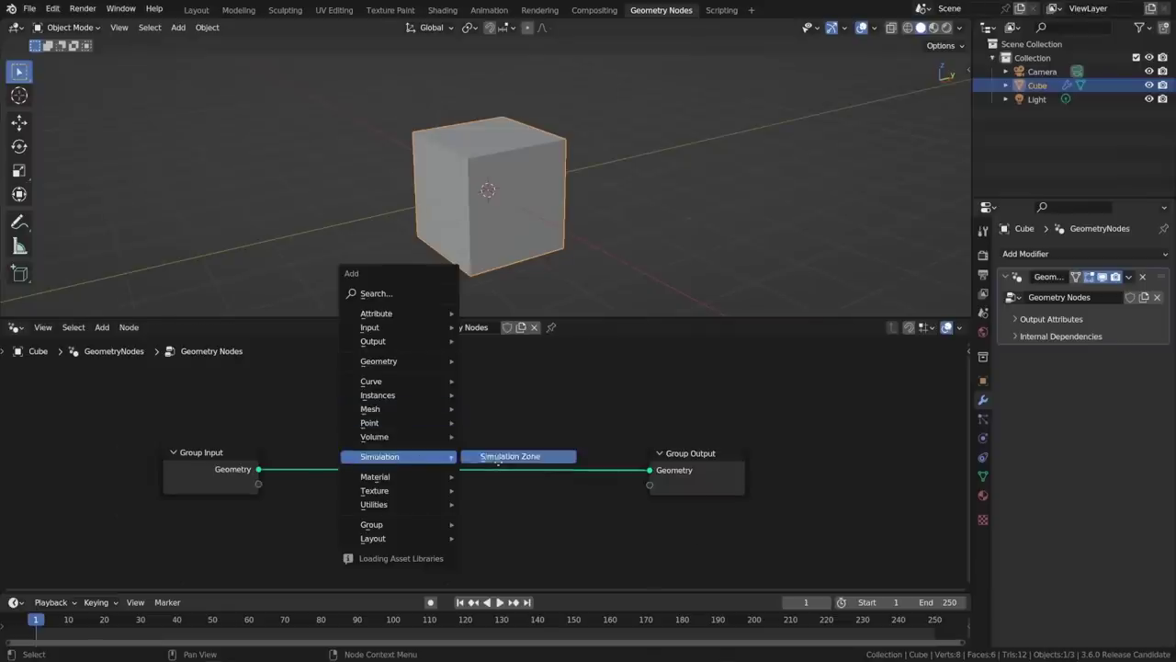
- Add a Simulation Zone and wire it between Group Input and Group Output geometry
left_click(497, 457)
left_click(450, 478)
left_click_drag(258, 468, 305, 499)
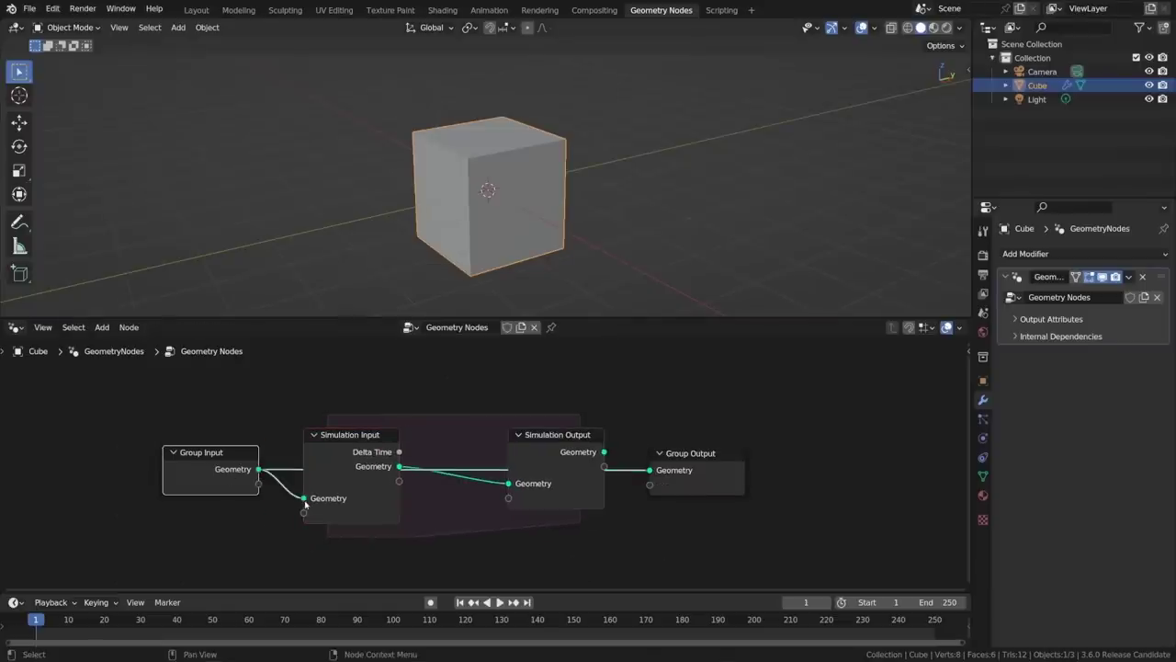
left_click_drag(603, 451, 649, 470)
- Spread the input-side nodes left and the output-side nodes right to make room
scroll(745, 525, "down", 3)
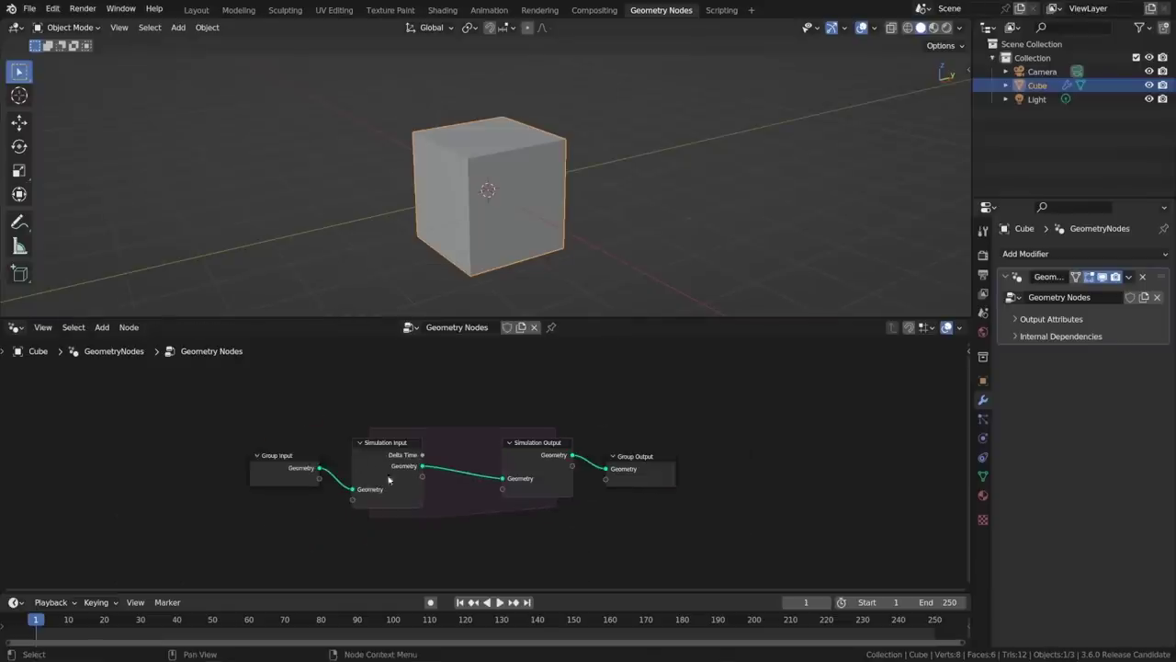
left_click_drag(177, 413, 376, 515)
key("g")
left_click(281, 510)
left_click_drag(333, 405, 724, 517)
key("g")
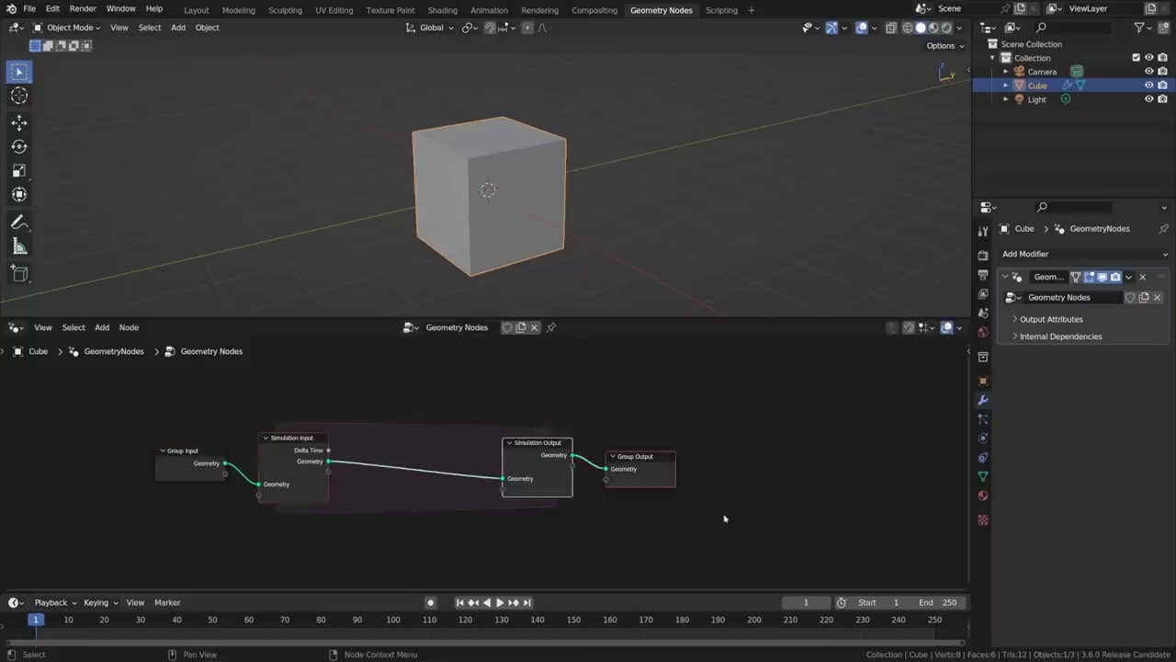
left_click(786, 502)
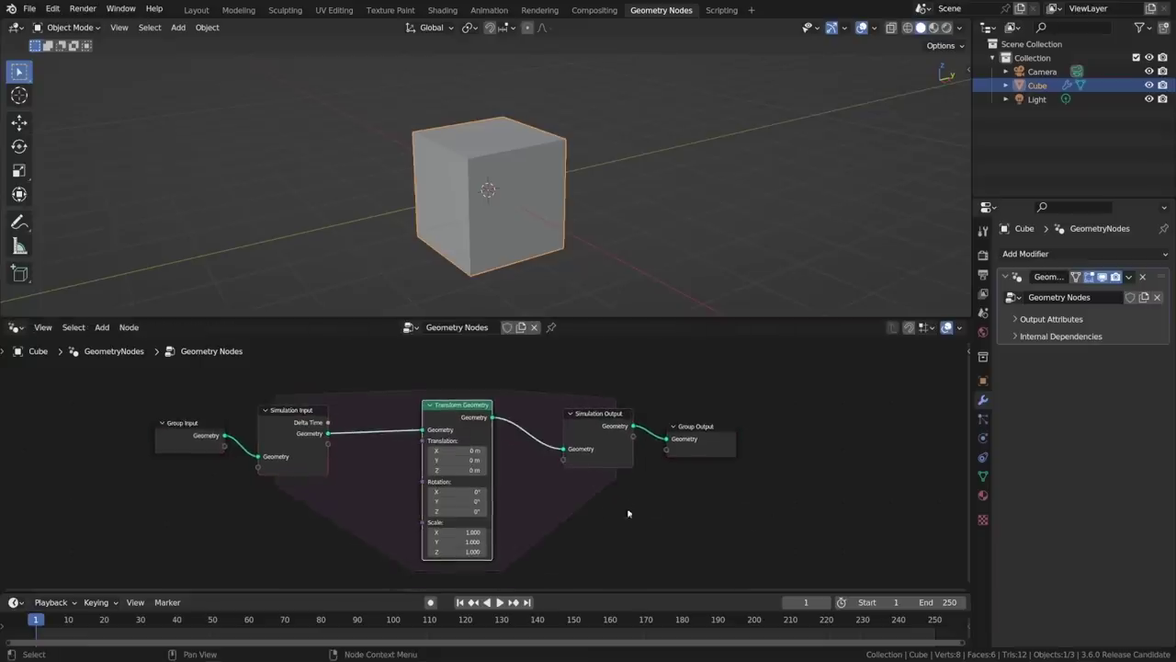
- Set Transform Geometry's Z rotation to 5° and play the animation
left_click(460, 511)
type("5")
key("Return")
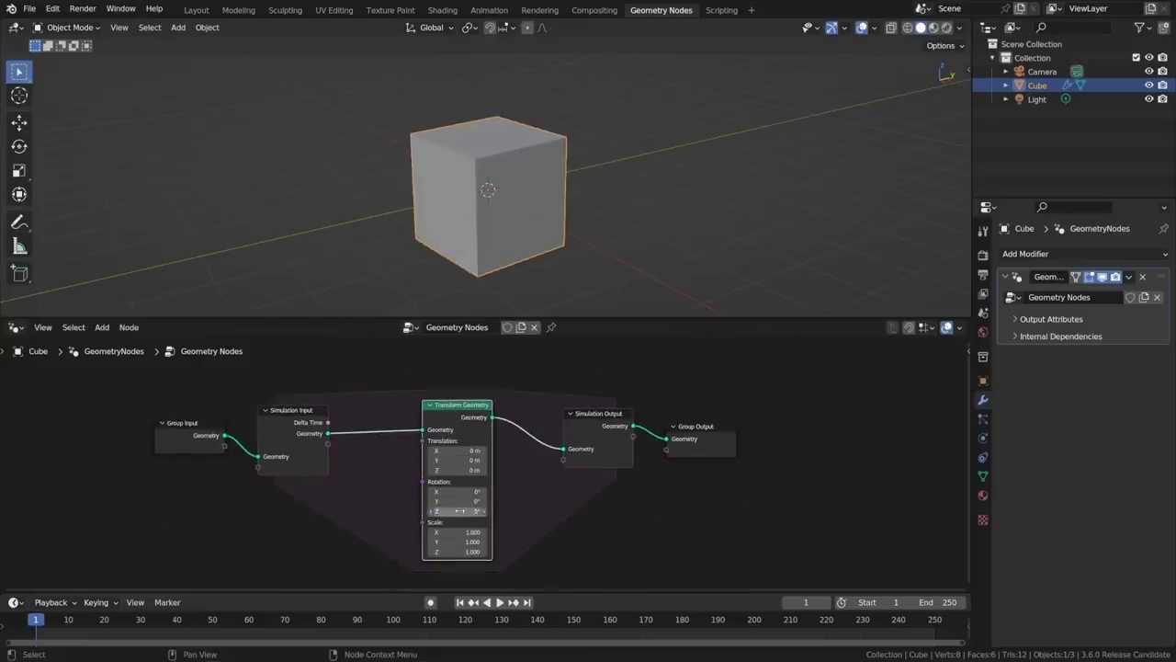
left_click(500, 601)
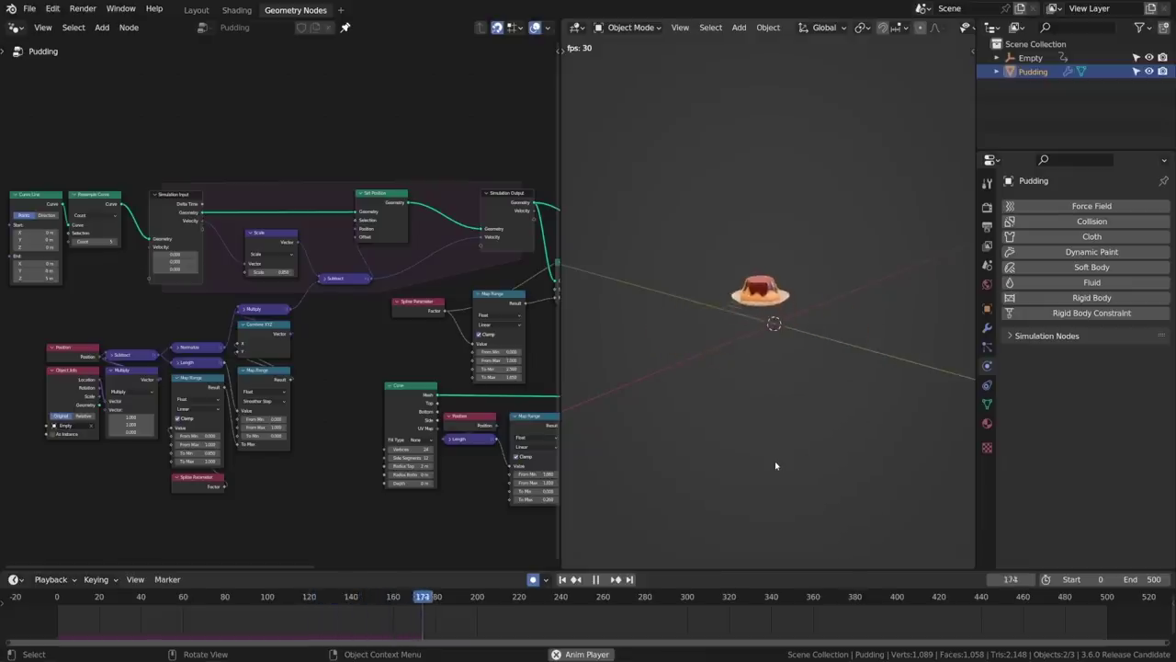
- Stop playback and bake under Physics > Simulation Nodes
left_click(596, 579)
left_click(1012, 337)
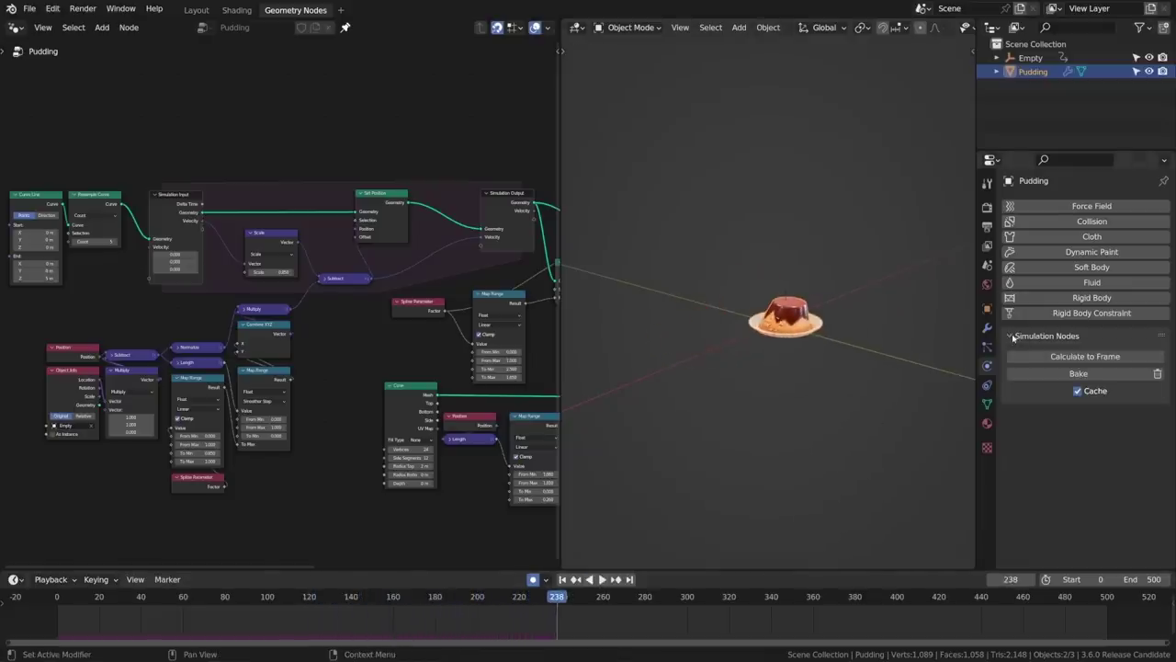
left_click(1072, 376)
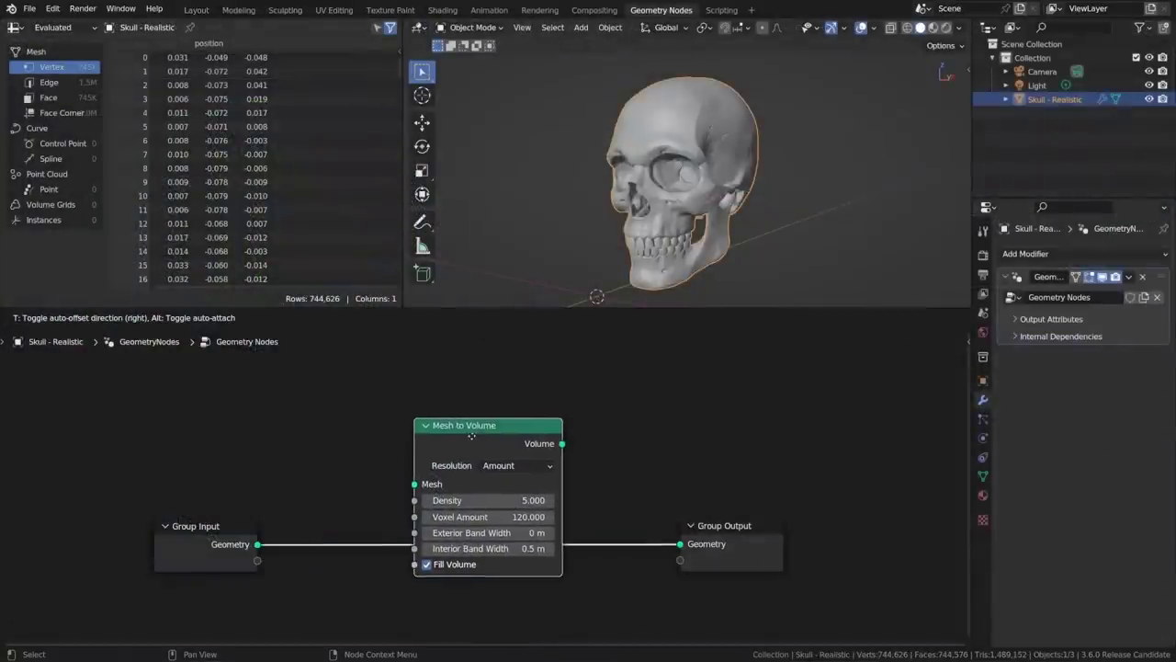
- Insert a Mesh to Volume node with Density 50 and Voxel Amount 96
left_click(471, 437)
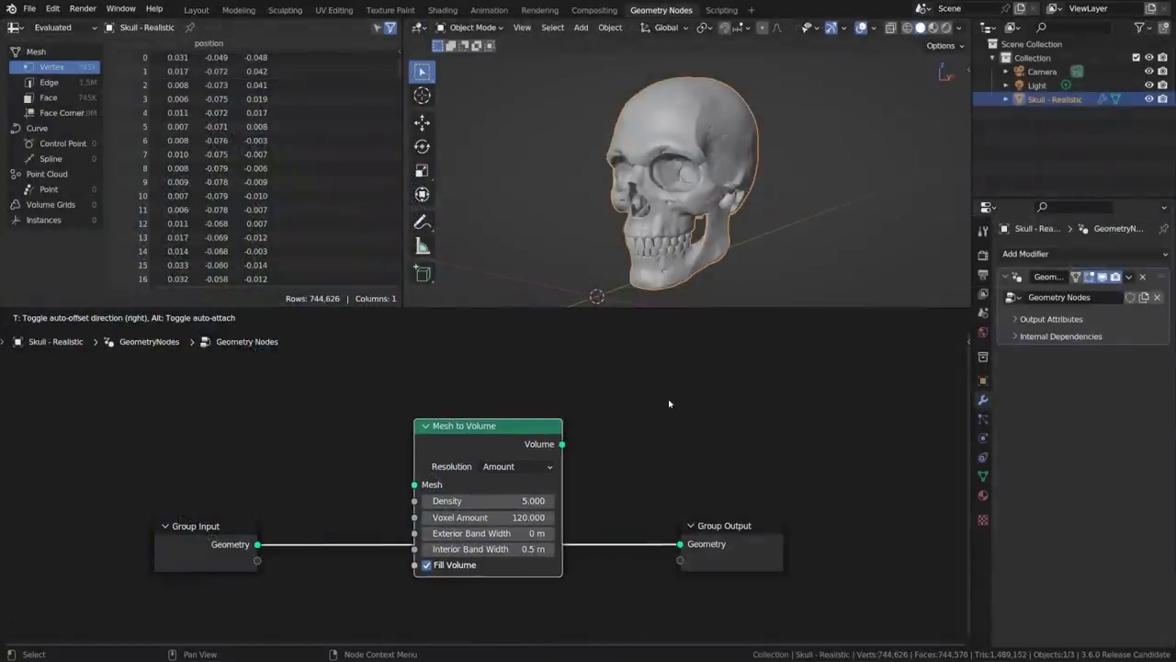
double_click(503, 500)
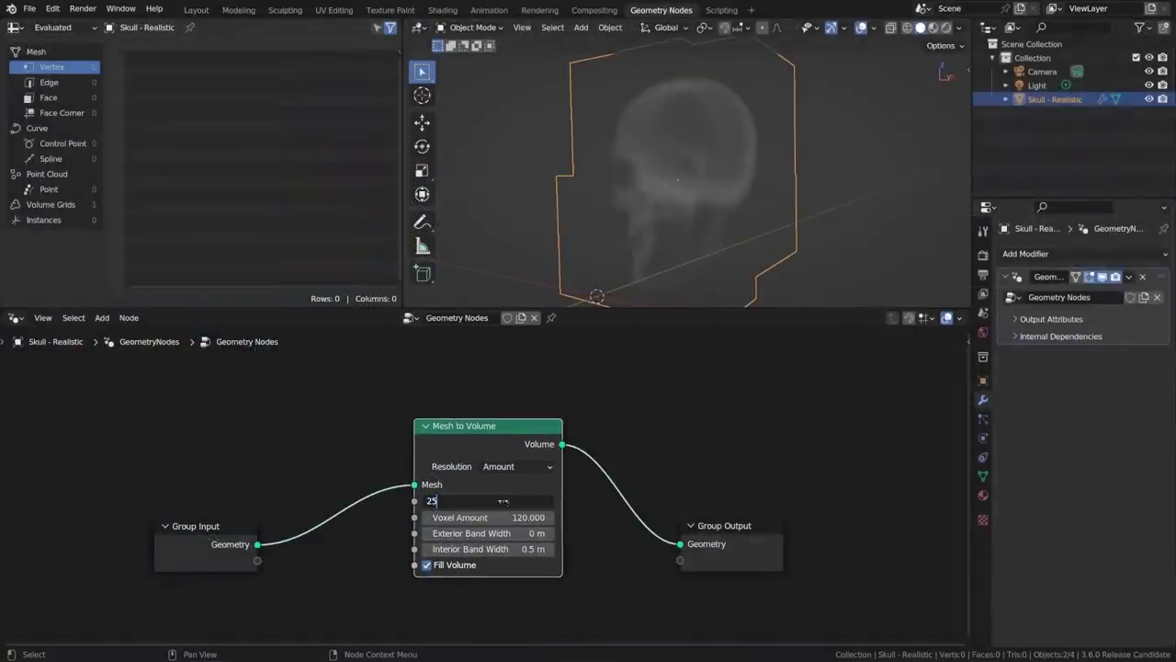
key("Return")
double_click(503, 500)
type("5")
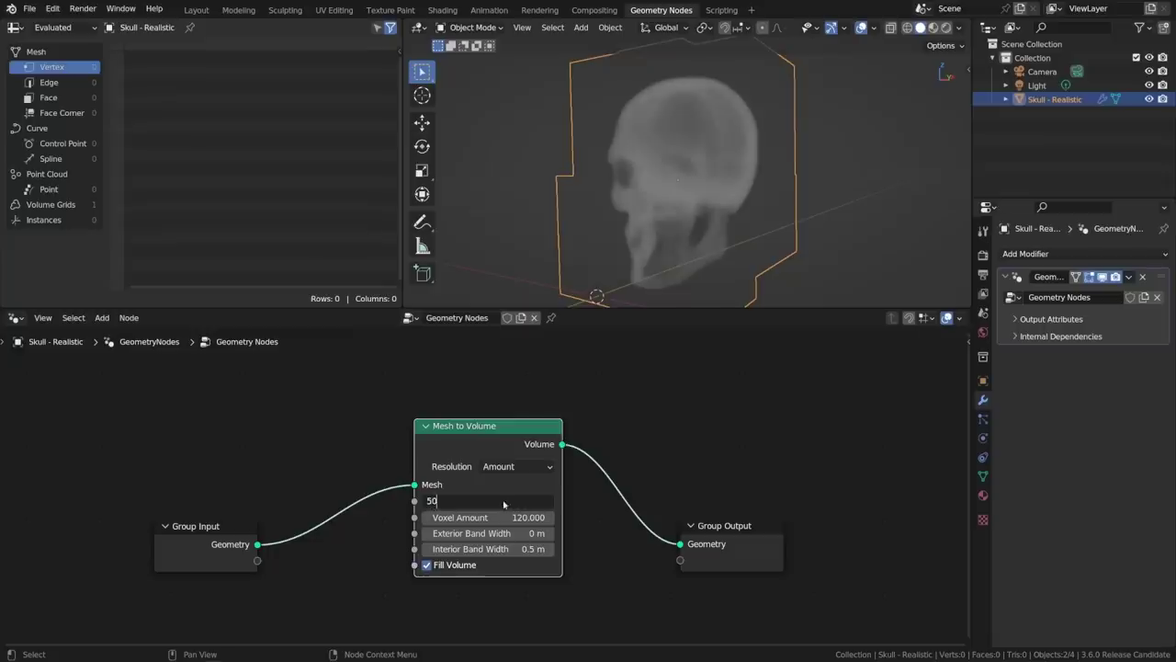
key("Return")
double_click(504, 520)
type("96")
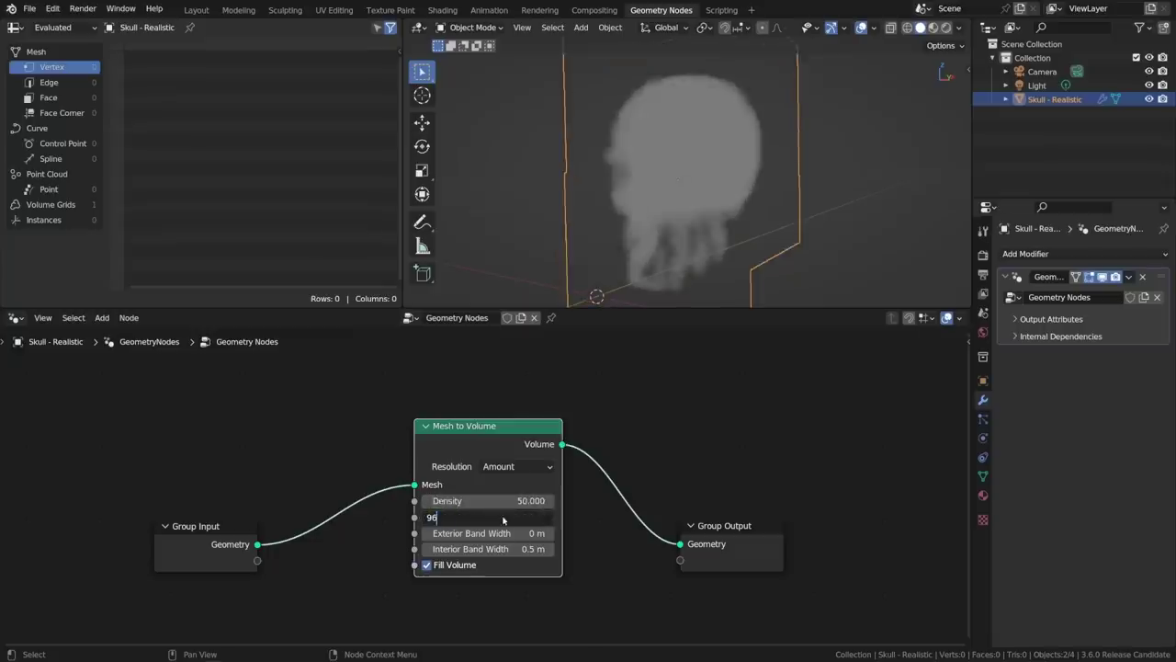
key("Return")
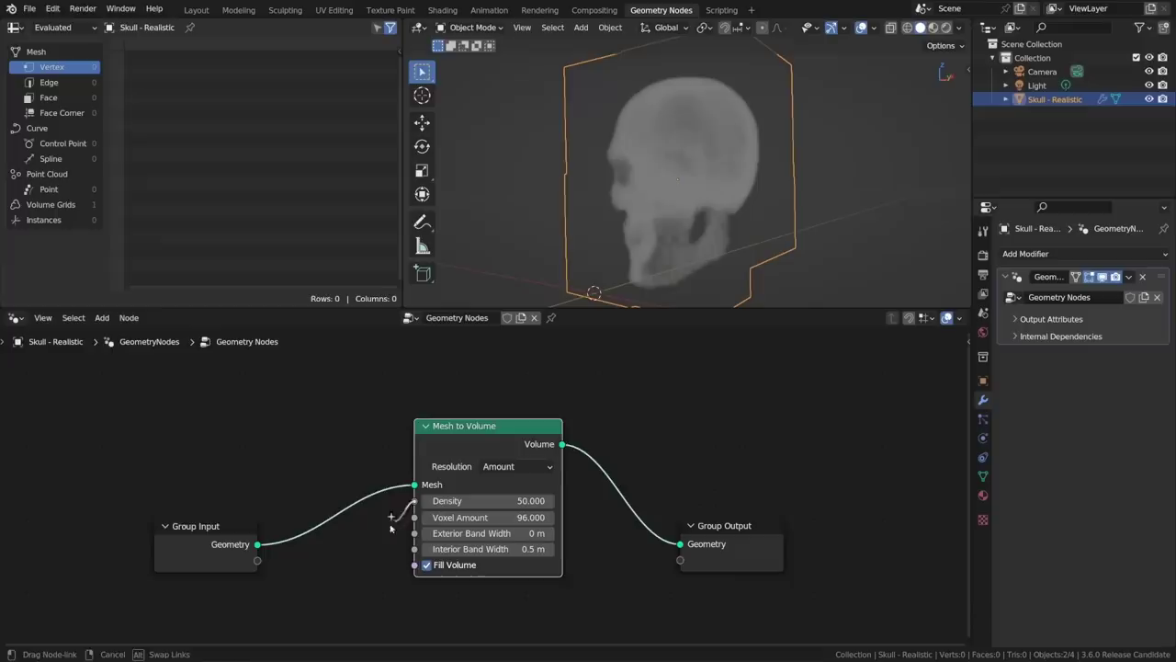
- Add Integer nodes feeding the Density and Voxel Amount inputs
left_click_drag(414, 501, 242, 590)
type("int")
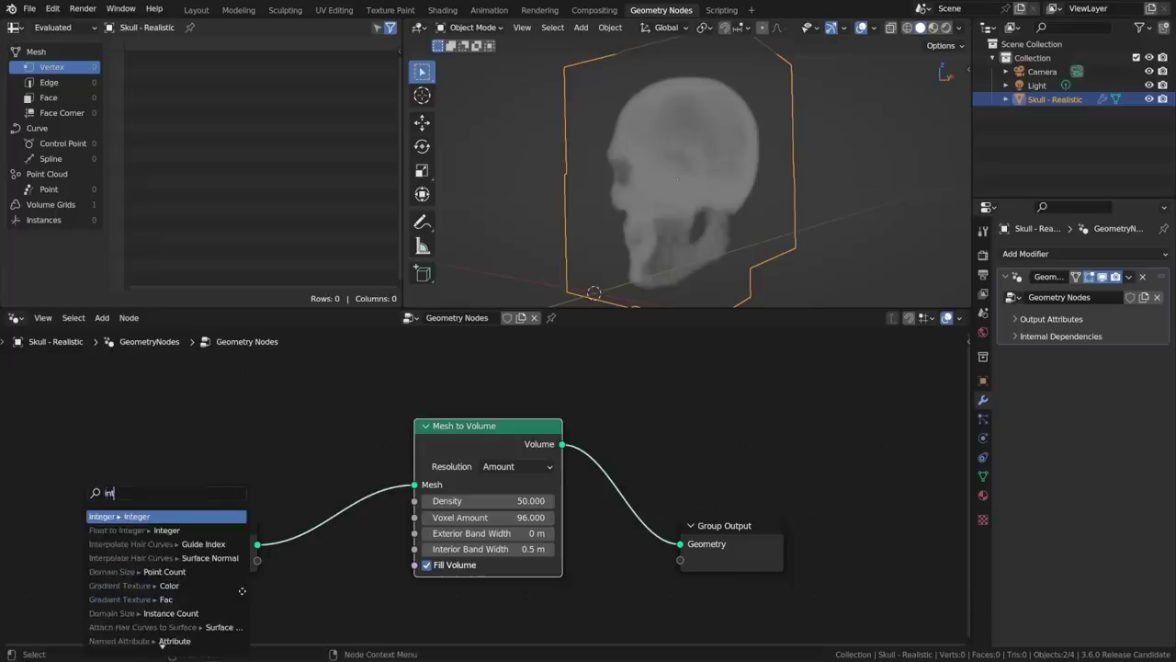
key("Return")
left_click(304, 595)
middle_click_drag(396, 508, 420, 426)
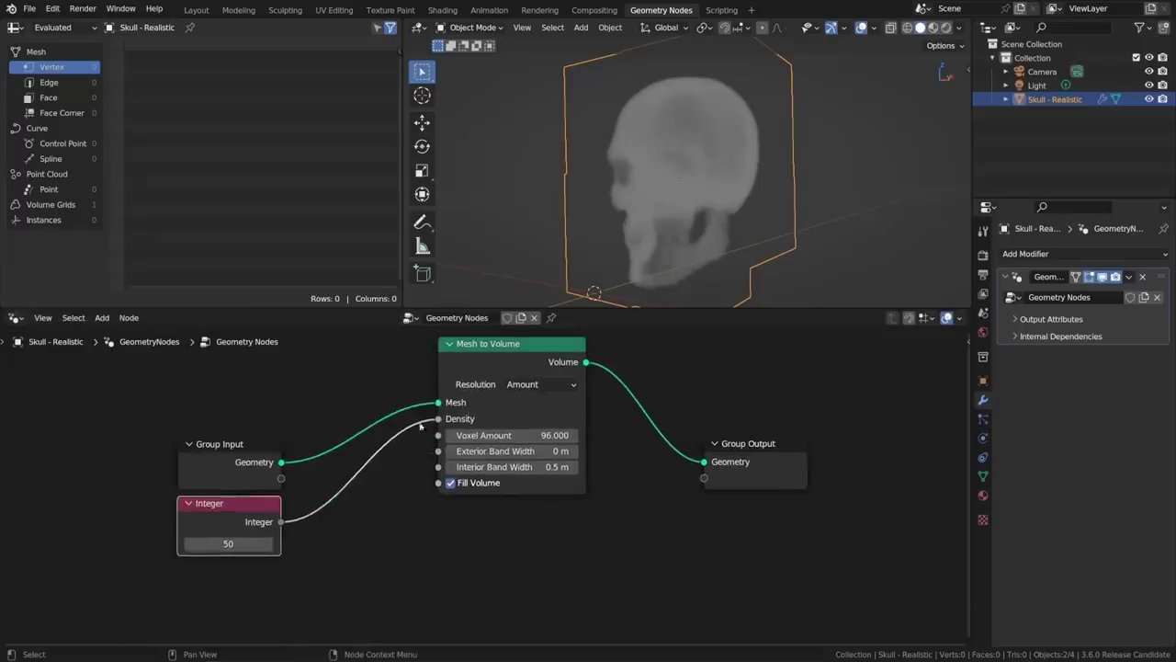
left_click_drag(437, 436, 247, 597)
type("Int")
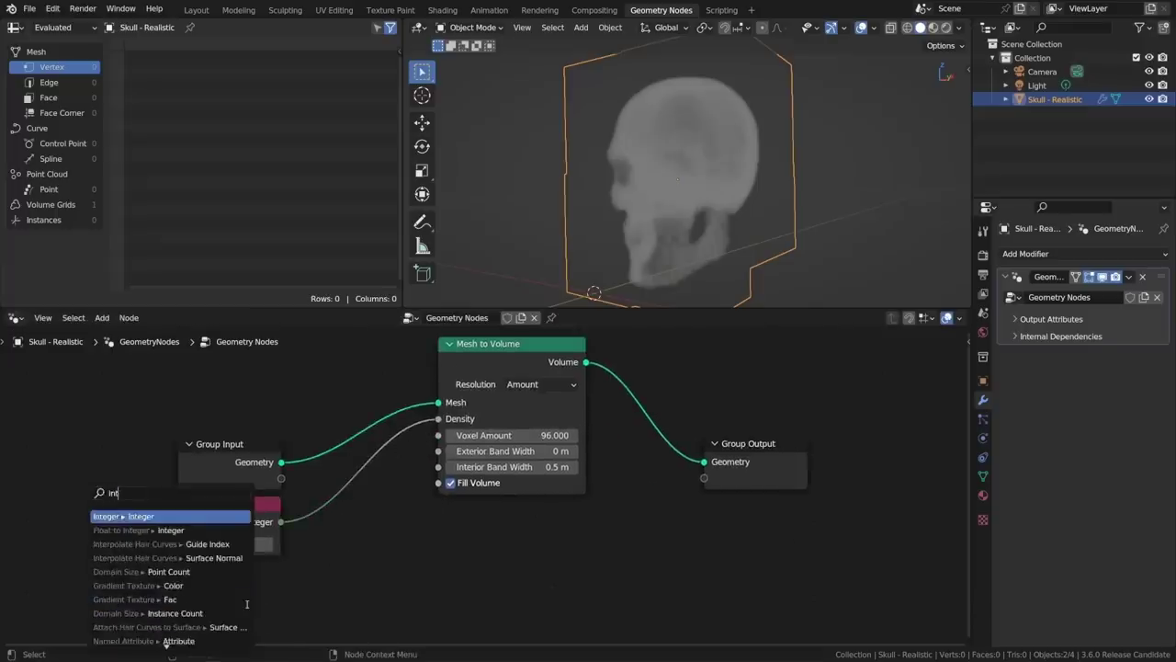
key("Return")
left_click(259, 590)
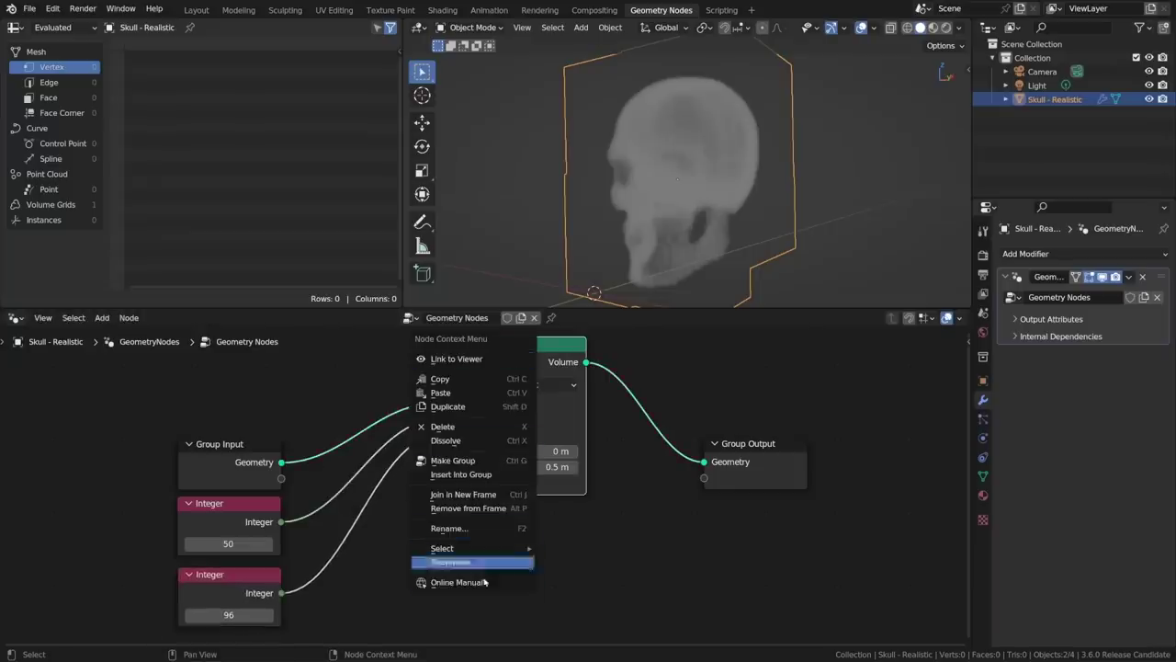
- Switch to the browser and scroll through the Mesh to Volume node manual page
key("alt+Tab")
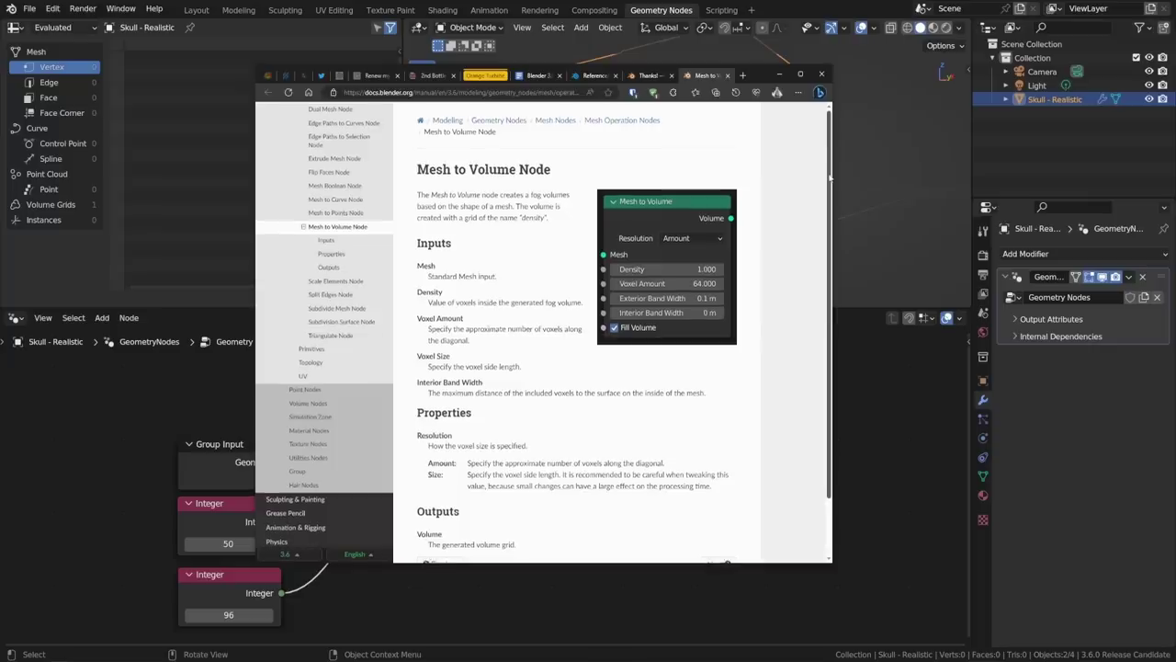
scroll(830, 190, "down", 1)
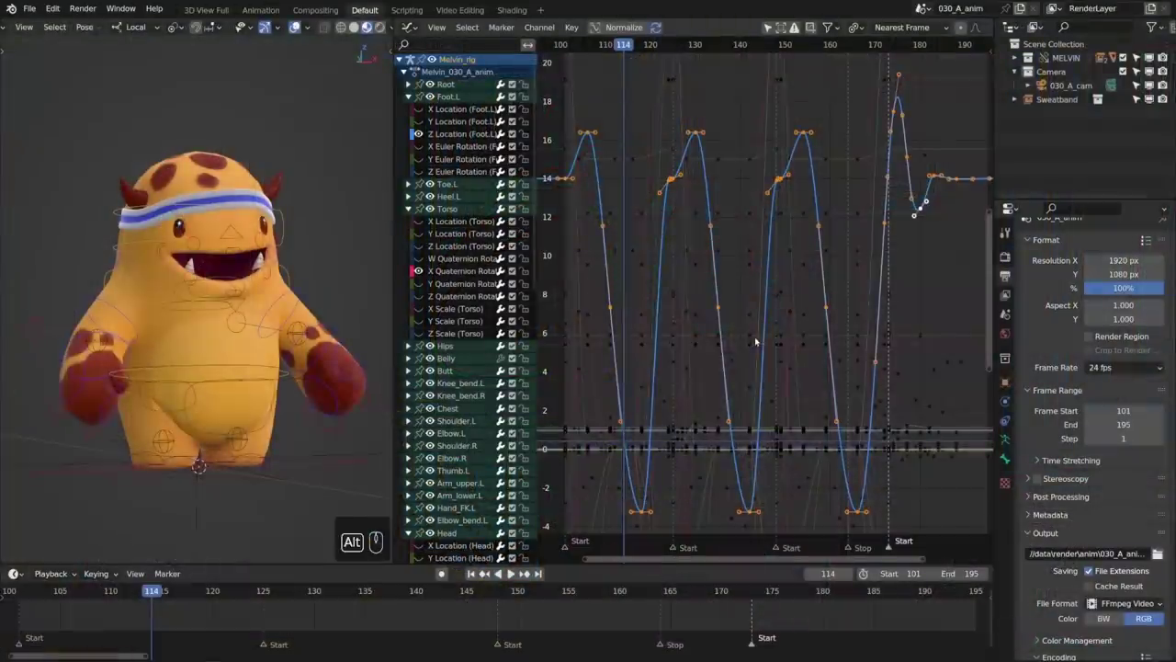
- Show the curve Smooth and Blend menus, then select Foot.L, Torso and Head channels
key("alt+s")
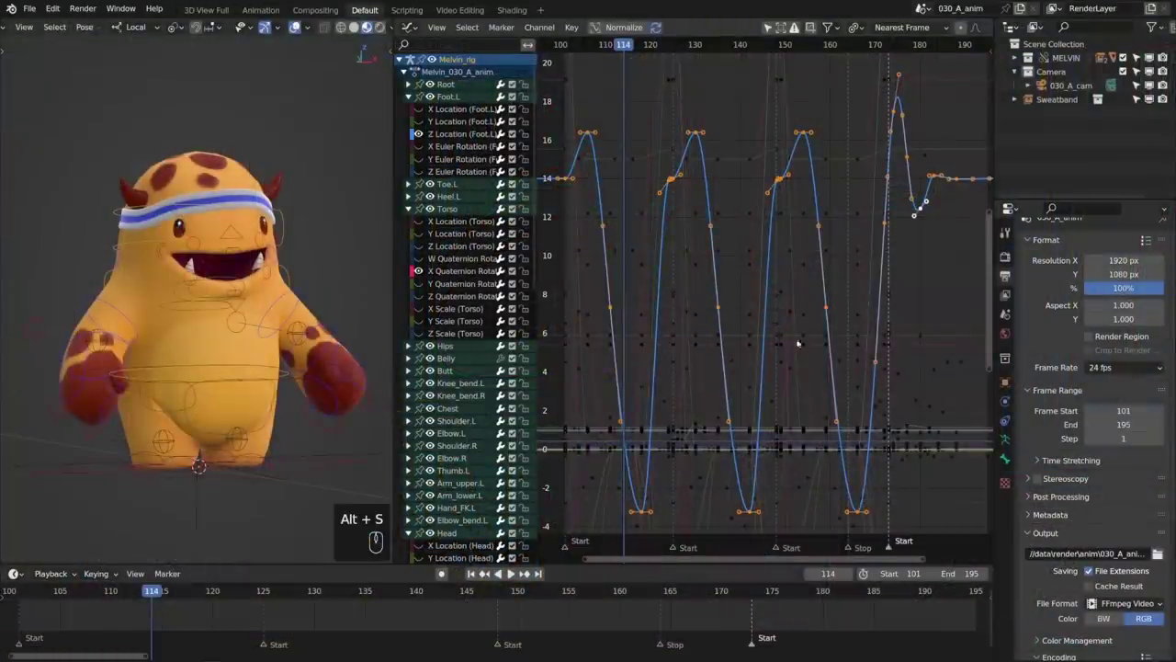
key("alt+d")
left_click(475, 136)
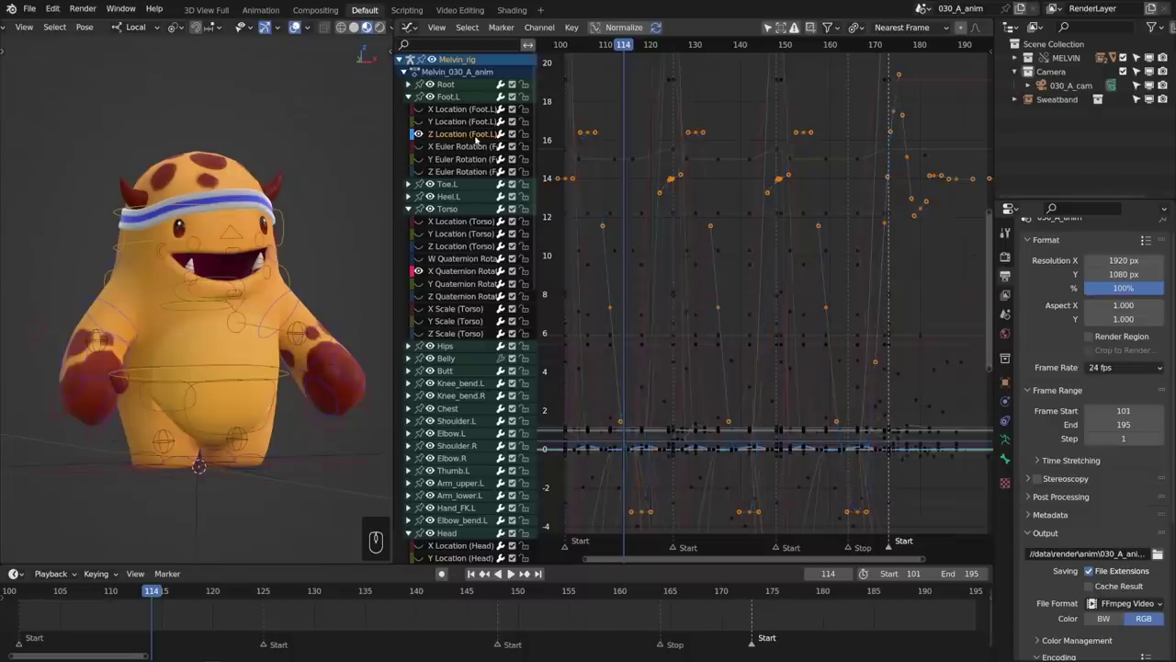
left_click(475, 274, "ctrl")
scroll(464, 368, "down", 5)
left_click(455, 465, "ctrl")
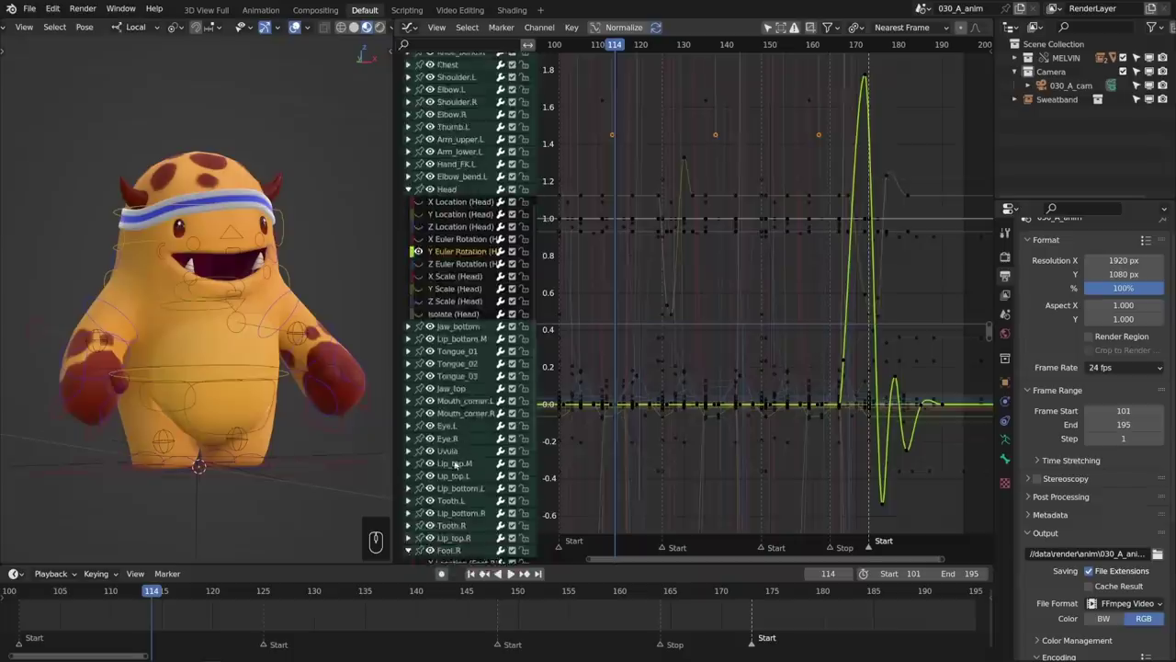
scroll(454, 455, "down", 12)
- Alt+middle-click to frame the Z Location (Foot.R) and Hand_FK.R rotation curves
left_click(454, 439)
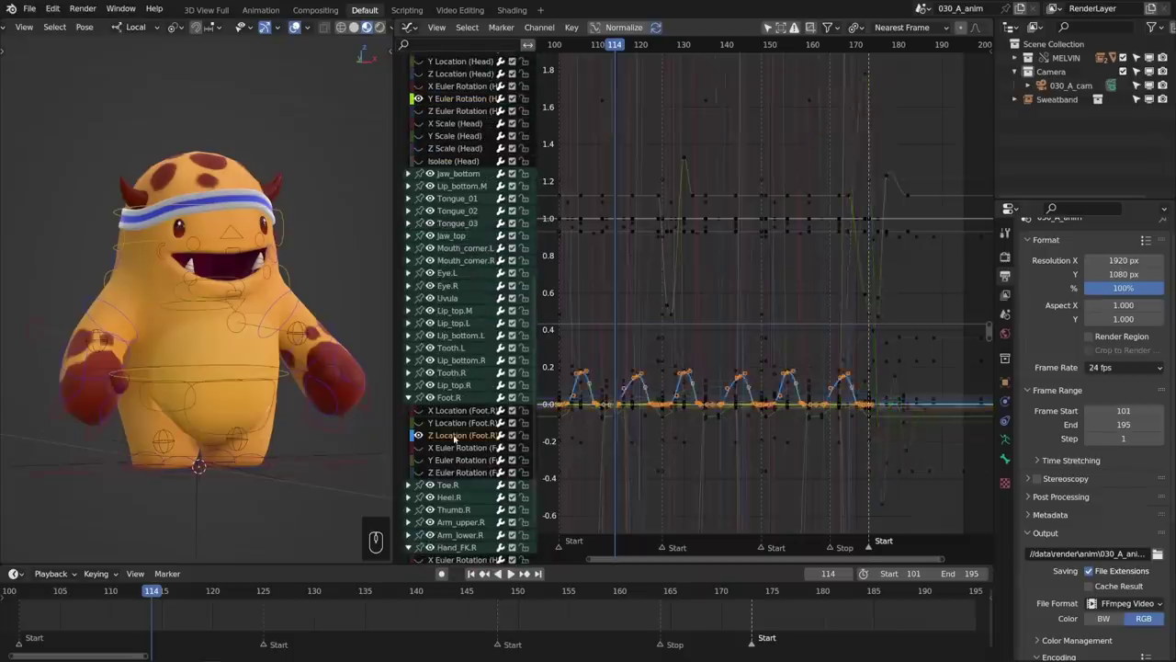
middle_click(454, 439, "alt")
scroll(457, 460, "down", 3)
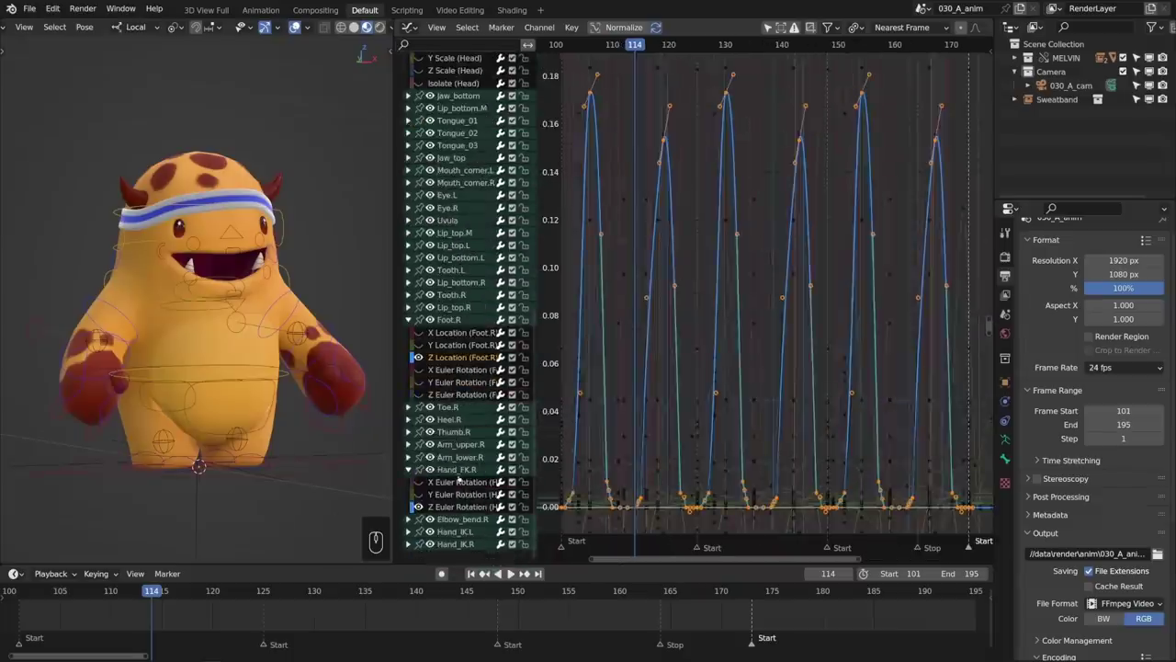
middle_click(464, 506, "alt")
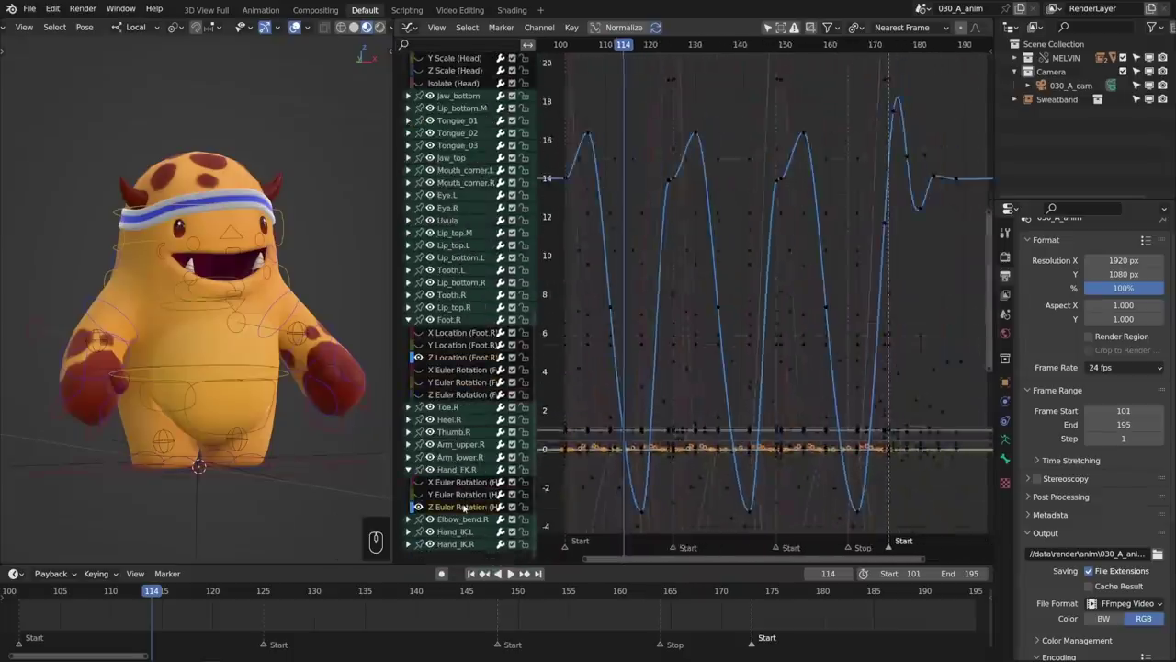
- Frame Selected Channels for Foot.R Z Location, Hand_FK.R Z Euler Rotation, then both
left_click(461, 364)
right_click(461, 364)
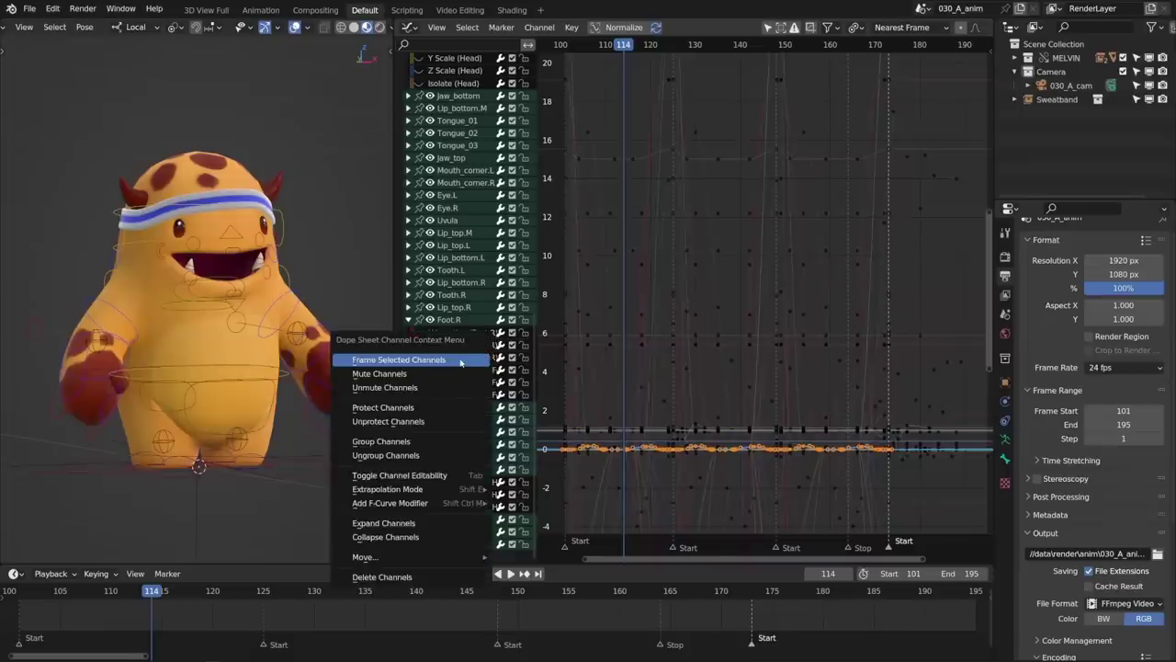
left_click(460, 360)
left_click(476, 508)
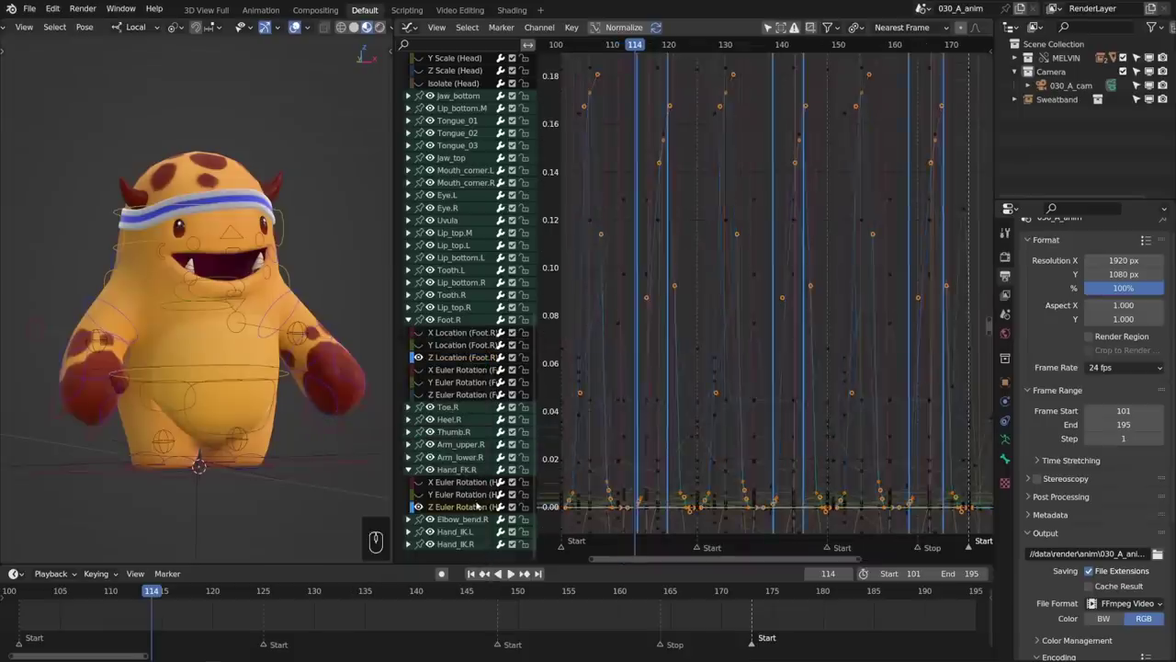
right_click(476, 509)
left_click(475, 436)
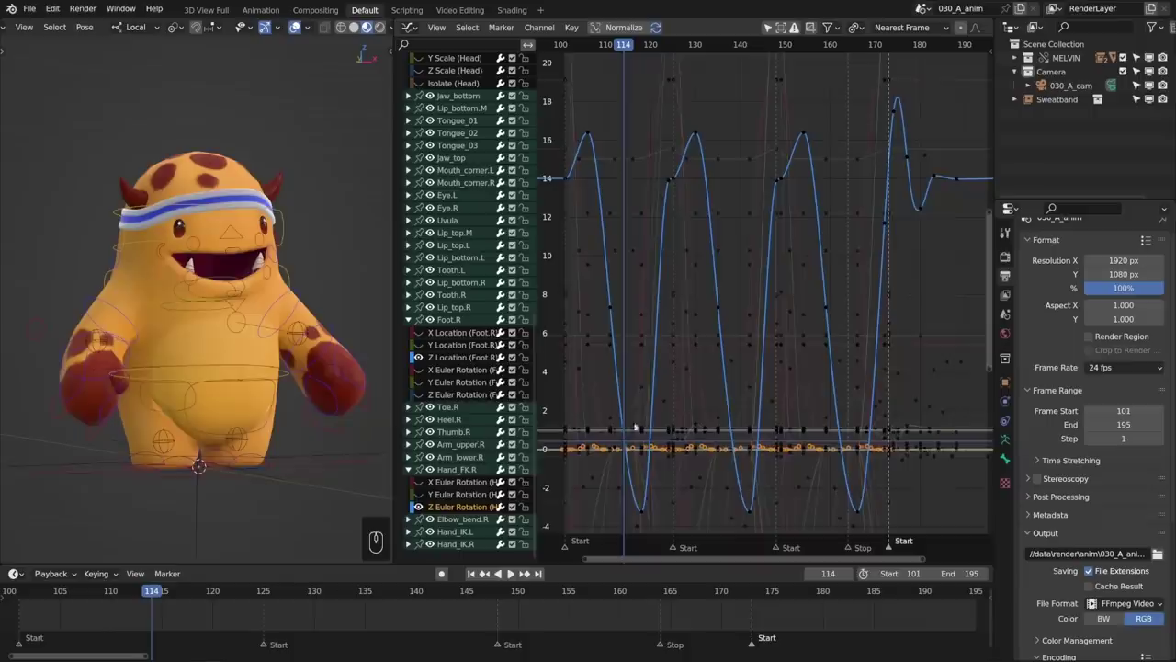
left_click(464, 358, "ctrl")
right_click(463, 362)
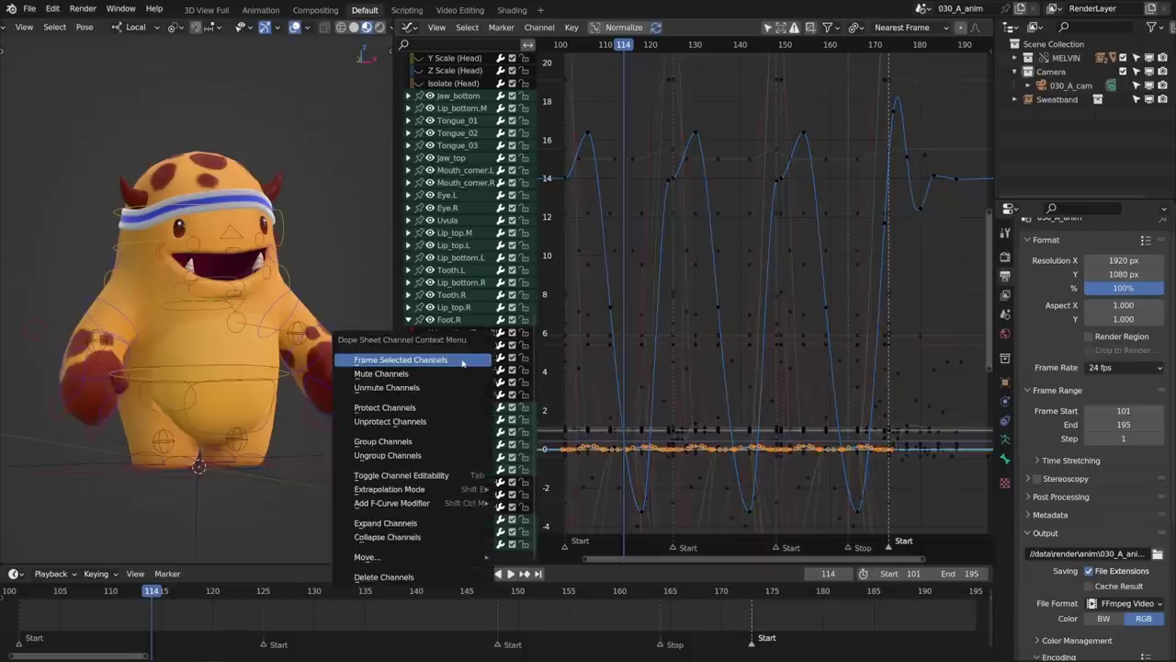
left_click(463, 362)
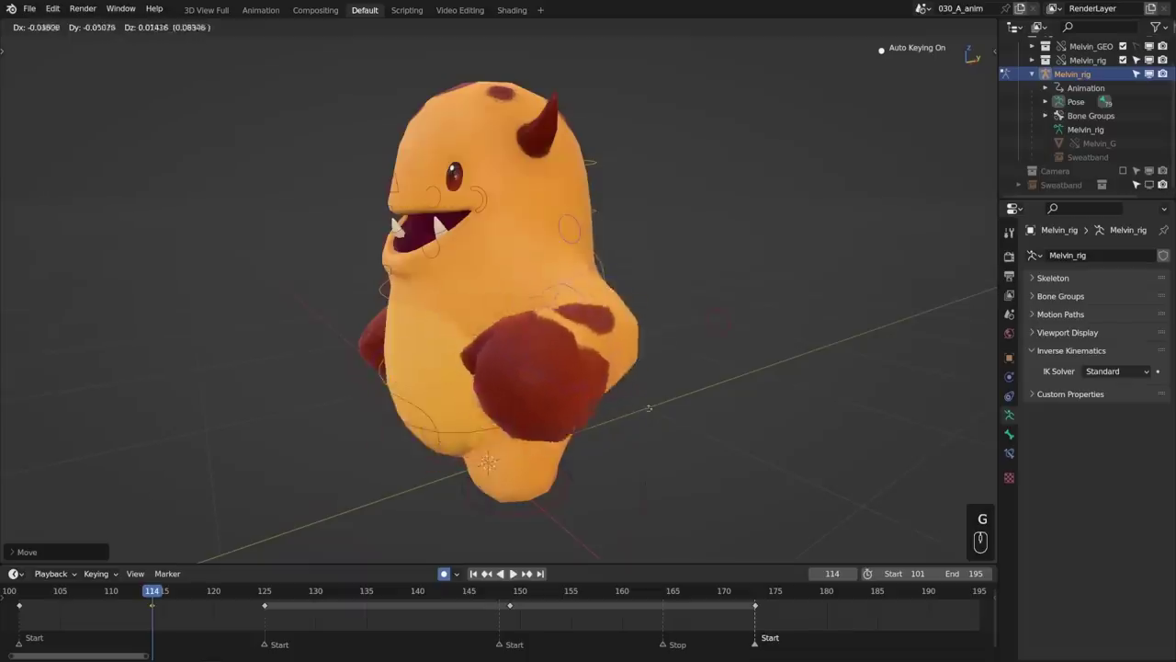
- Set the IK Solver to iTaSC with the DLS method and reposition Melvin's hand
left_click(658, 415)
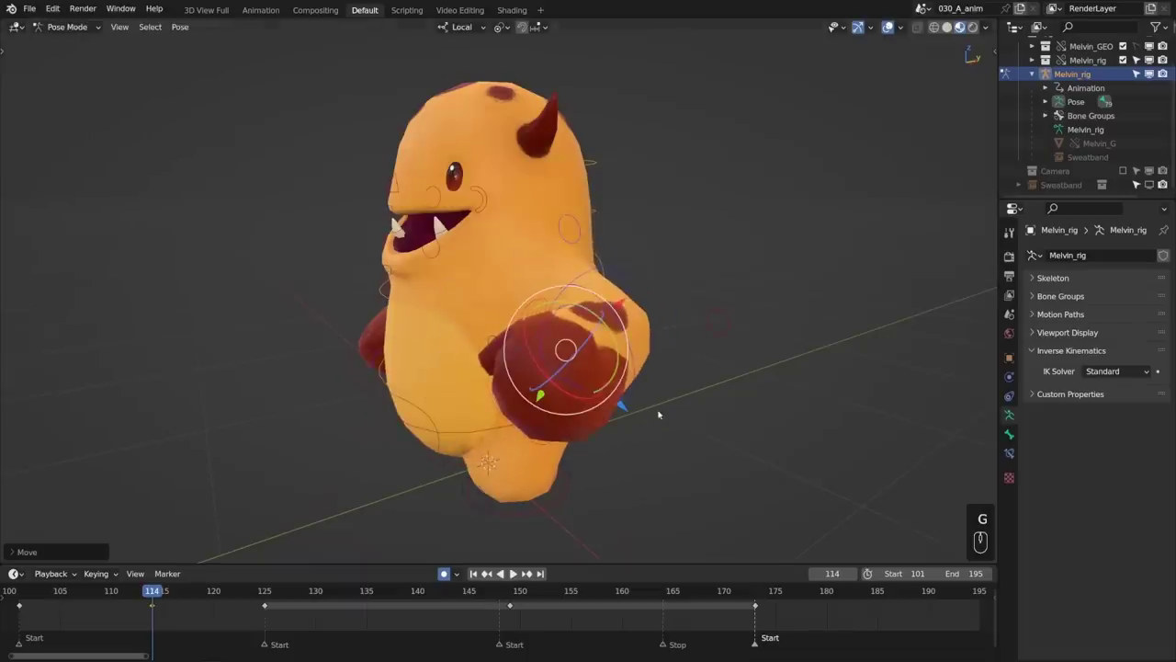
left_click(1087, 372)
left_click(1094, 403)
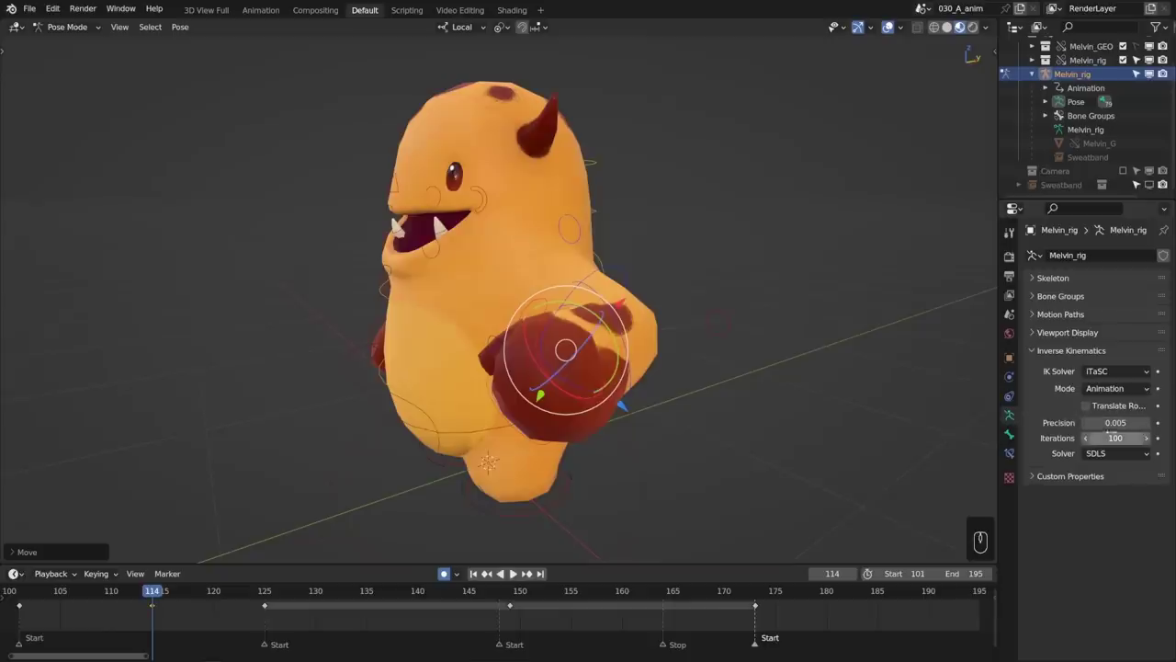
left_click(1114, 453)
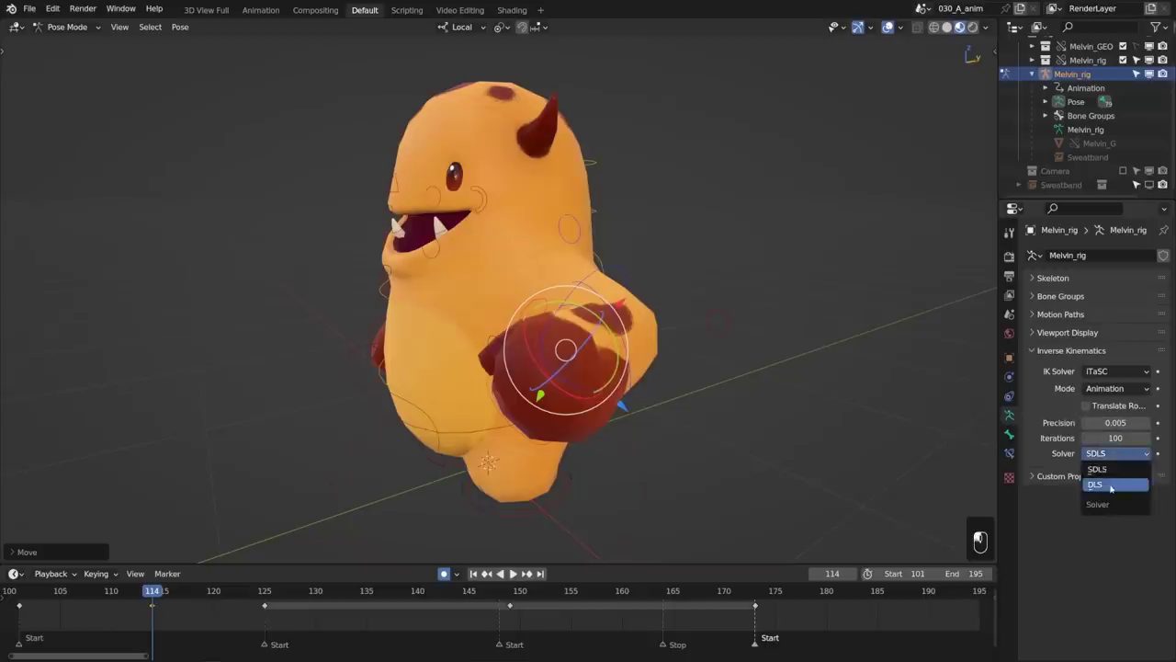
left_click(1111, 485)
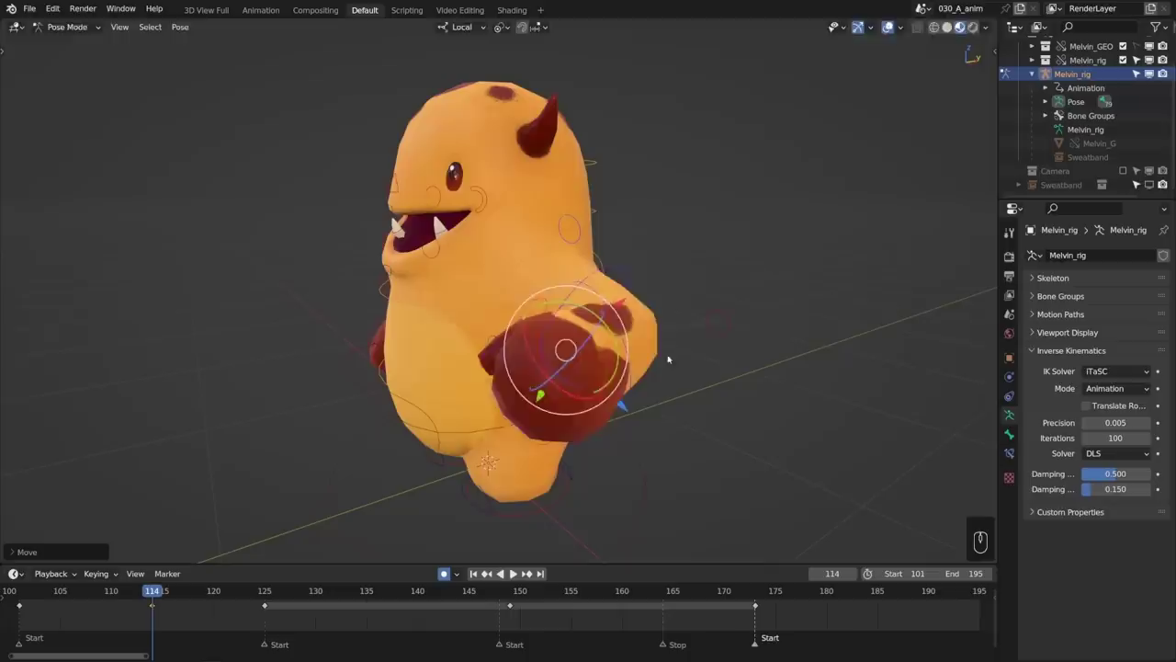
key("g")
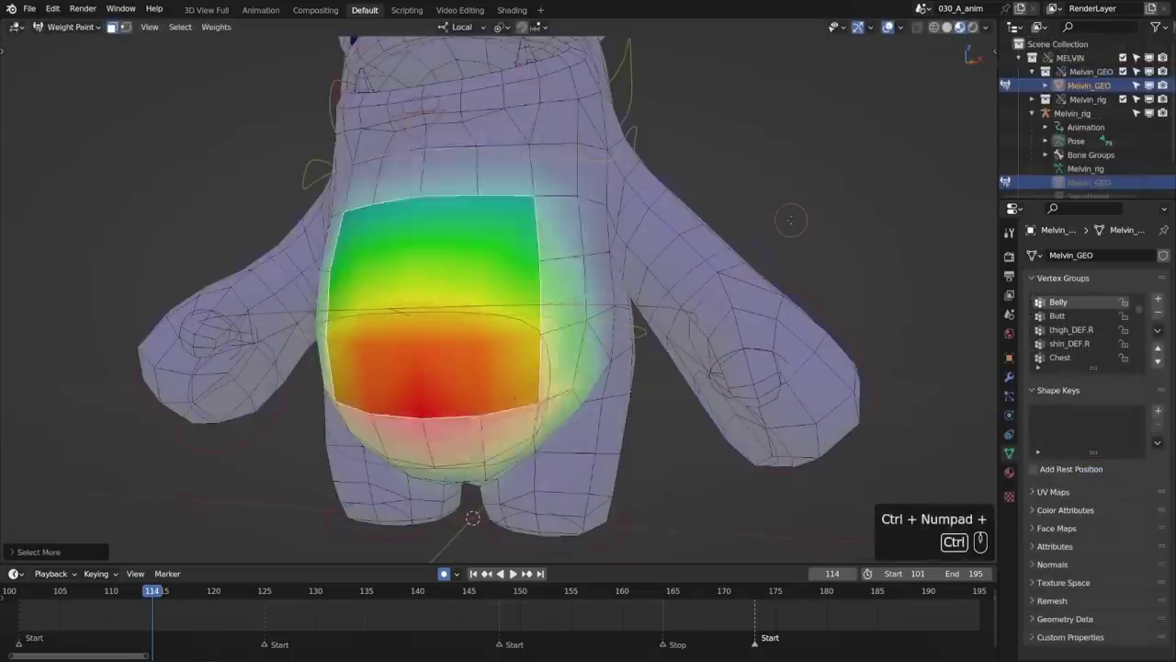
- Grow and shrink the belly selection by rings to compare selection sizes
key("ctrl+KP_Add")
key("ctrl+KP_Subtract")
key("ctrl+KP_Subtract")
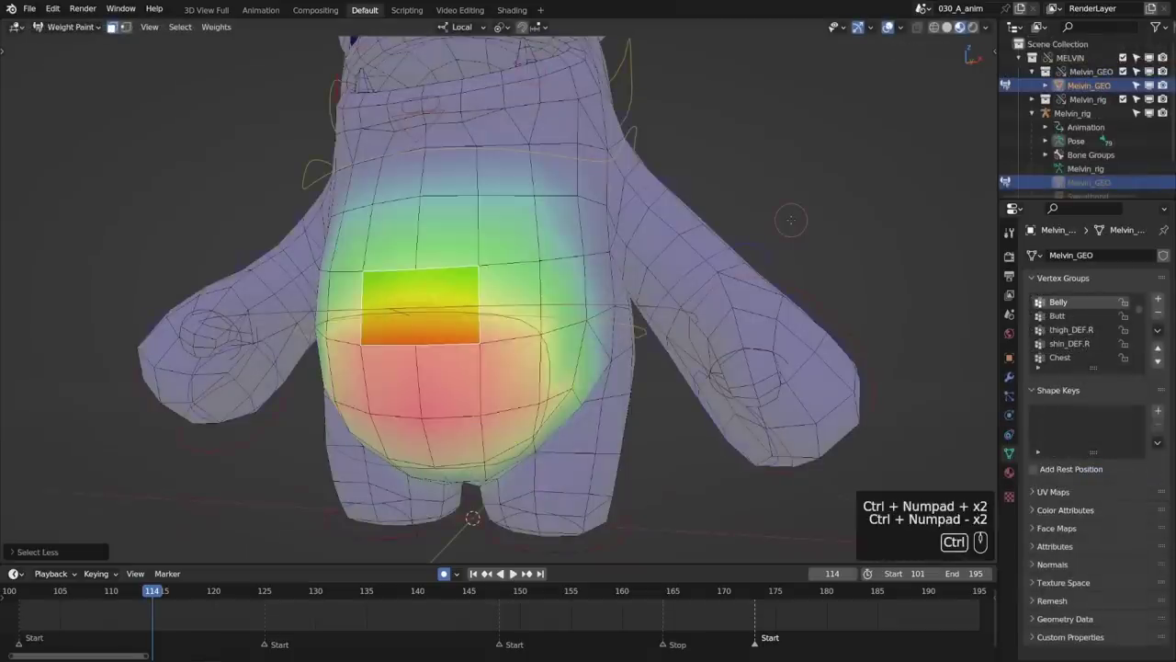
key("ctrl+KP_Add")
key("ctrl+KP_Add")
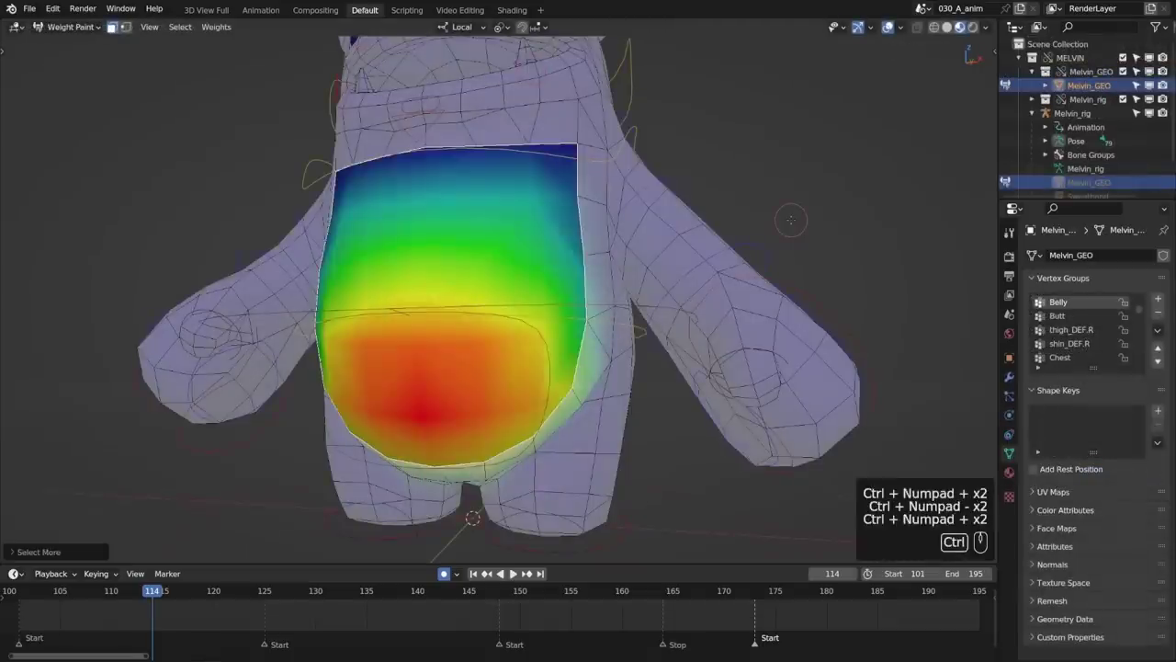
key("ctrl+KP_Subtract")
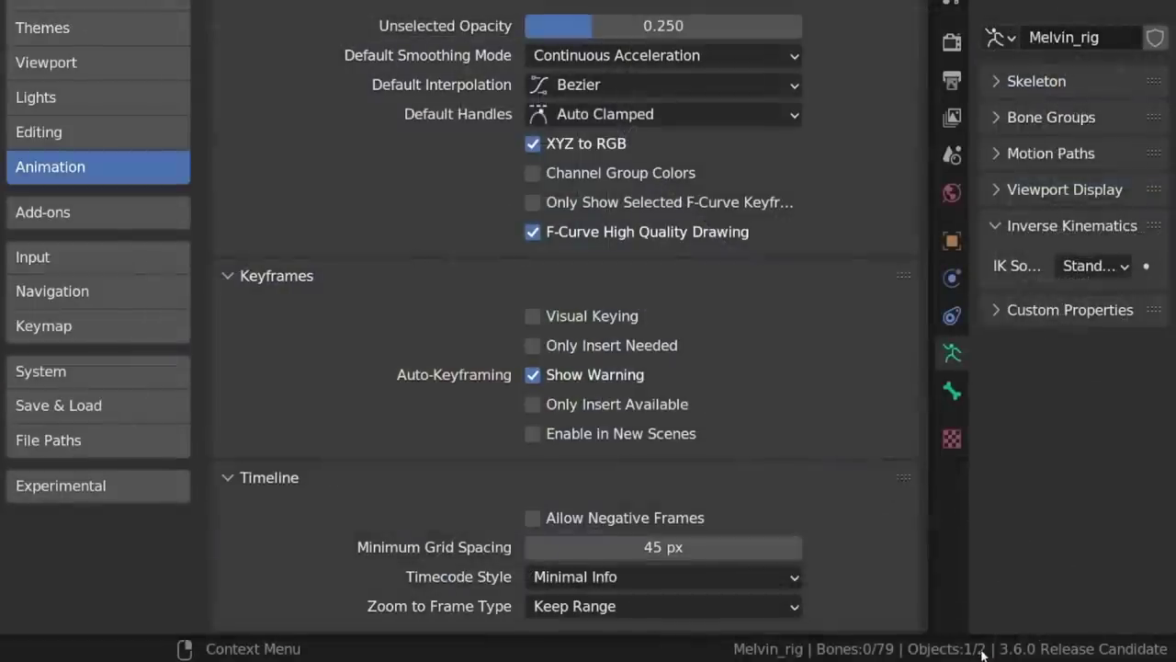
- Enable Scene Duration in the status bar and set Timecode Style to Only Seconds
right_click(982, 653)
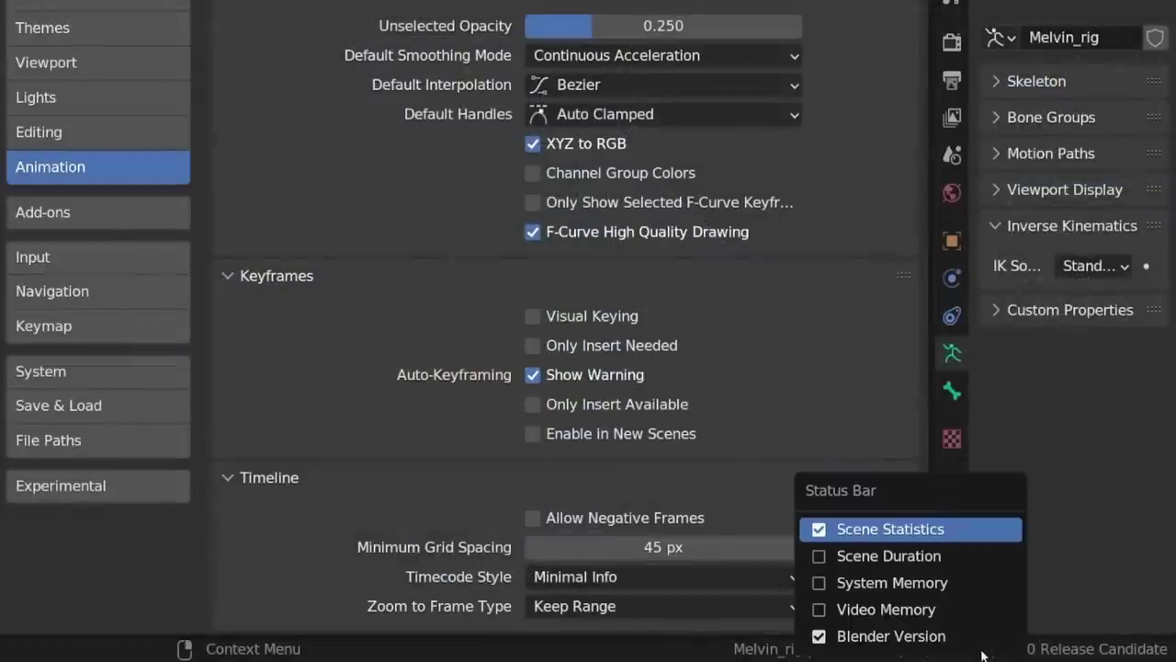
left_click(970, 556)
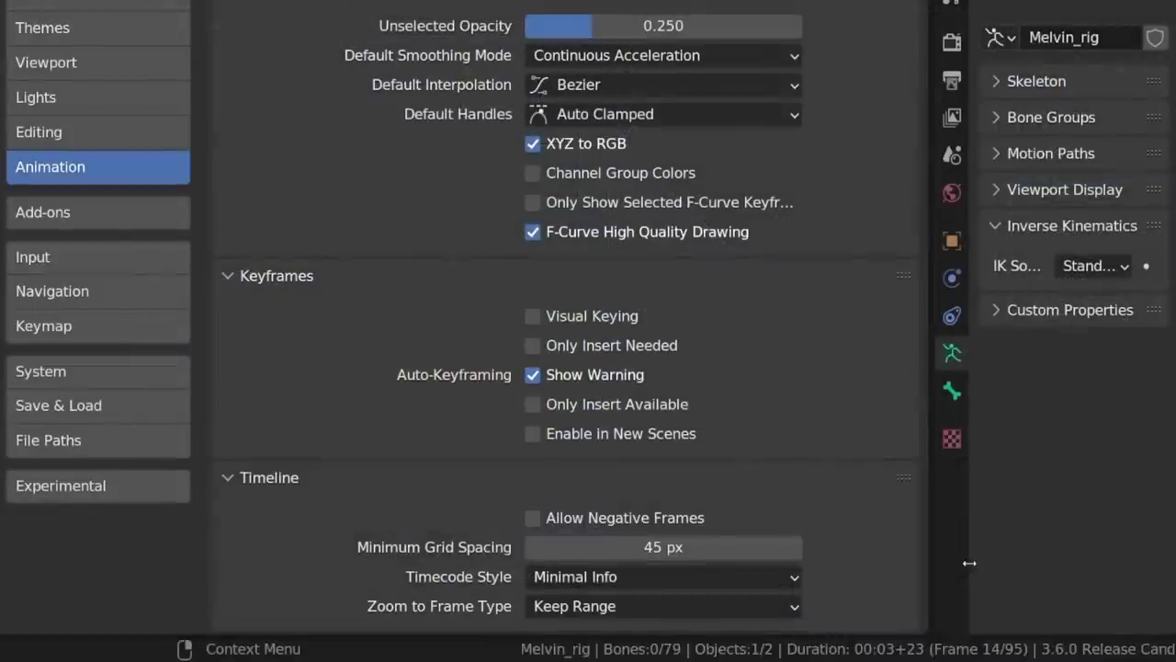
left_click(715, 571)
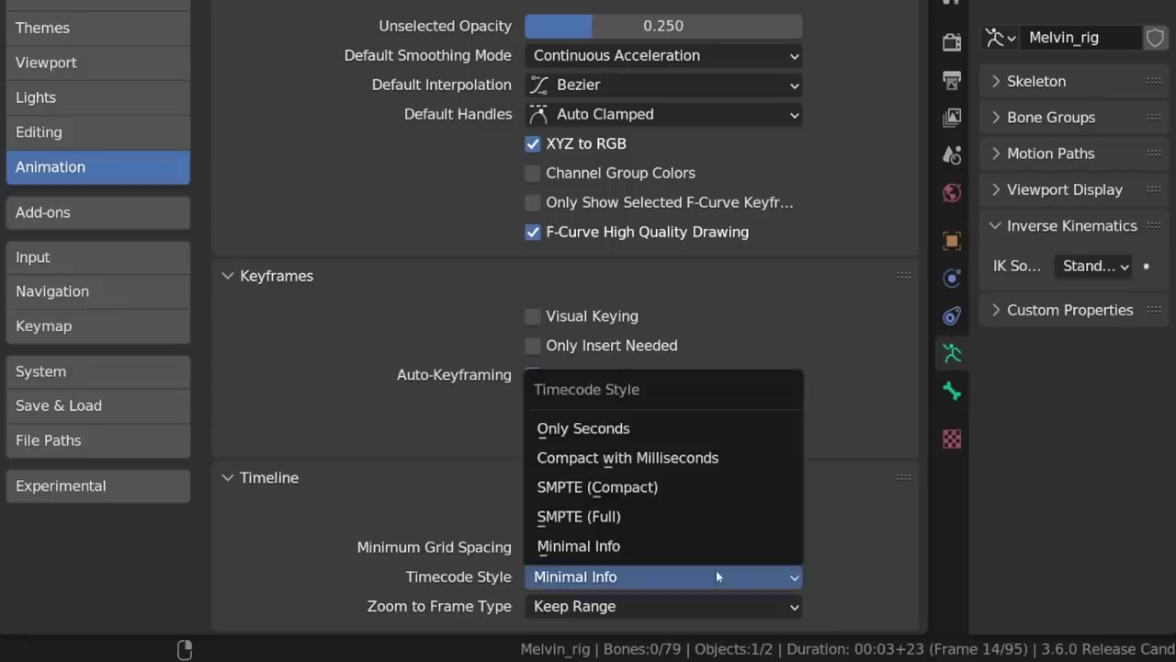
left_click(701, 435)
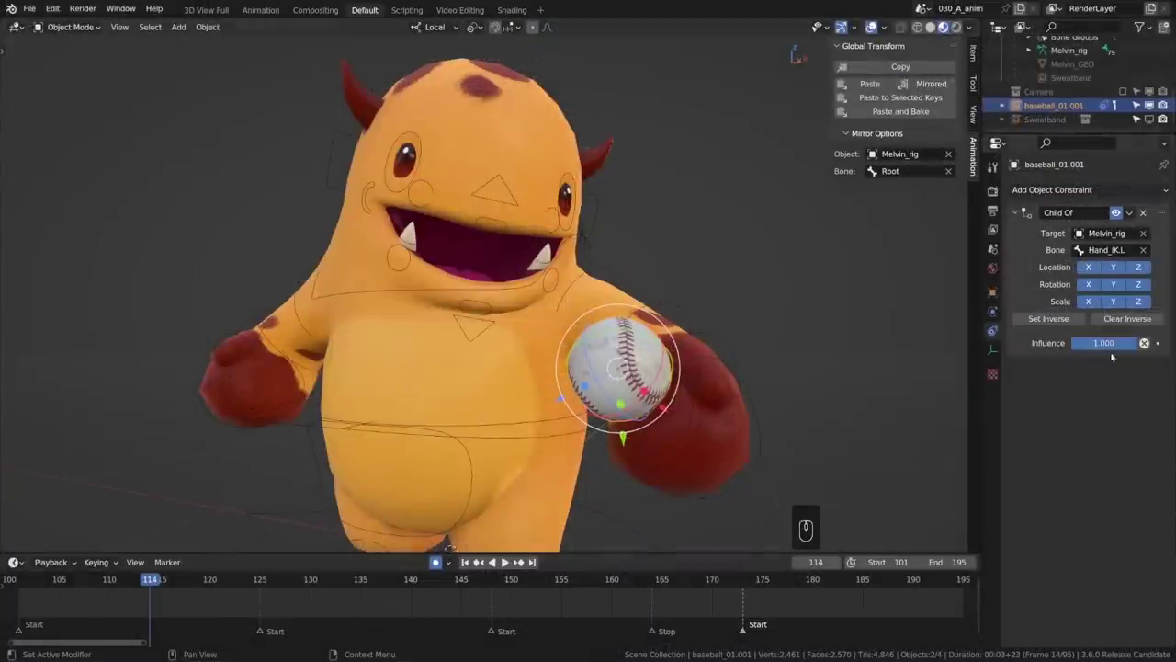
- Drop the baseball's Child Of influence to 0, paste its transform and mirror it into the opposite hand
left_click_drag(1104, 343, 1057, 342)
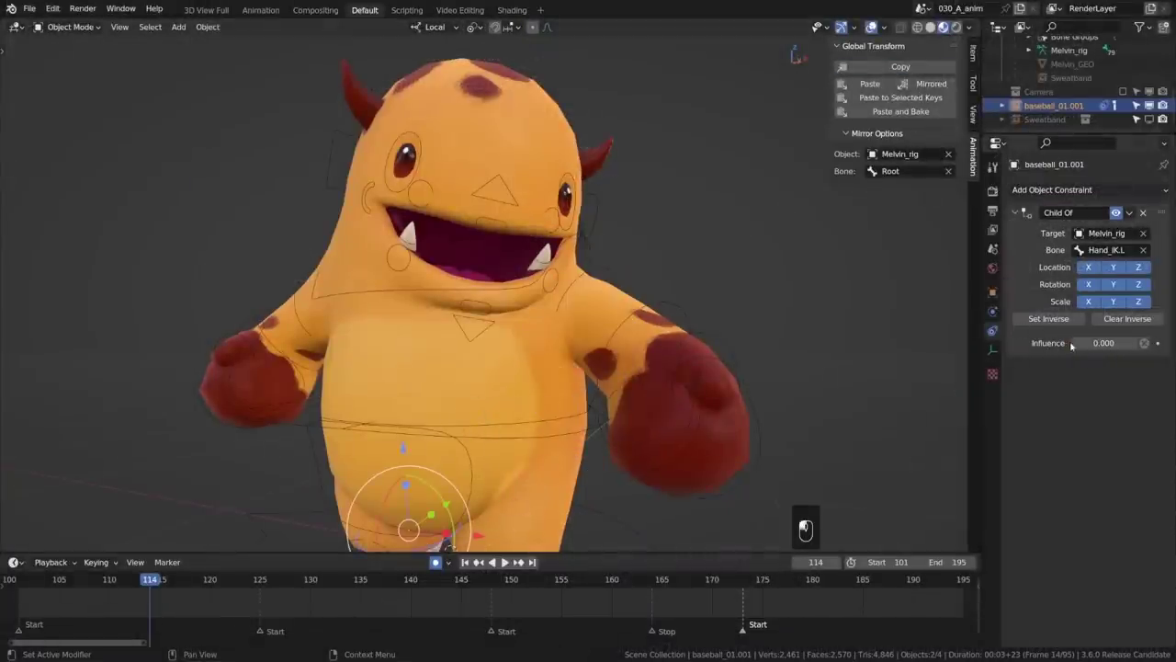
left_click(870, 85)
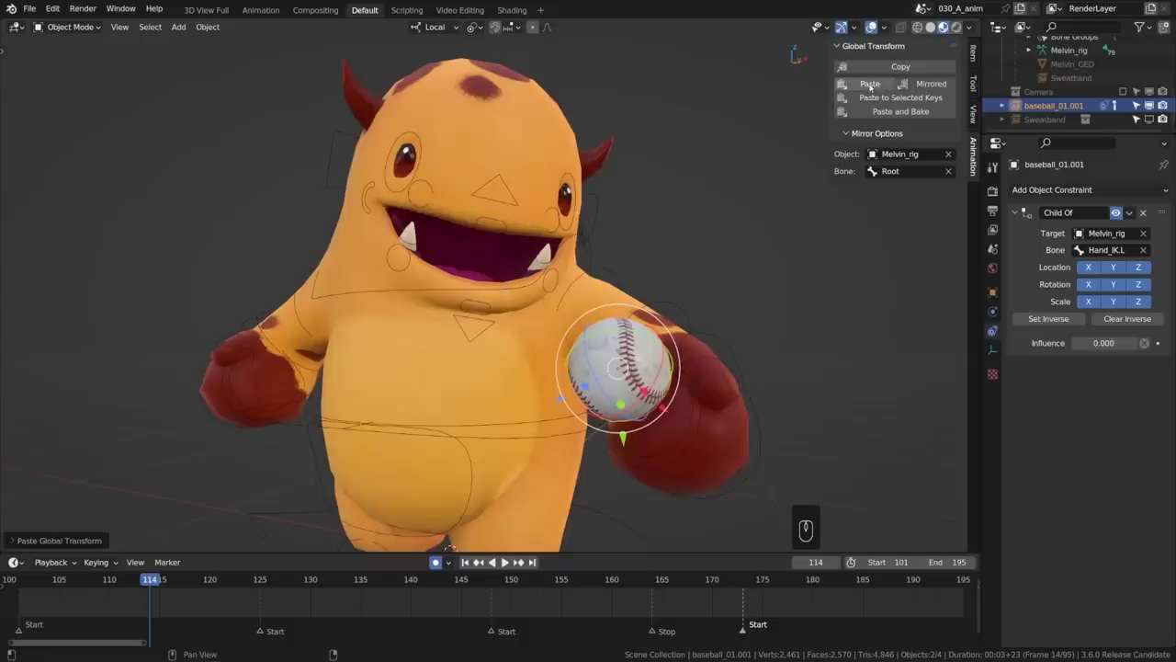
left_click(929, 85)
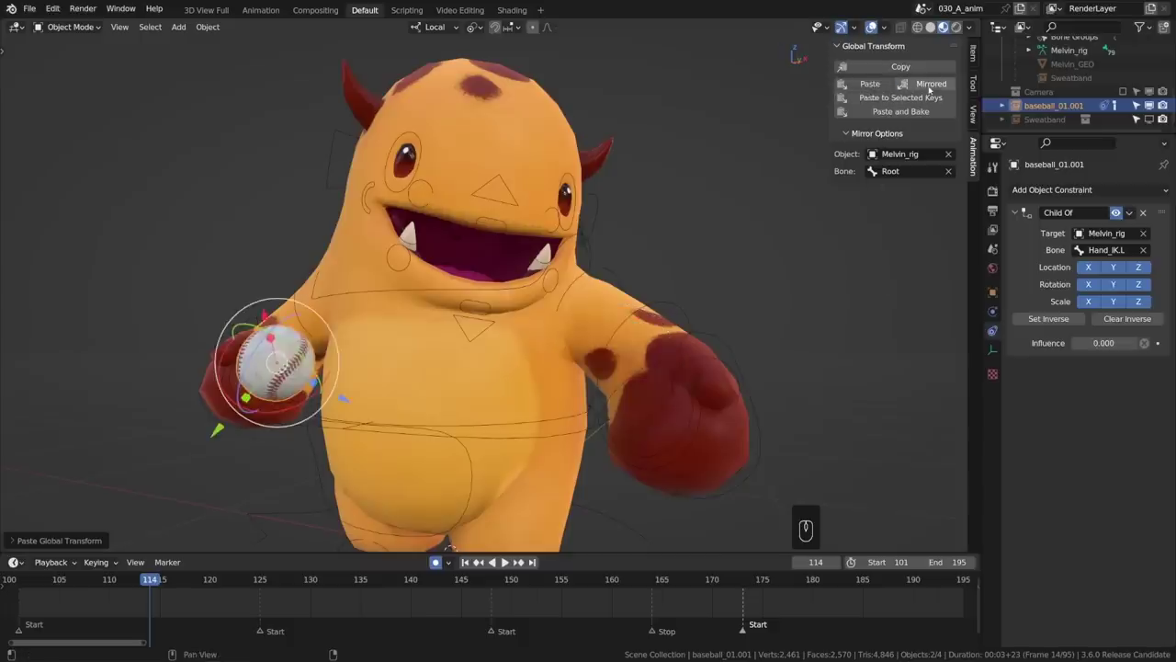
- Paste and mirror the baseball again, then set armature relationship lines toward the parent's head
left_click(871, 84)
left_click(929, 85)
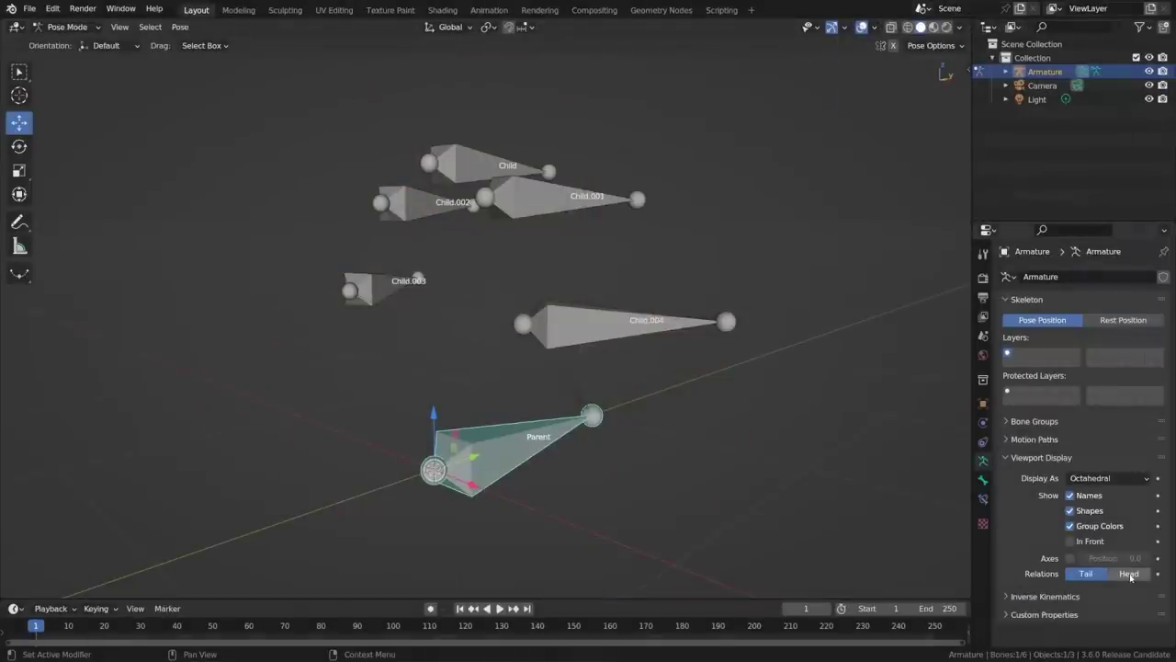
left_click(1129, 575)
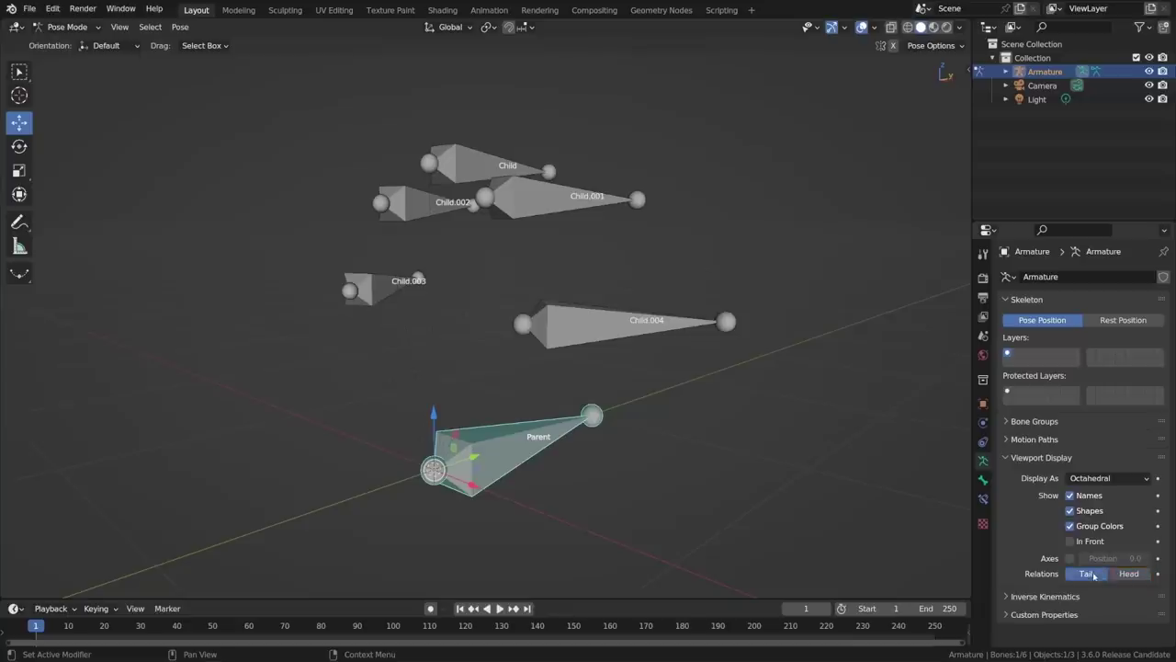
- Set the armature's Viewport Display Relations option to Head
left_click(1136, 576)
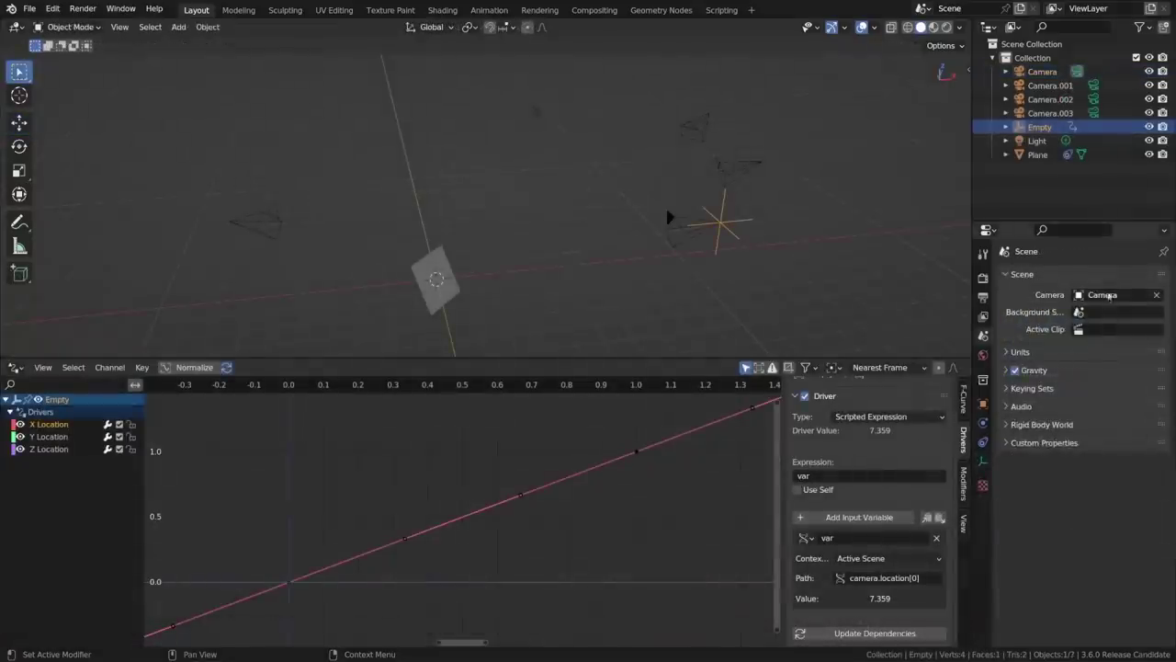
- Make Camera.001, then Camera.002 the scene camera, updating the Empty's driver after each
left_click(1110, 295)
left_click(1056, 328)
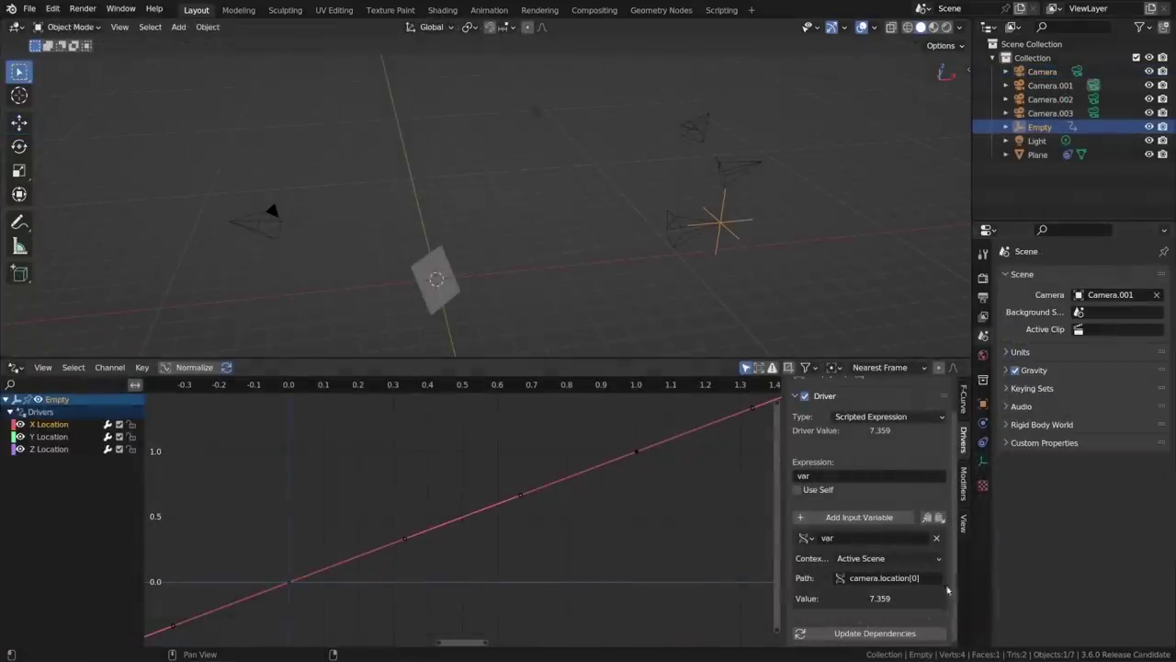
left_click(921, 634)
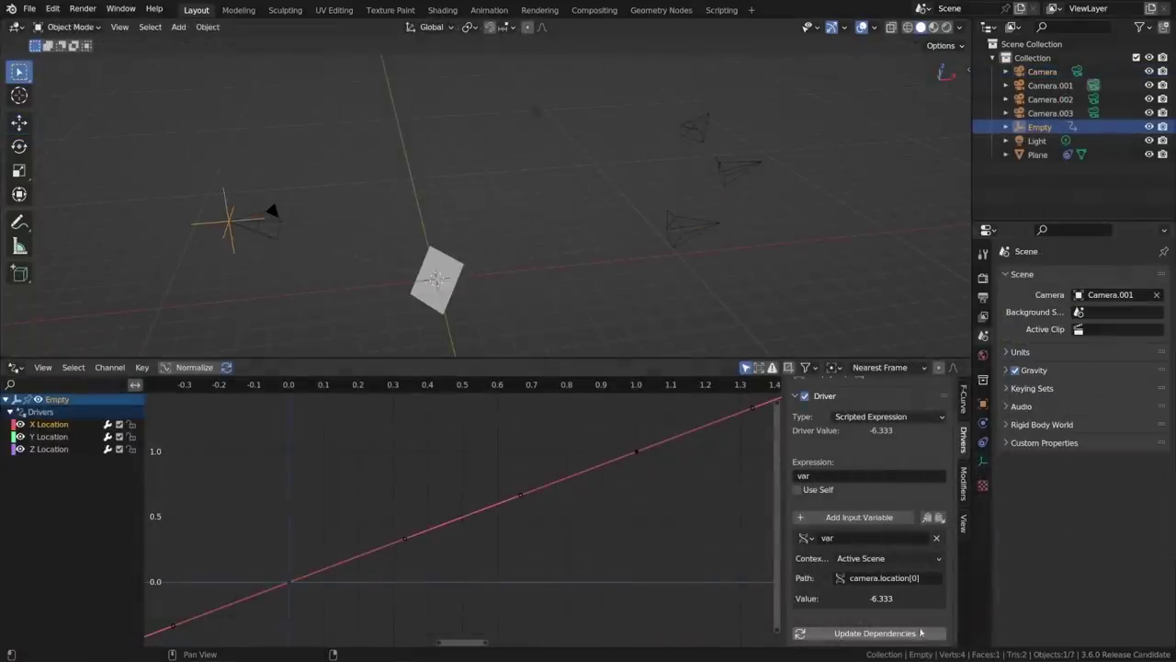
left_click(1108, 295)
left_click(1091, 344)
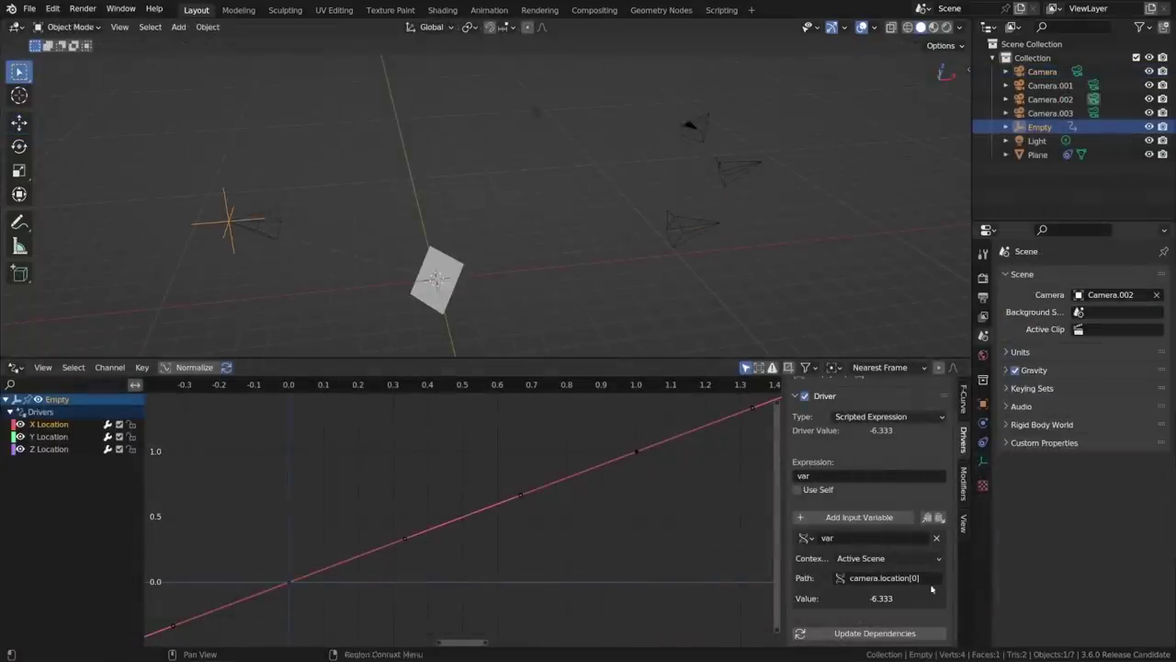
left_click(906, 634)
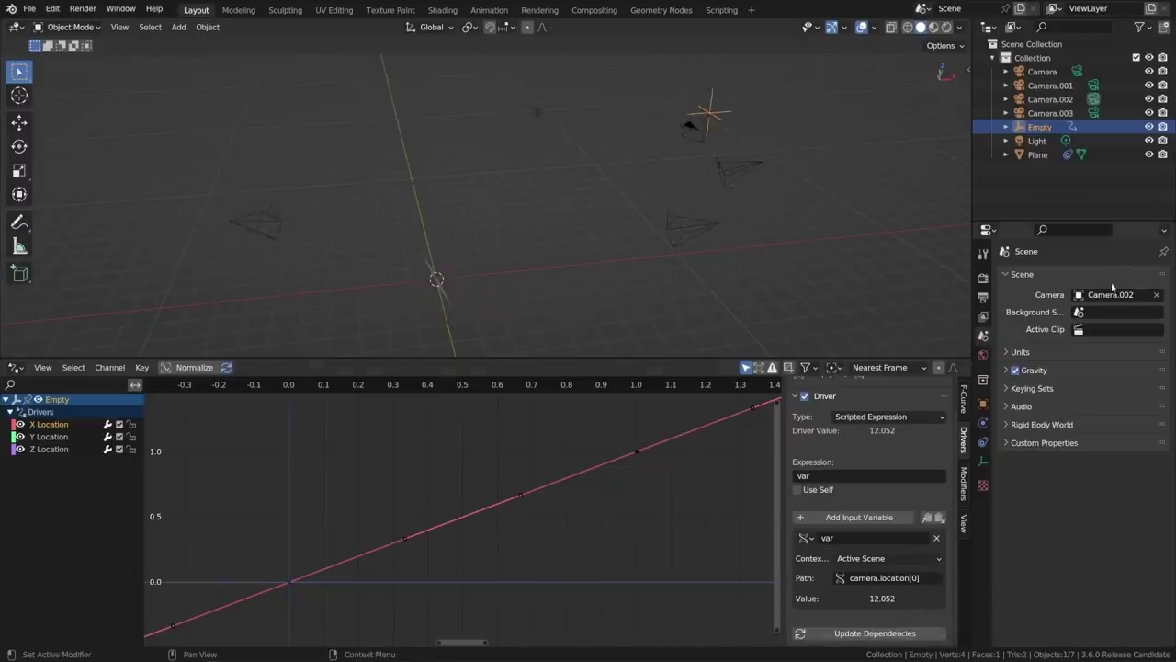
- Switch the scene camera to Camera.003 and back to Camera, refreshing the driver each time
left_click(1110, 293)
left_click(1094, 357)
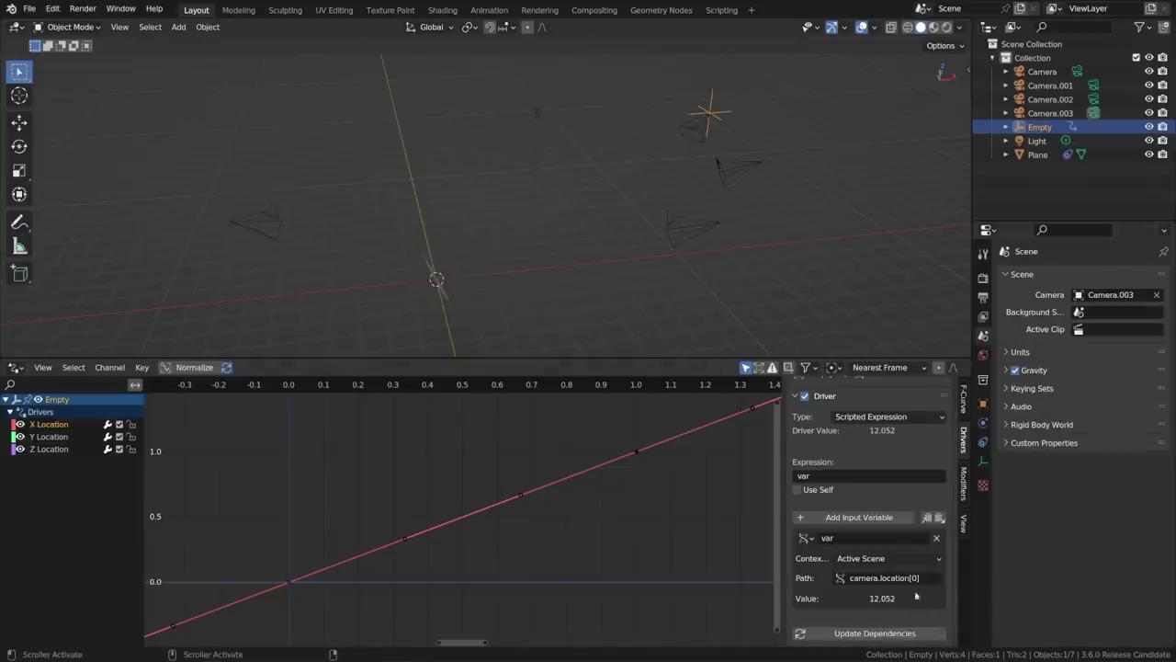
left_click(892, 632)
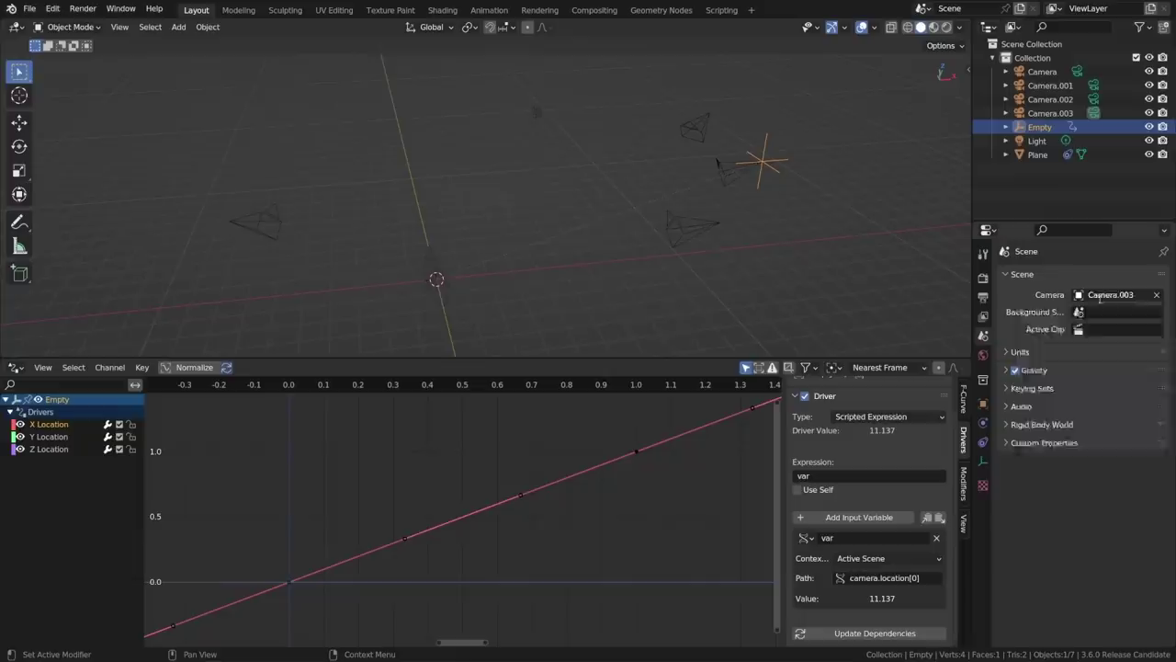
left_click(1110, 294)
left_click(1093, 316)
left_click(926, 633)
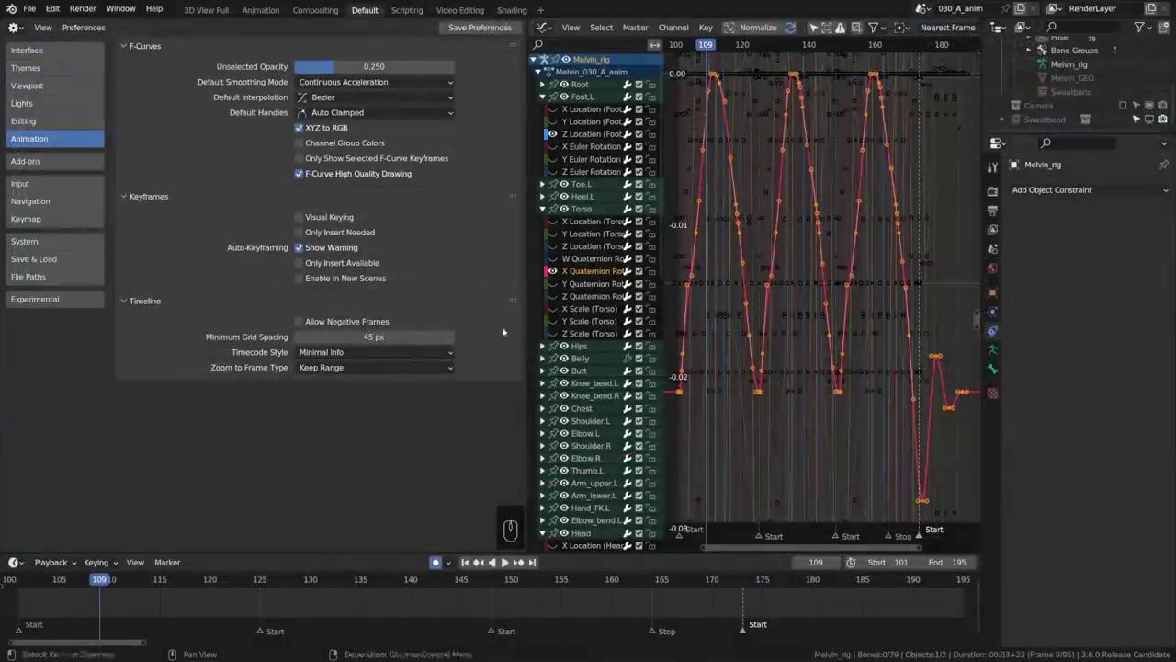
- Toggle Only Show Selected F-Curve Keyframes off and on, leaving it enabled
left_click(422, 159)
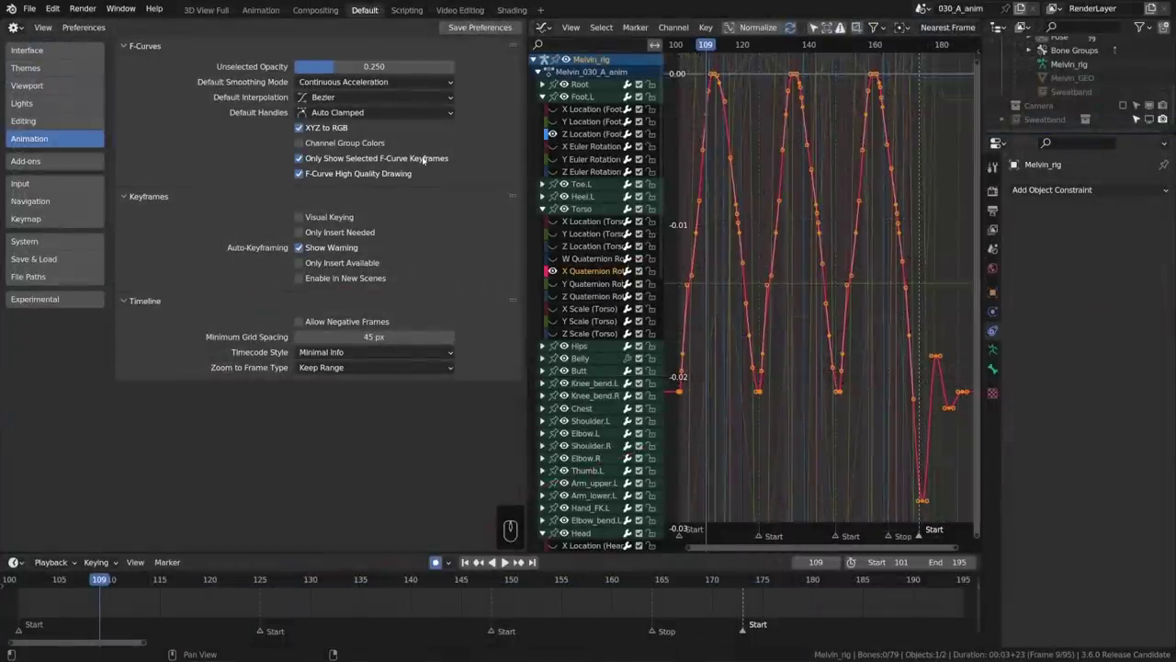
left_click(423, 159)
left_click(423, 159)
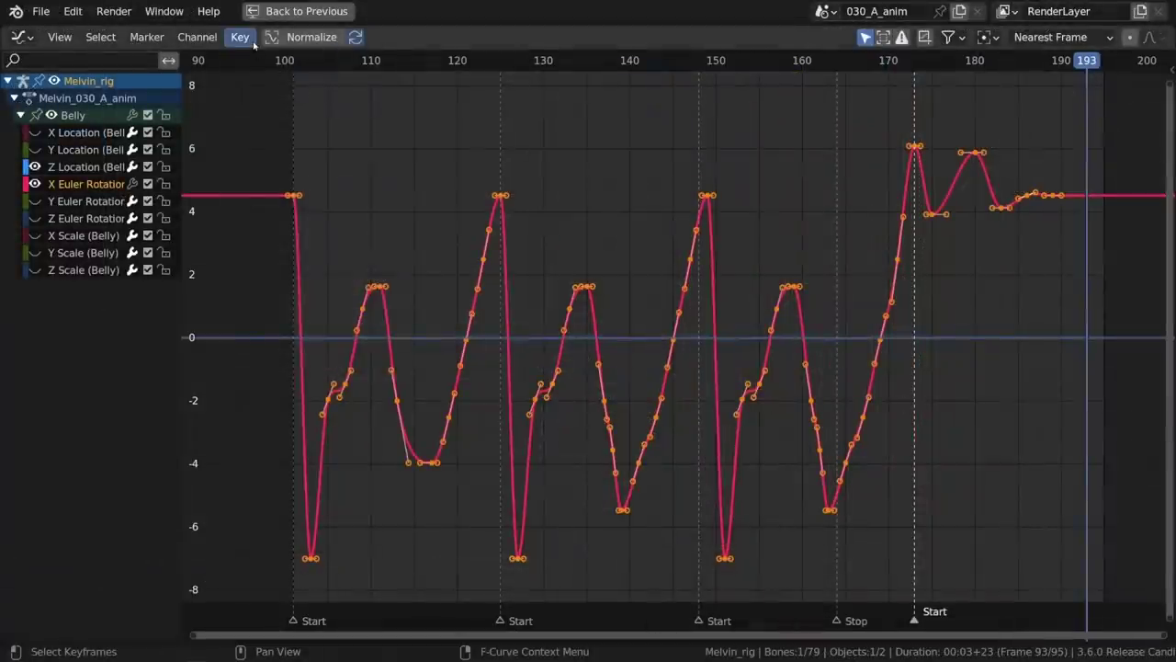
- Smooth the Belly's X Euler Rotation keys with Key > Smooth > Smooth (Gaussian)
left_click(241, 37)
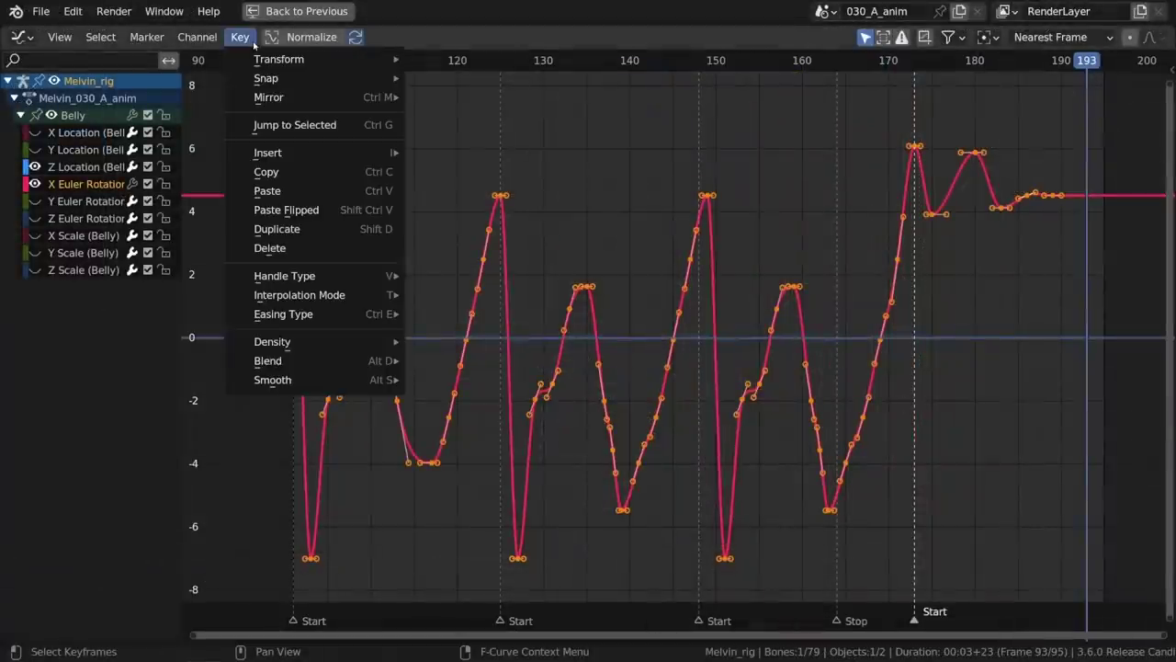
mouse_move(200, 43)
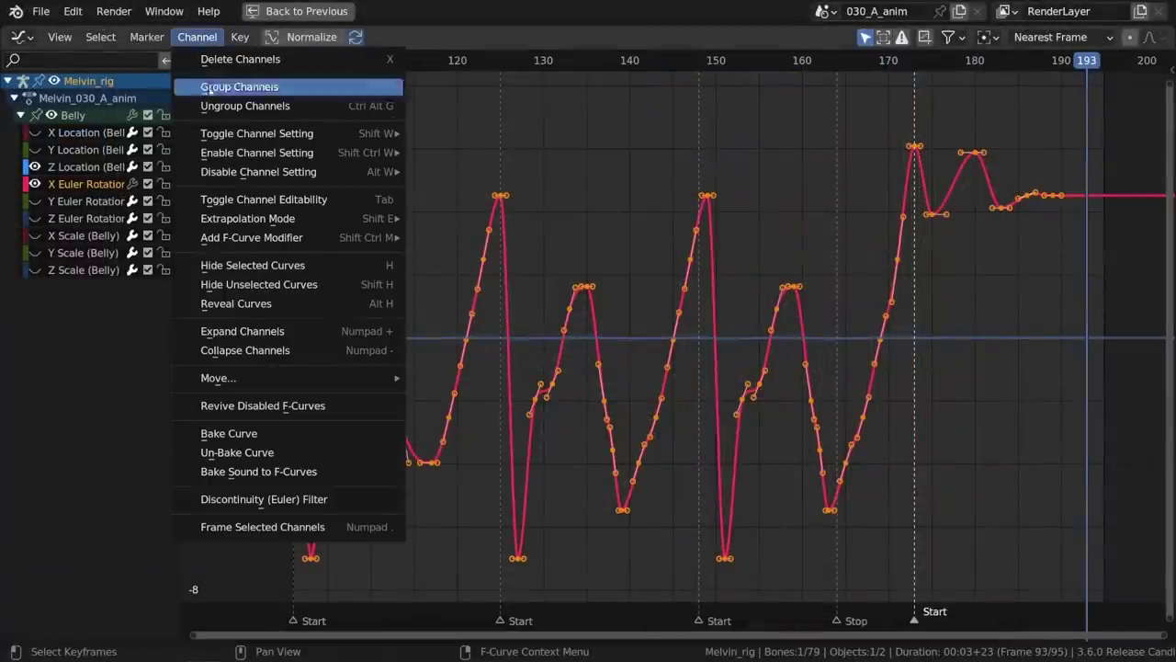
left_click(240, 37)
mouse_move(283, 154)
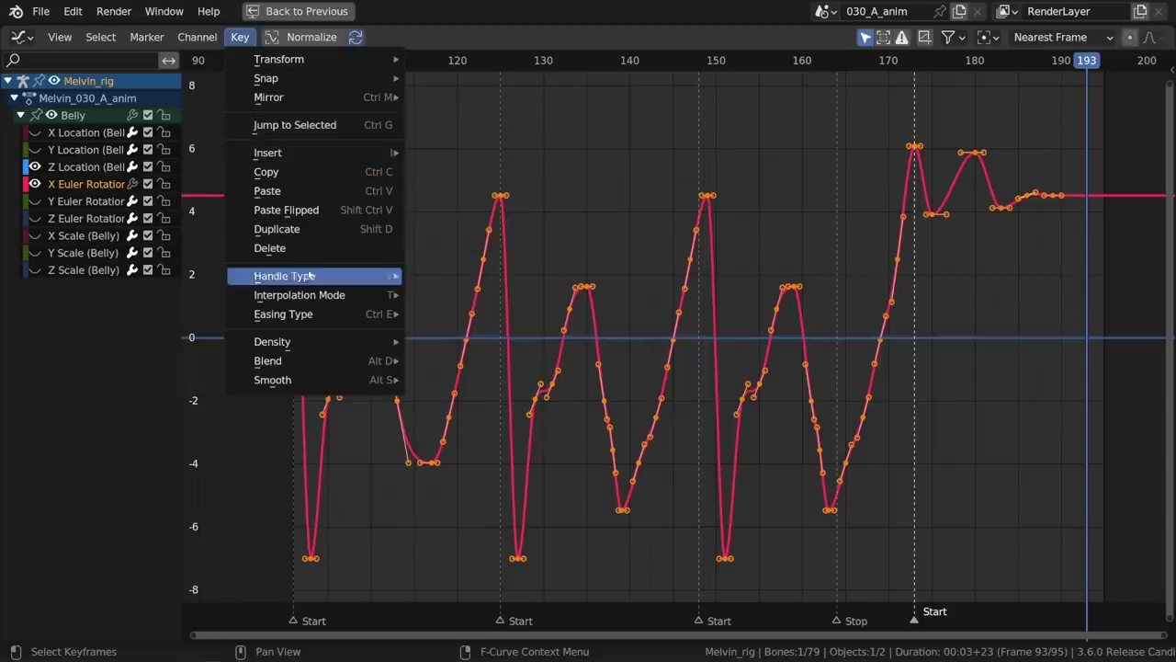
mouse_move(315, 379)
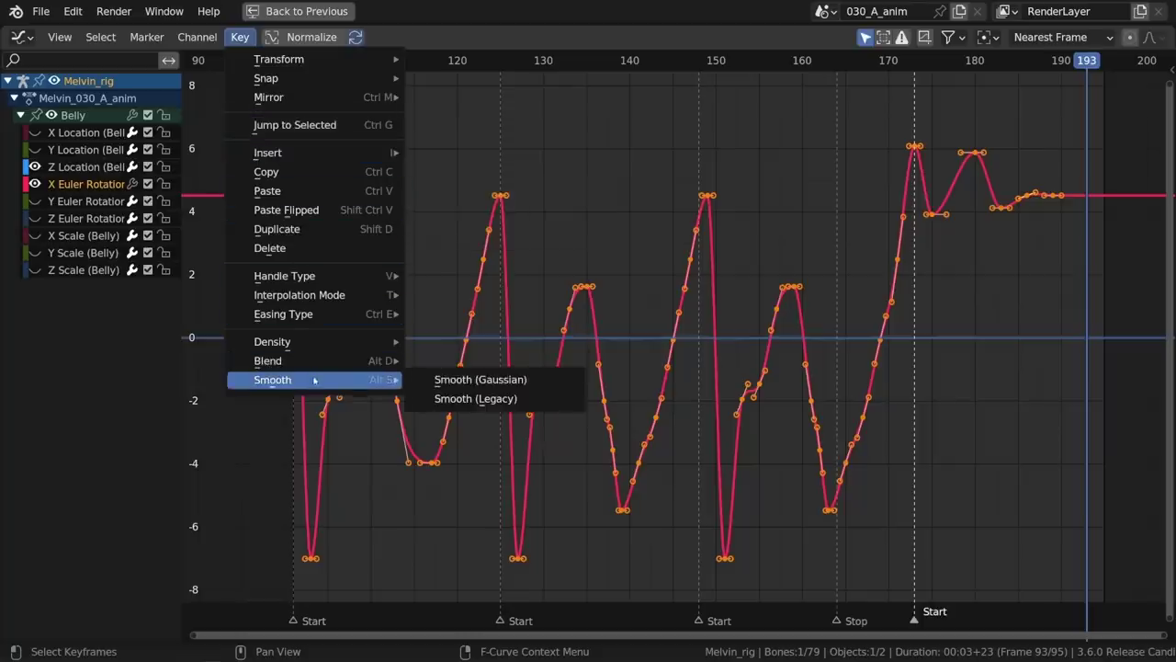
left_click(457, 384)
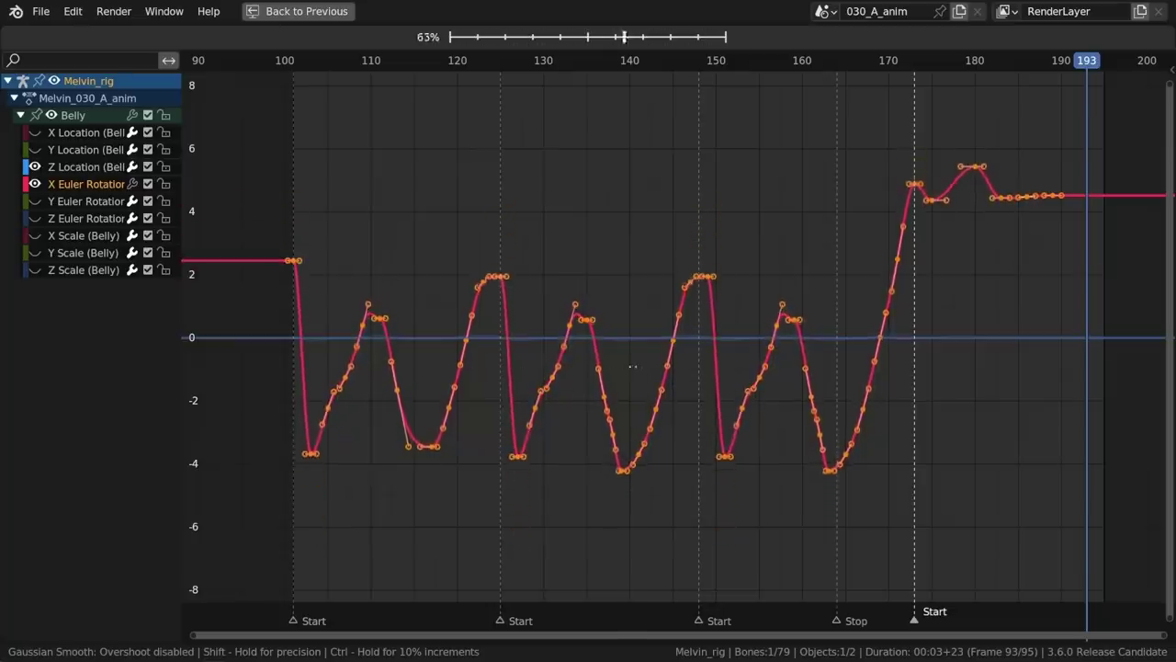
- Tune the Gaussian smoothing to Factor 0.490 and Sigma 0.400
left_click(639, 371)
left_click_drag(382, 563, 339, 563)
mouse_move(376, 586)
left_mouse_down()
mouse_move(428, 586)
mouse_move(355, 586)
mouse_move(388, 586)
left_mouse_up()
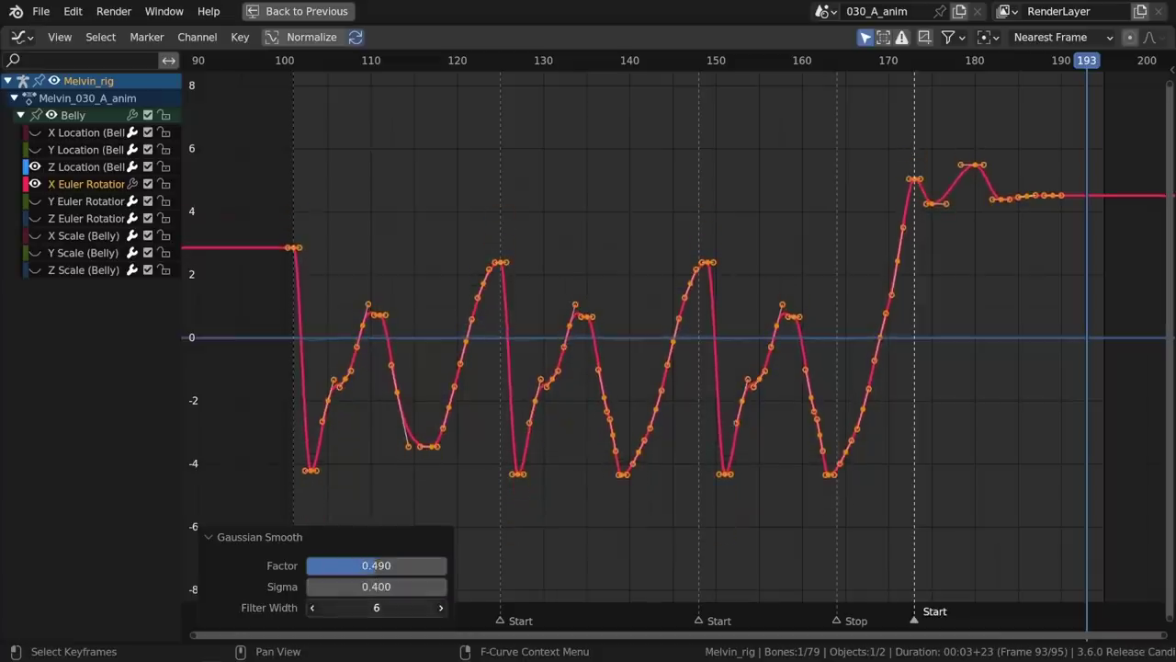
- Undo the last smoothing tweak and insert keys on only selected channels at frame 126
key("ctrl+z")
left_click_drag(565, 62, 508, 60)
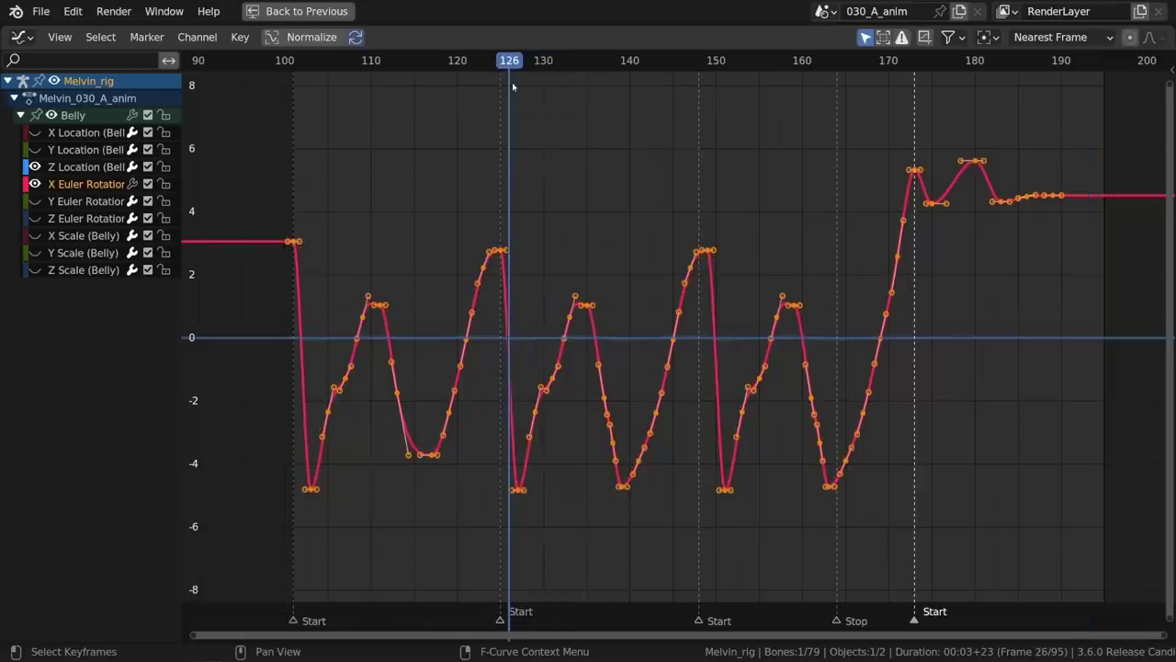
key("i")
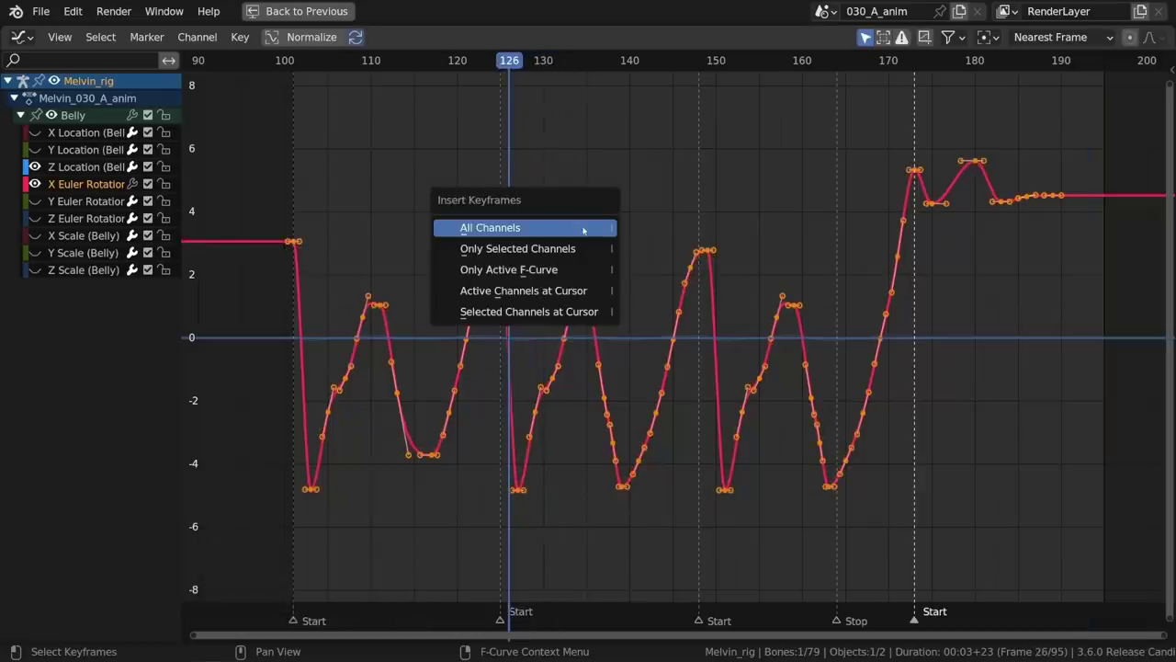
left_click(585, 248)
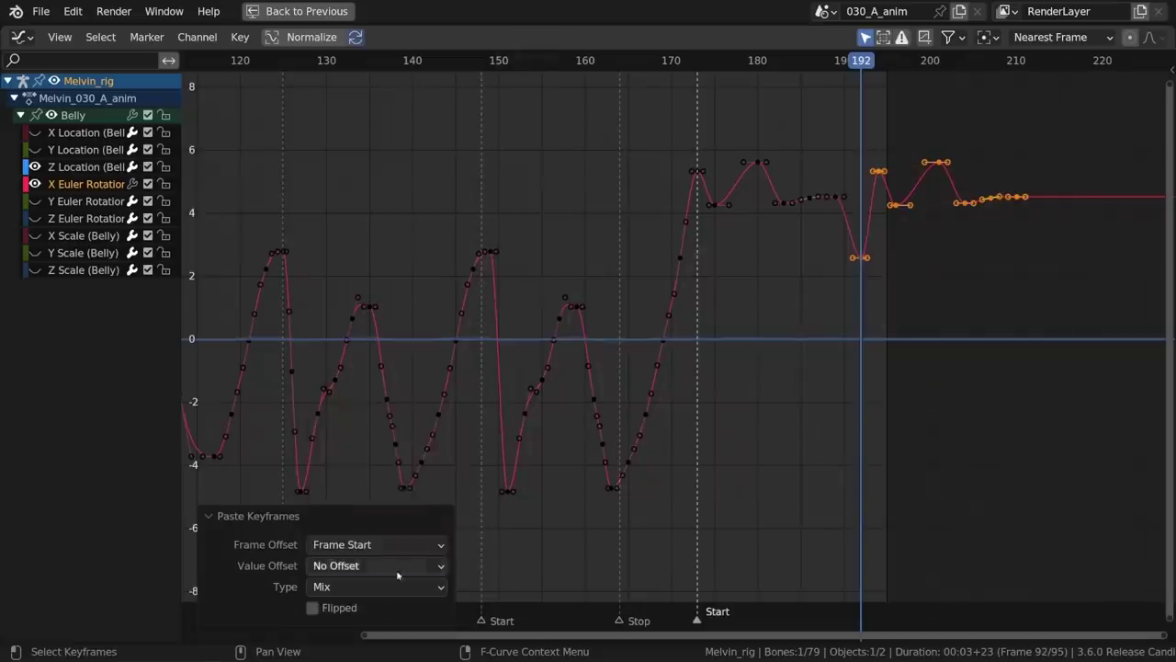
- Paste the copied keys at frame 192, settling on a Current Frame Value offset
left_click(381, 565)
left_click(385, 544)
left_click(381, 565)
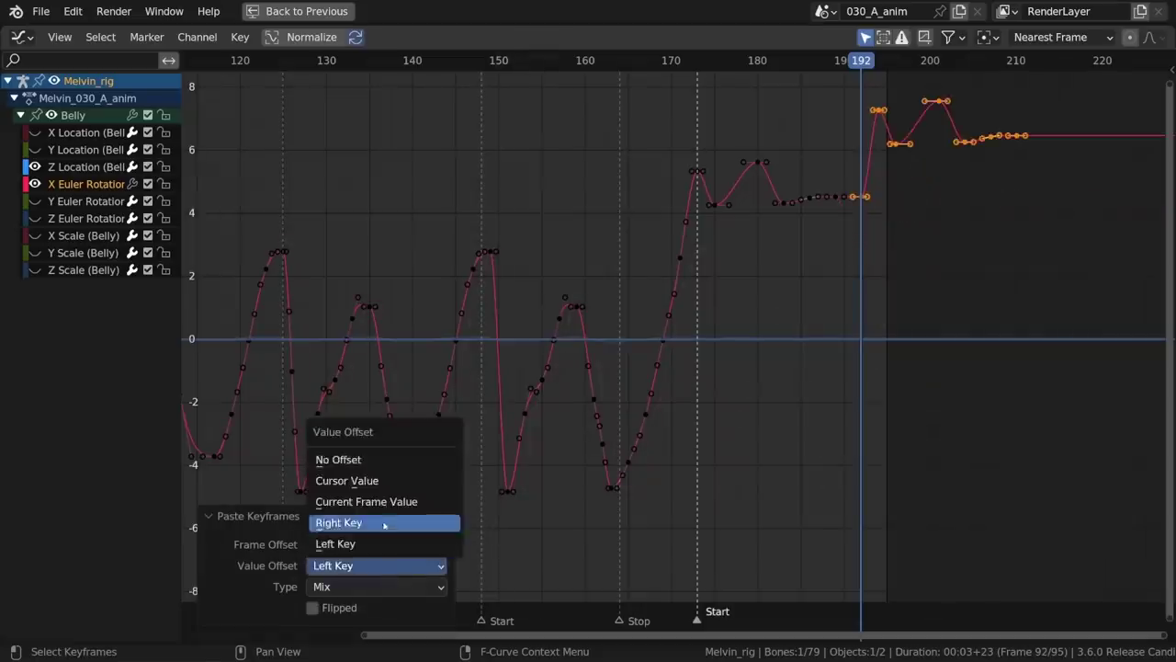
left_click(384, 522)
left_click(380, 565)
left_click(386, 481)
left_click(373, 567)
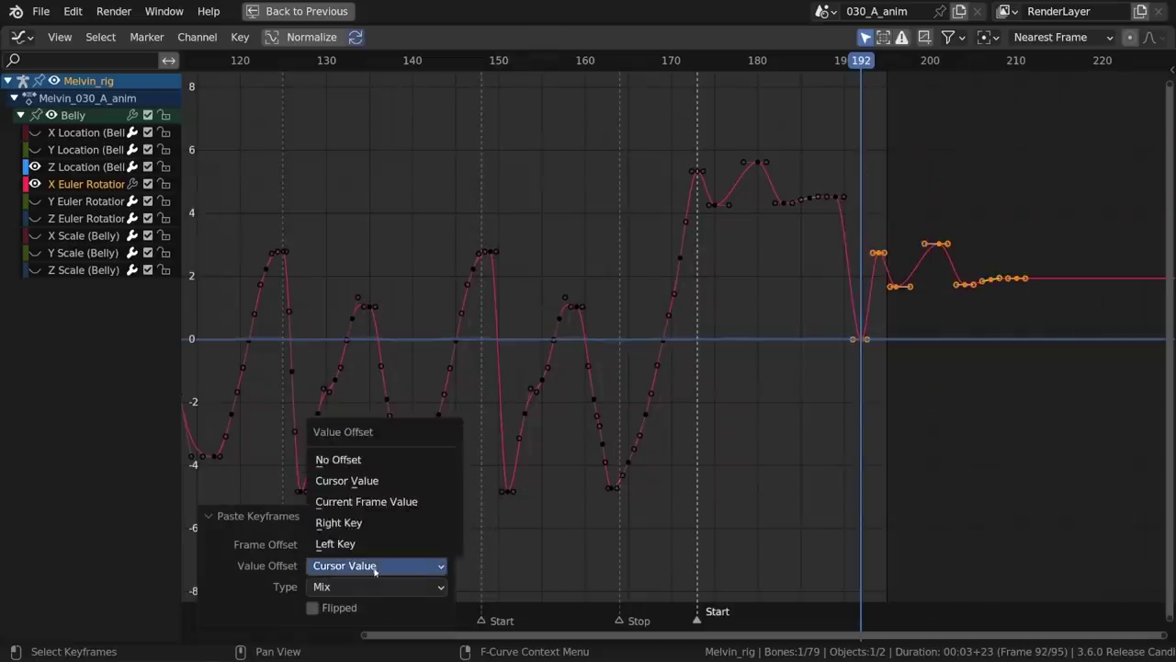
left_click(366, 501)
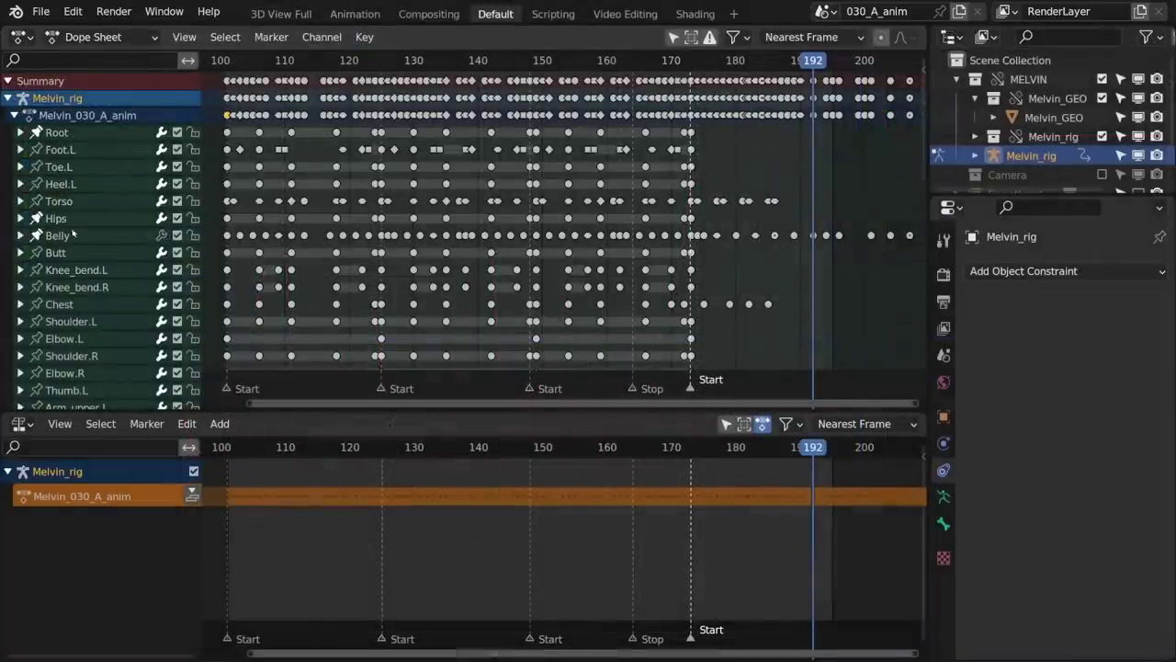
- Filter the Dope Sheet to show only Root, Hips and Belly channels, then pan the timelines
left_click(674, 37)
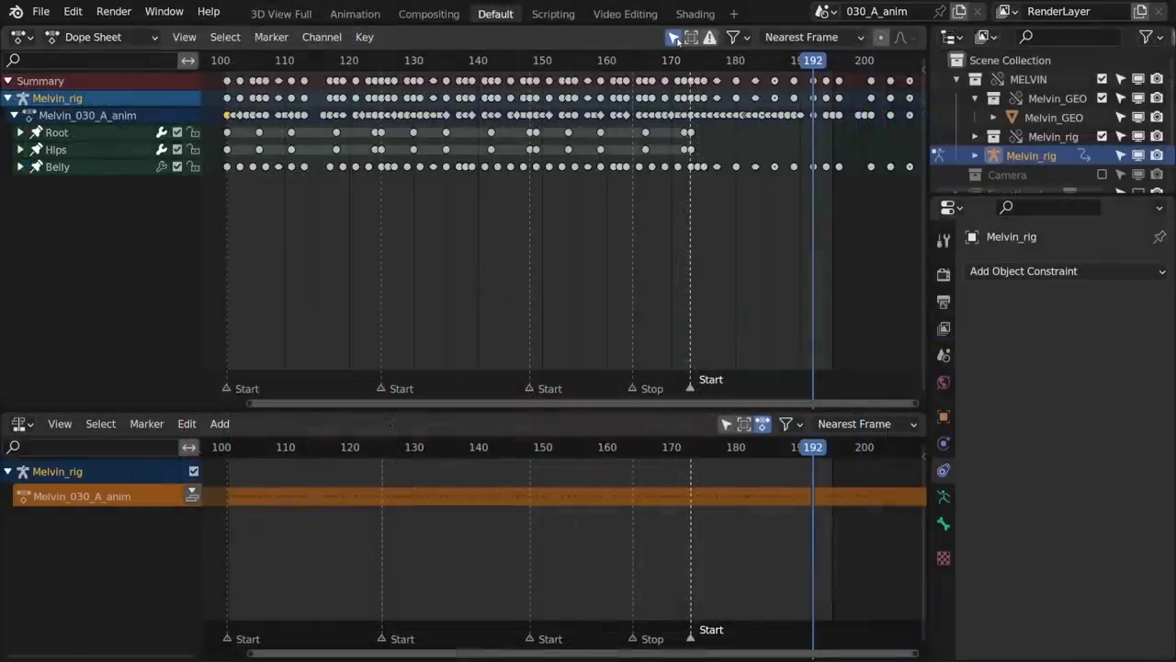
middle_click_drag(484, 606, 688, 535)
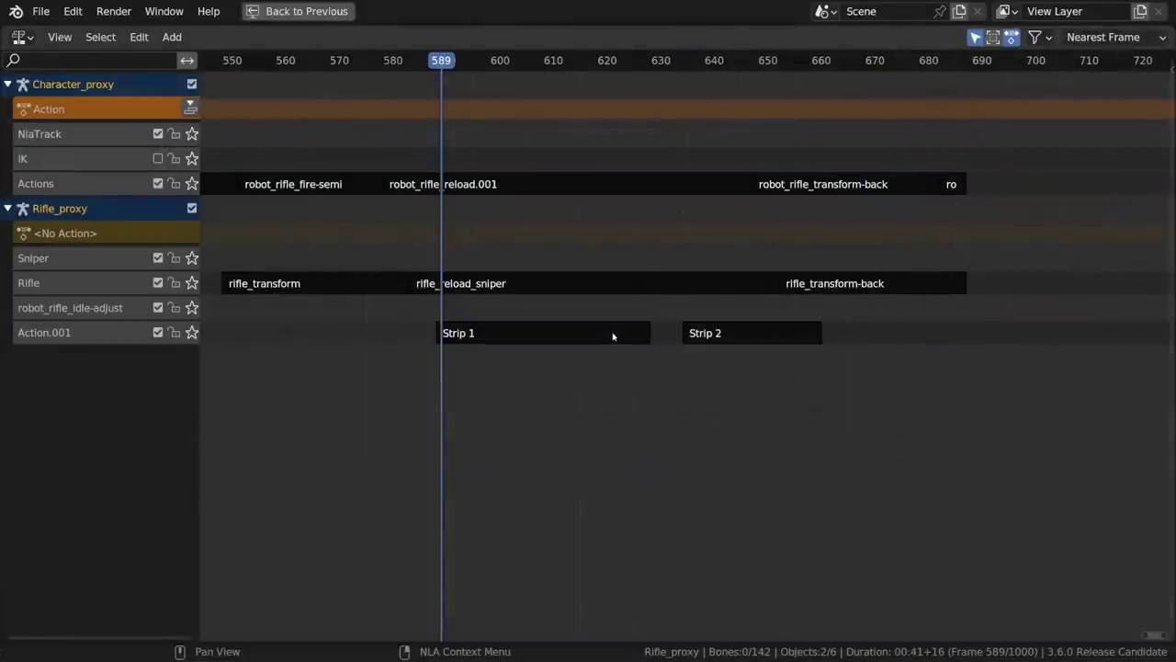
- Slide Strip 1 later to about frame 592, just before Strip 2
key("ctrl+g")
key("g")
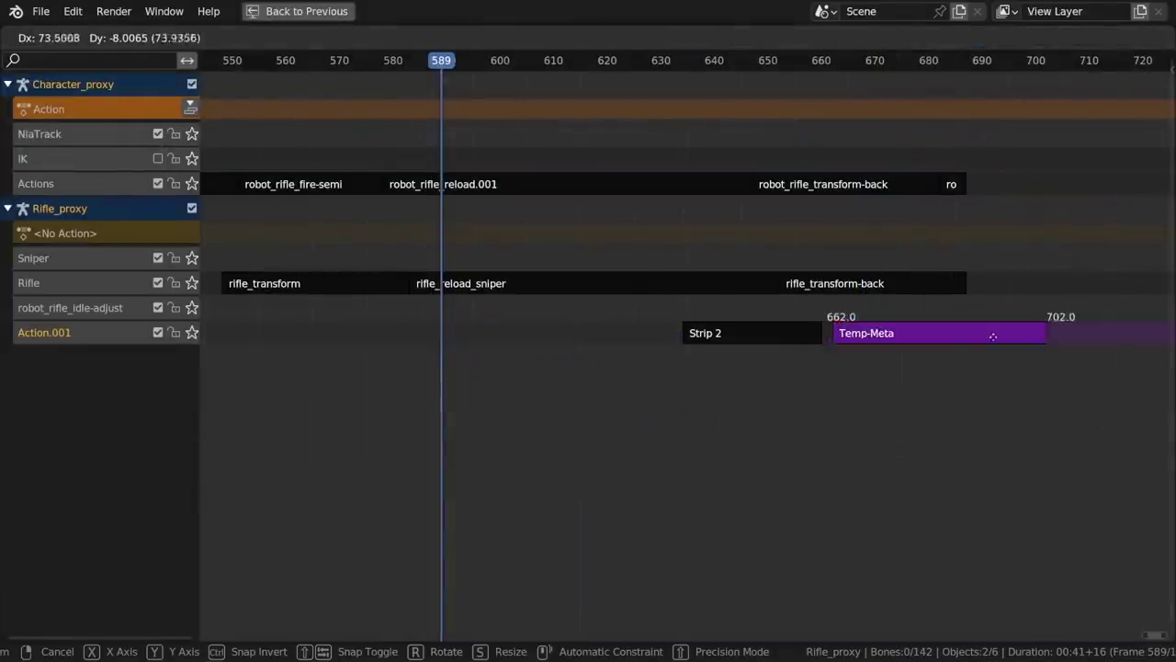
left_click(630, 334)
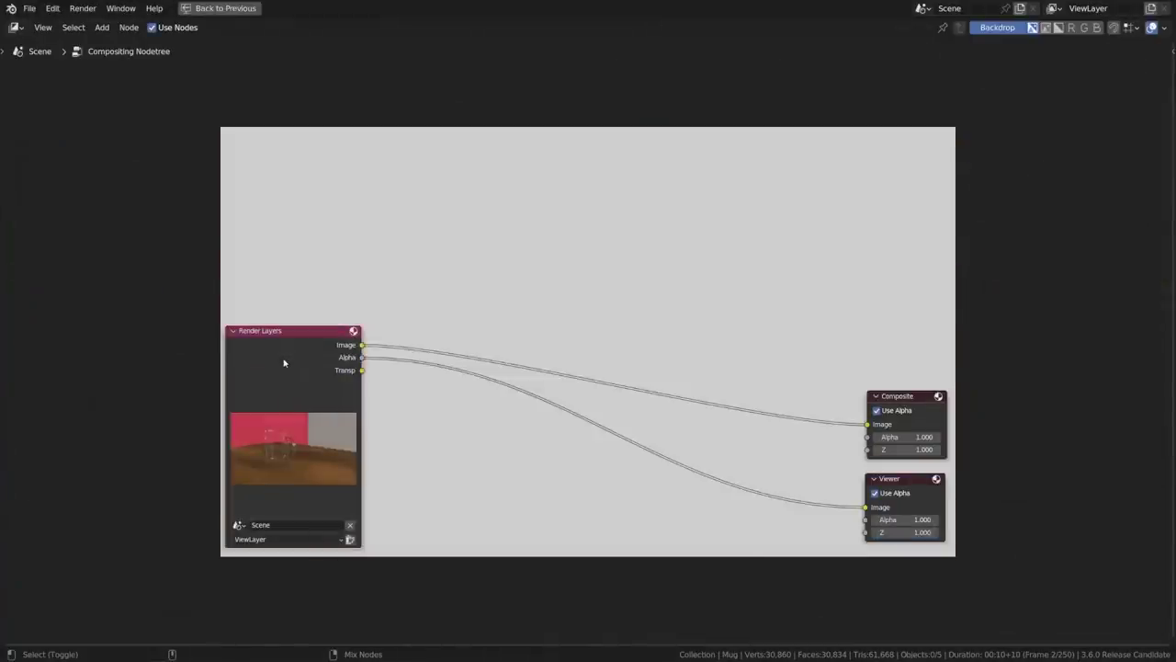
- Link the Render Layers Transp output to the Viewer, then call up the Add node menu
left_click(284, 363, "ctrl+shift")
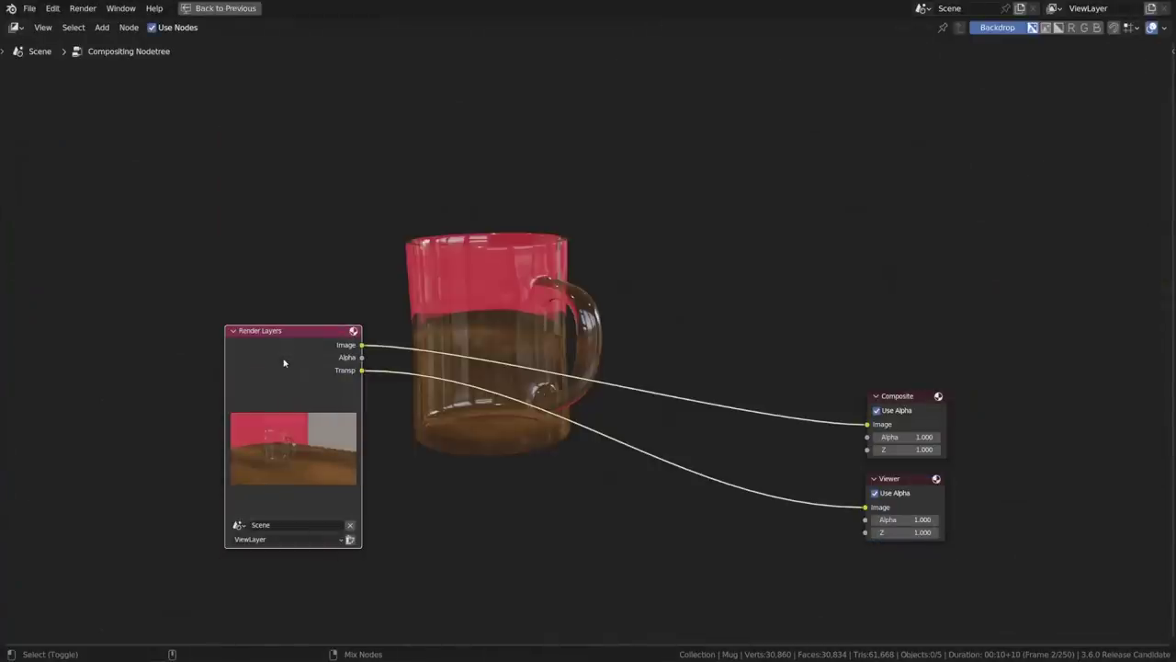
key("shift+a")
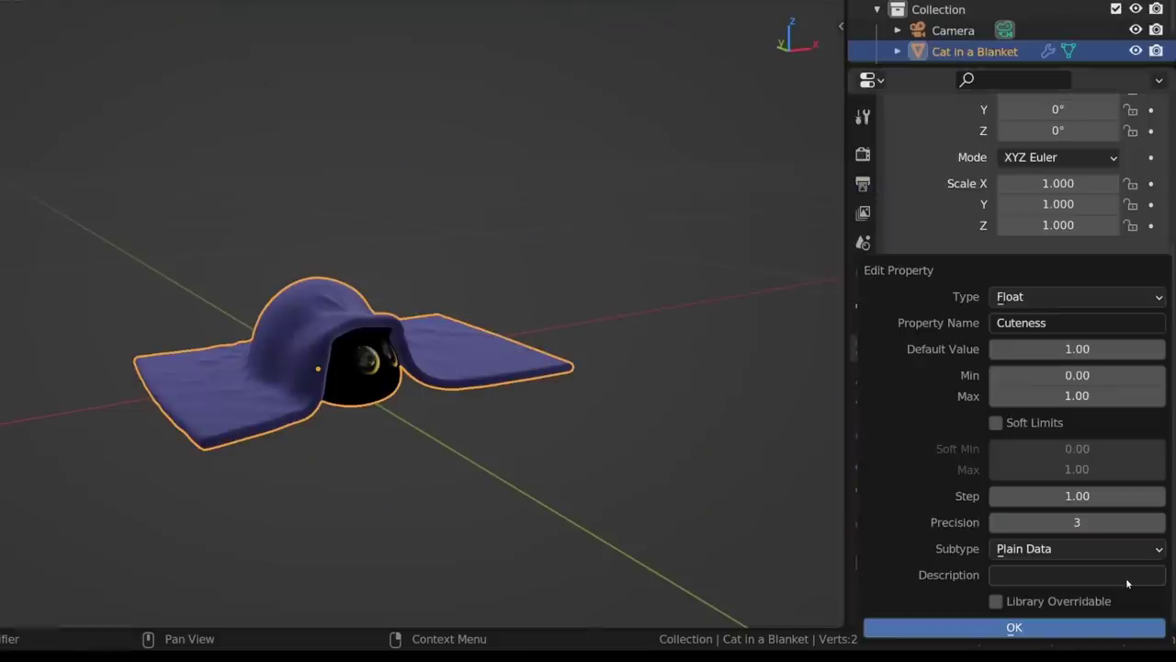
- Change the Cuteness property's subtype from Plain Data to Percentage
left_click(1127, 554)
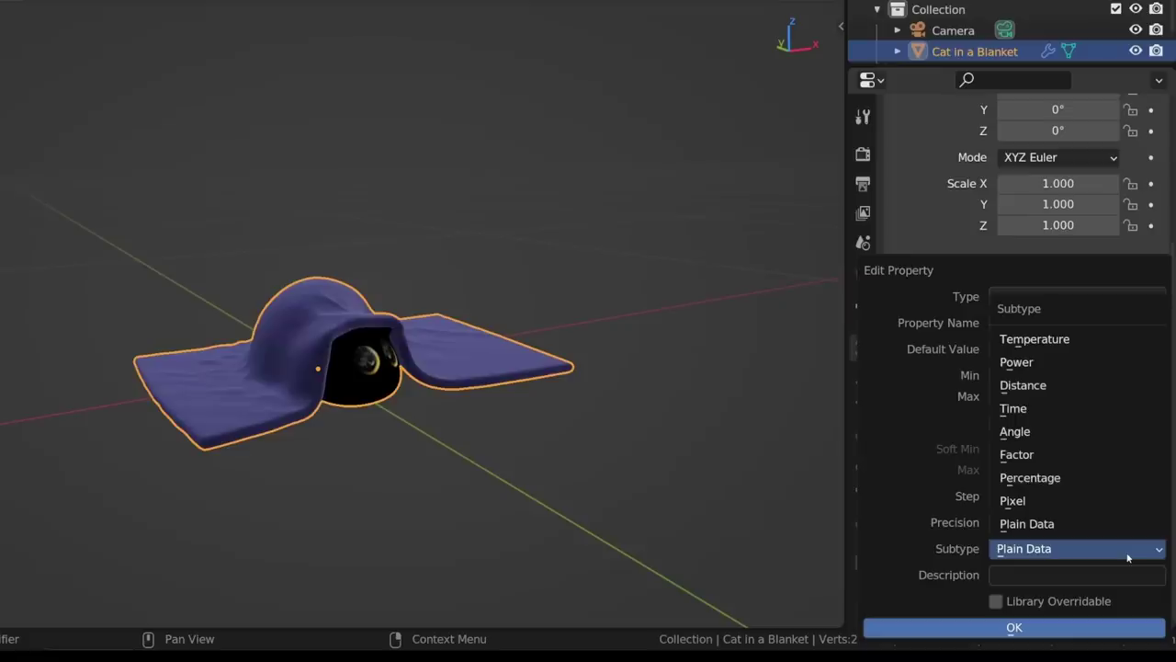
left_click(1115, 480)
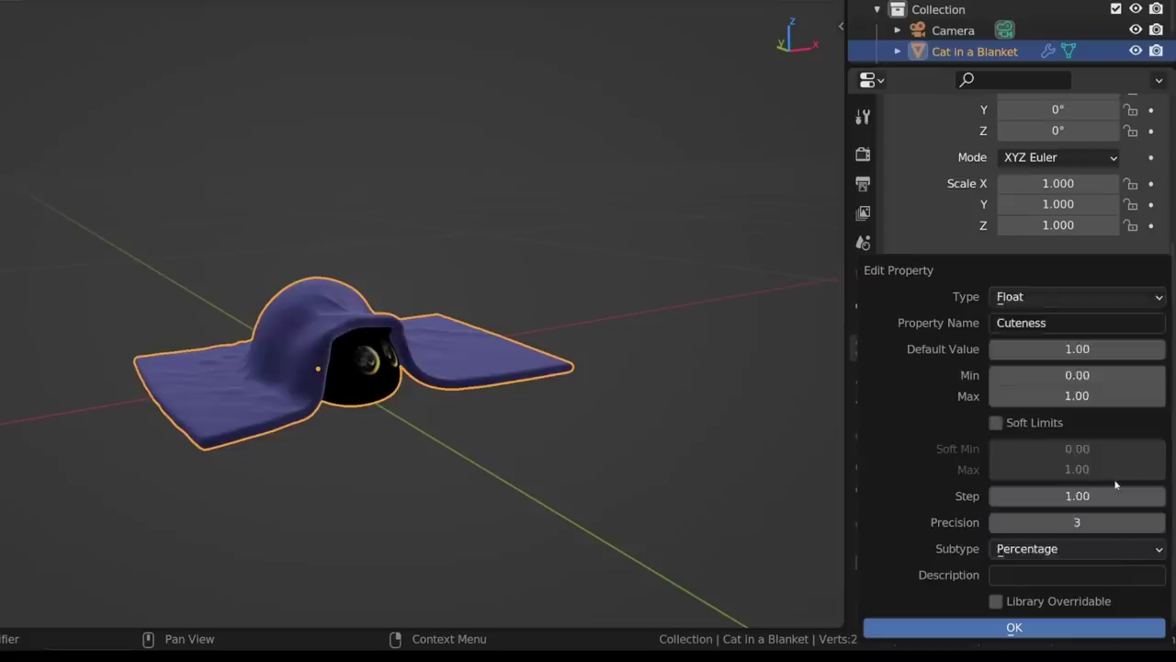
- Confirm the Cuteness property, then add the Desktop folder as a Python script directory
left_click(1024, 627)
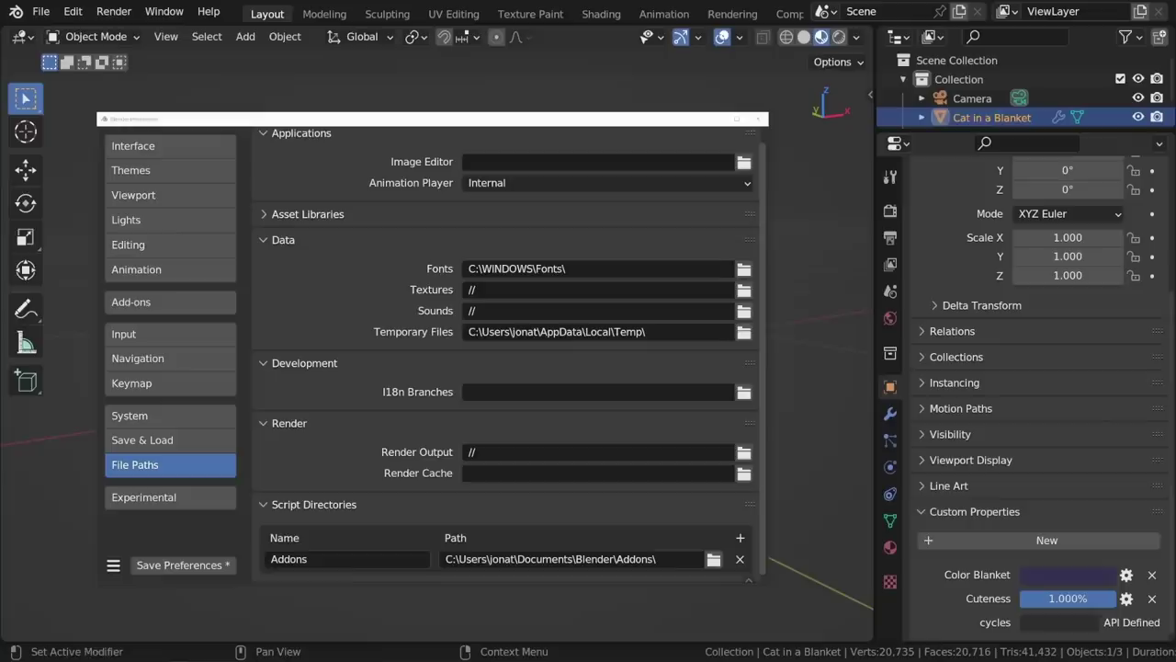
left_click(746, 555)
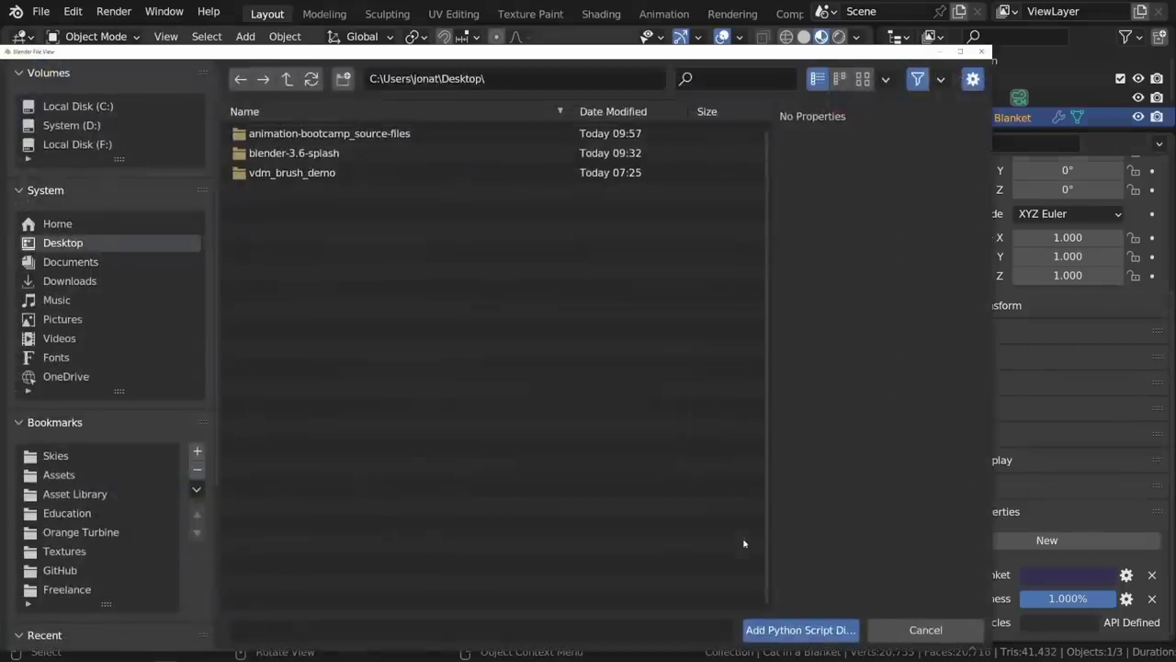
left_click(801, 630)
- Start renaming the new Desktop script directory entry to 'Other Addons'
scroll(414, 459, "down", 1)
left_click(333, 556)
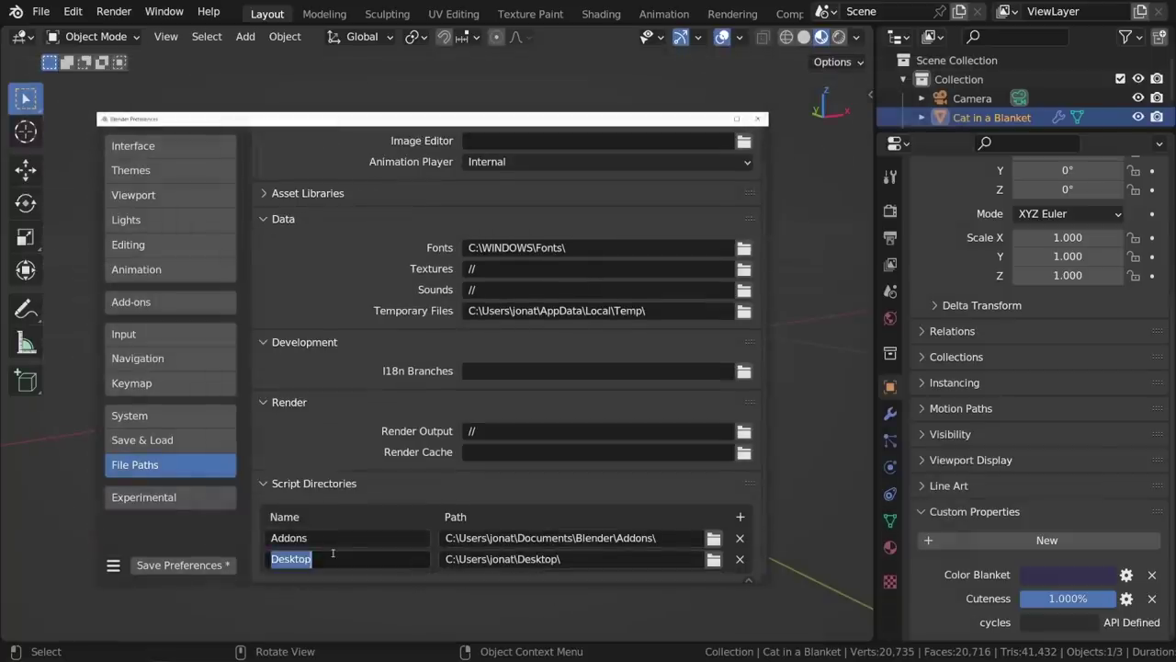
type("Other Addons")
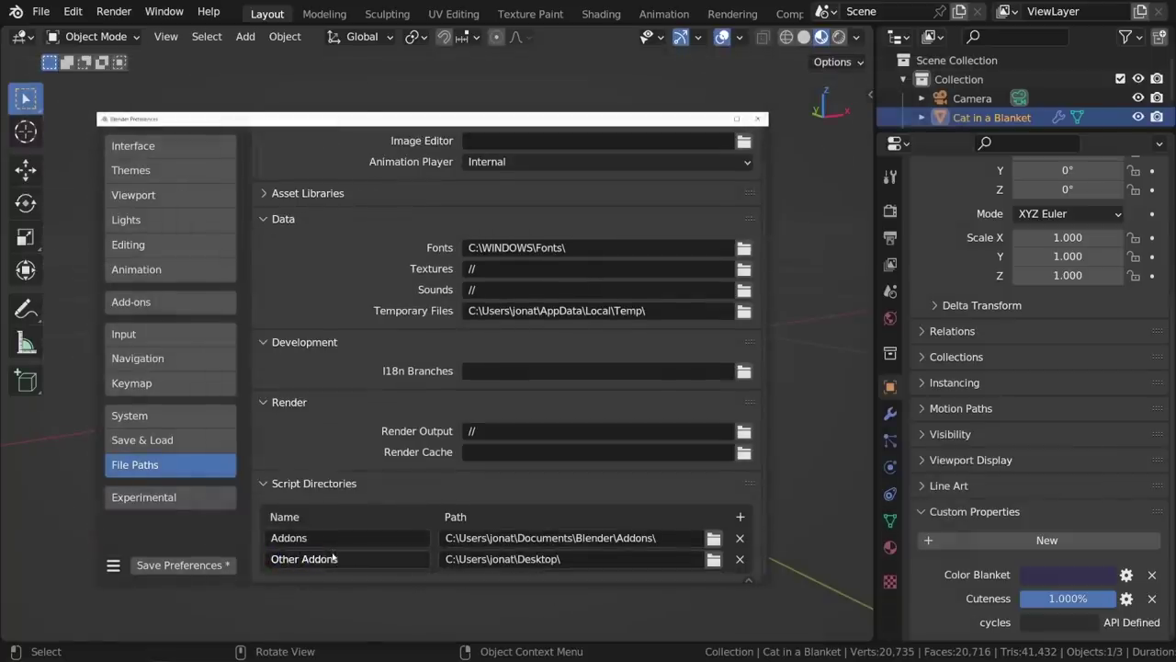